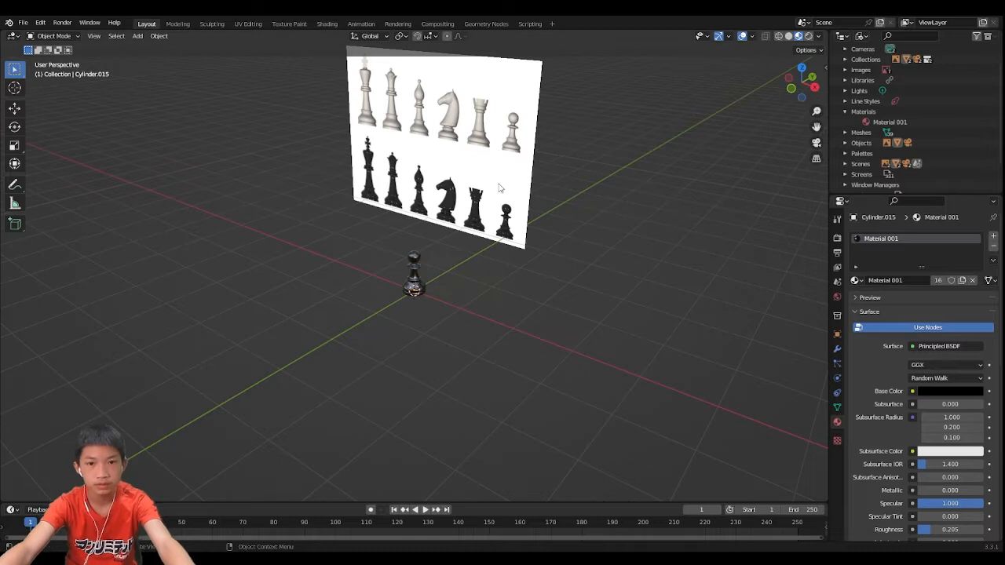
{"action": "middle_click_drag", "start_coordinate": [373, 470], "coordinate": [482, 294]}
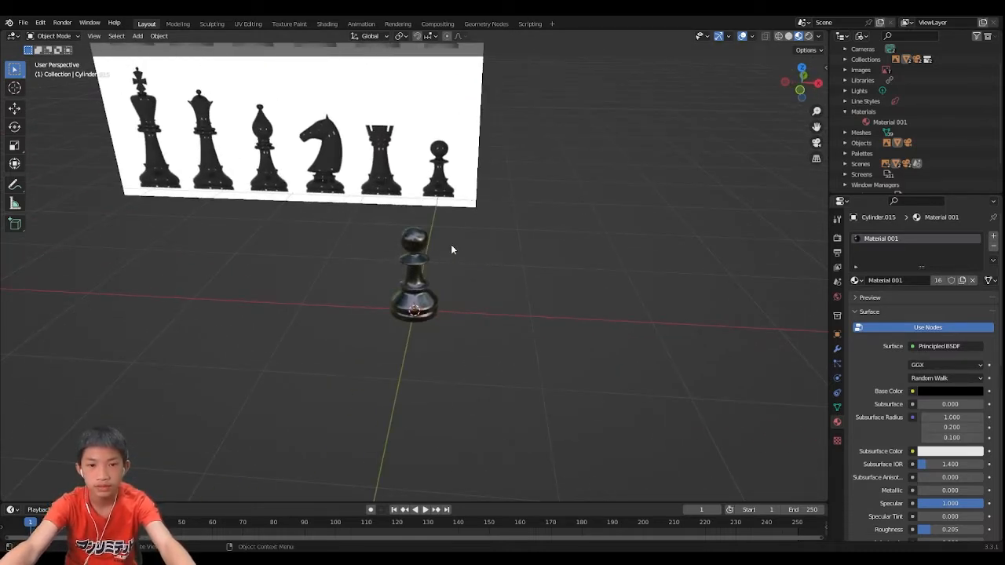
{"action": "middle_click_drag", "start_coordinate": [451, 244], "coordinate": [411, 198]}
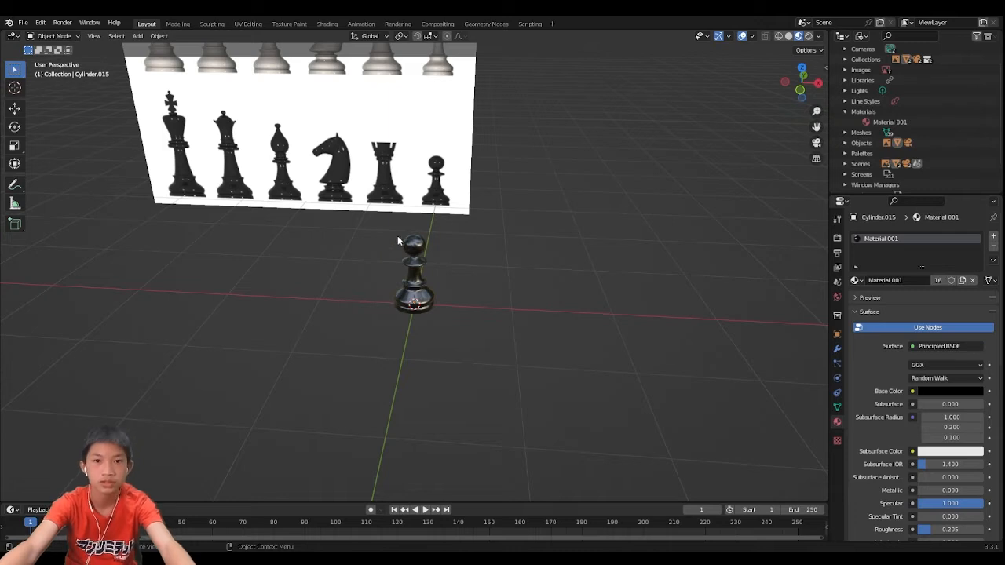
{"action": "middle_click_drag", "start_coordinate": [434, 216], "coordinate": [397, 214]}
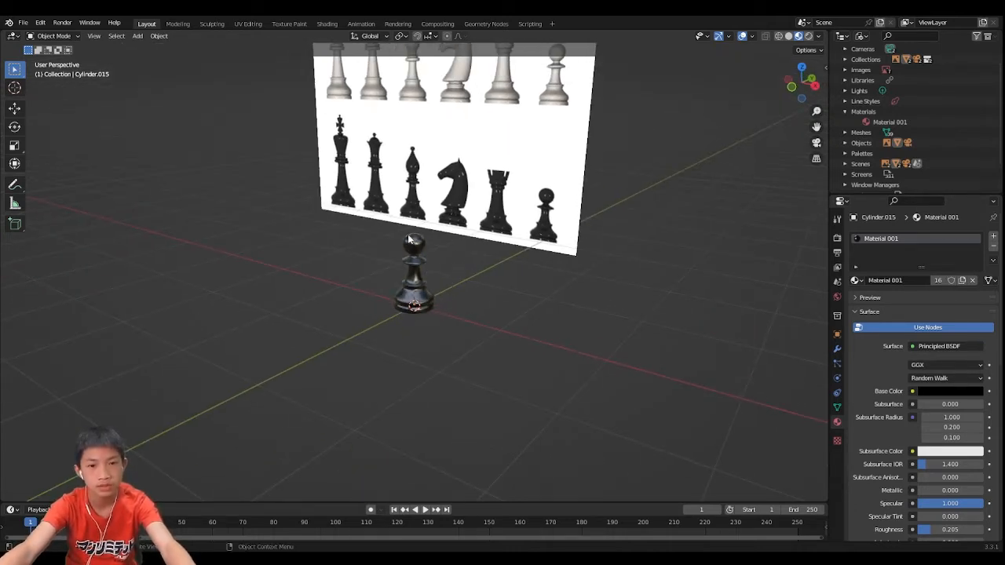
{"action": "scroll", "coordinate": [422, 249], "scroll_direction": "up", "scroll_amount": 5}
{"action": "scroll", "coordinate": [403, 245], "scroll_direction": "down", "scroll_amount": 5}
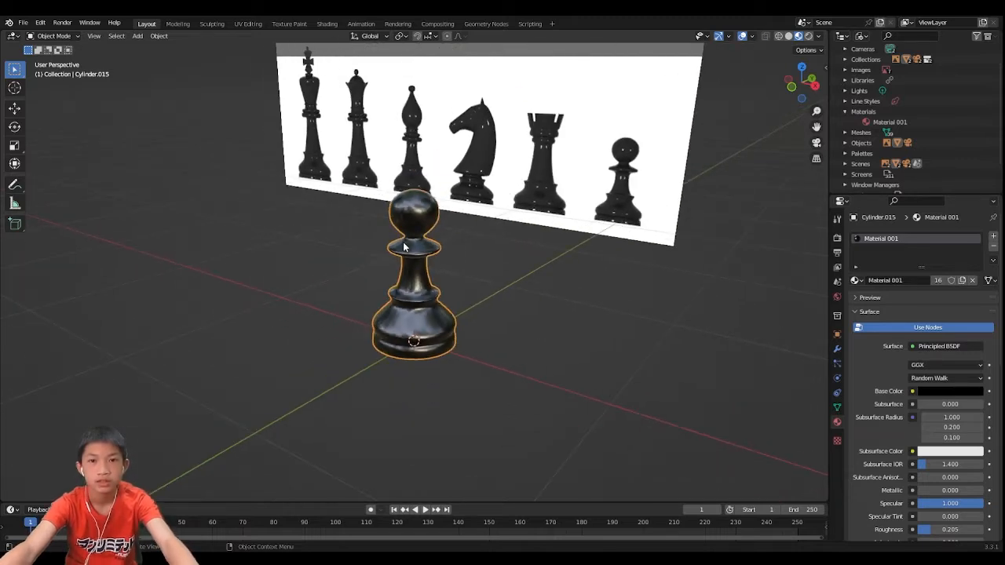
- Move the pawn and the reference image together about 0.78 m along X so the black rook is centred on the origin
{"action": "left_click", "coordinate": [561, 192], "text": "shift"}
{"action": "left_click", "coordinate": [478, 271]}
{"action": "left_click", "coordinate": [430, 291]}
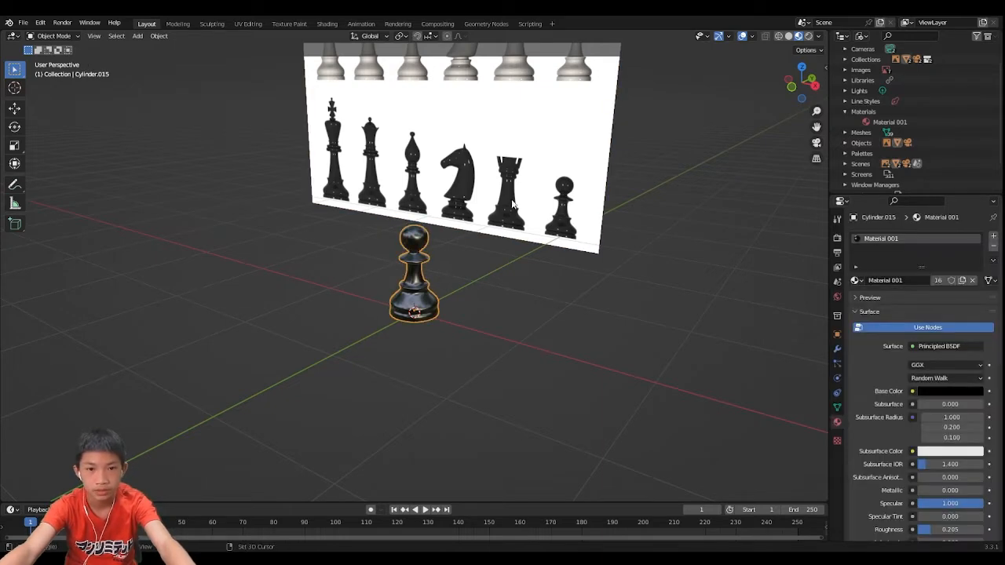
{"action": "left_click", "coordinate": [531, 173], "text": "shift"}
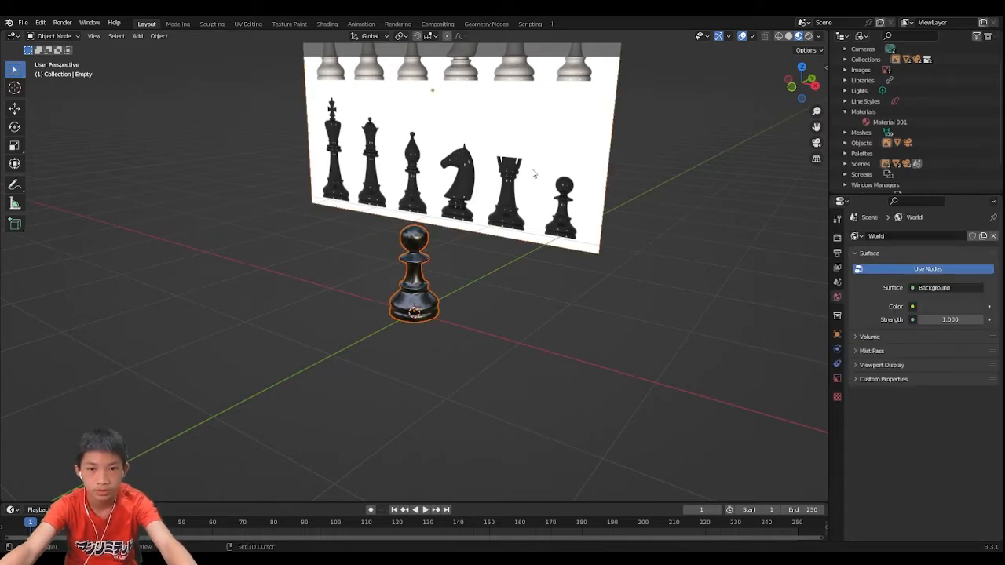
{"action": "left_click", "coordinate": [789, 86]}
{"action": "scroll", "coordinate": [518, 176], "scroll_direction": "up", "scroll_amount": 2}
{"action": "key", "text": "g"}
{"action": "key", "text": "x"}
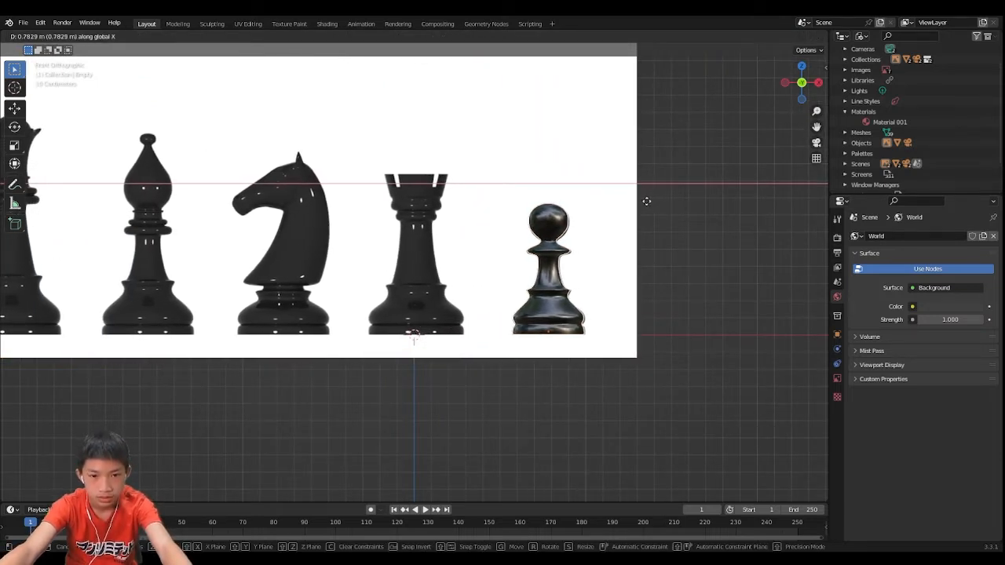
{"action": "left_click", "coordinate": [652, 202]}
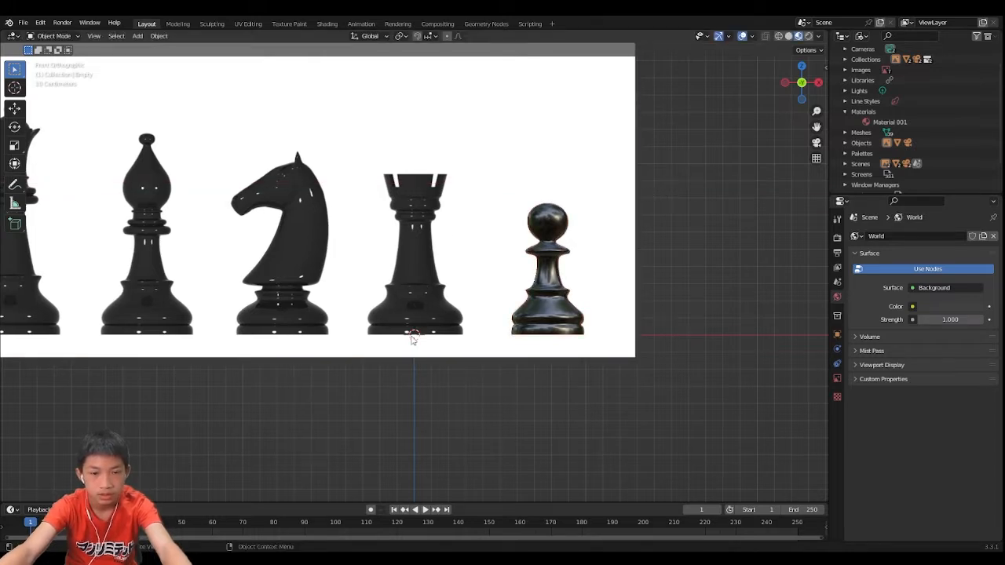
- Add a mesh cylinder at the origin and show the front view in solid shading
{"action": "mouse_move", "coordinate": [413, 339]}
{"action": "middle_mouse_down"}
{"action": "mouse_move", "coordinate": [480, 352]}
{"action": "mouse_move", "coordinate": [423, 354]}
{"action": "middle_mouse_up"}
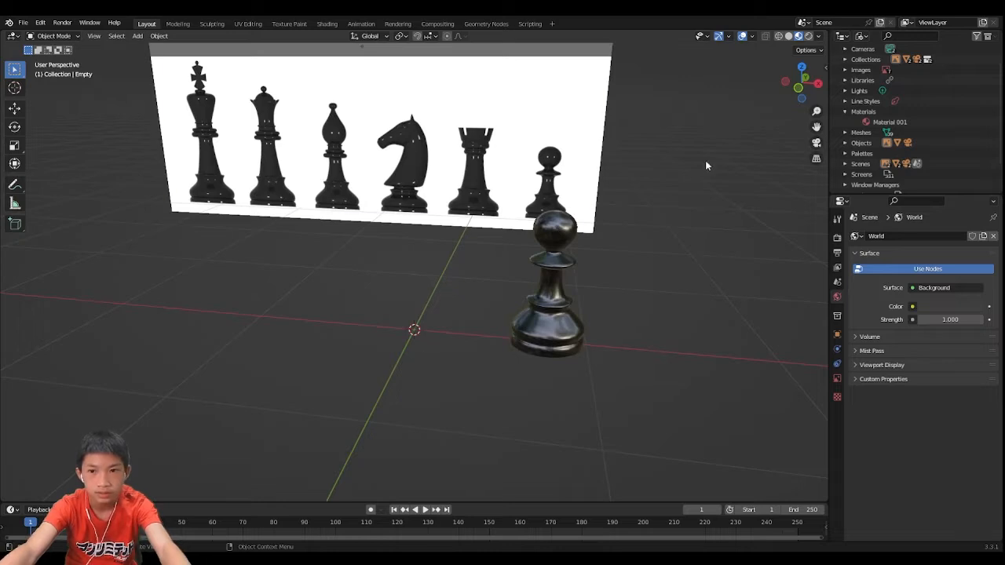
{"action": "left_click", "coordinate": [799, 88]}
{"action": "key", "text": "shift+a"}
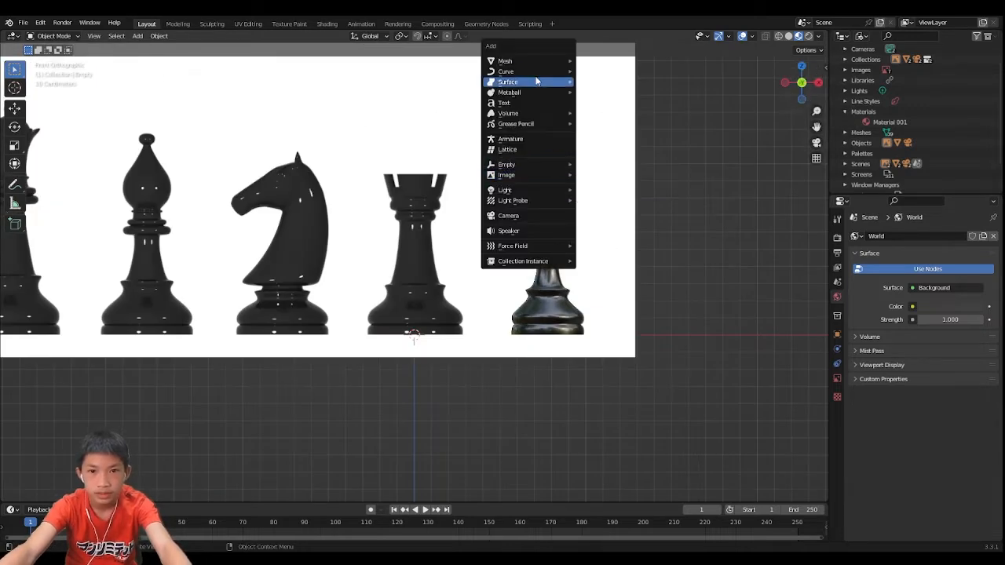
{"action": "mouse_move", "coordinate": [532, 61]}
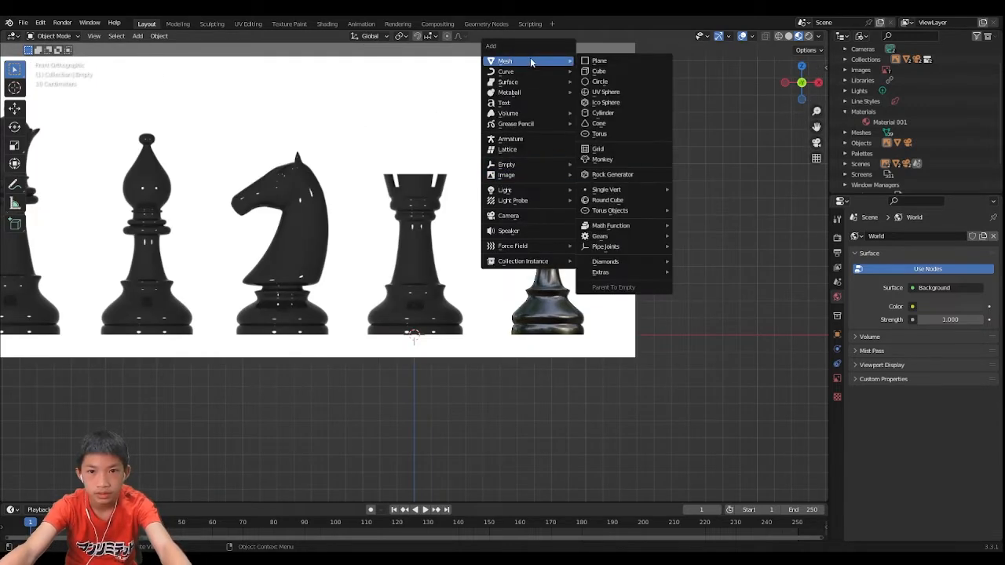
{"action": "left_click", "coordinate": [598, 114]}
{"action": "scroll", "coordinate": [493, 393], "scroll_direction": "down", "scroll_amount": 4}
{"action": "middle_click_drag", "start_coordinate": [574, 380], "coordinate": [594, 413]}
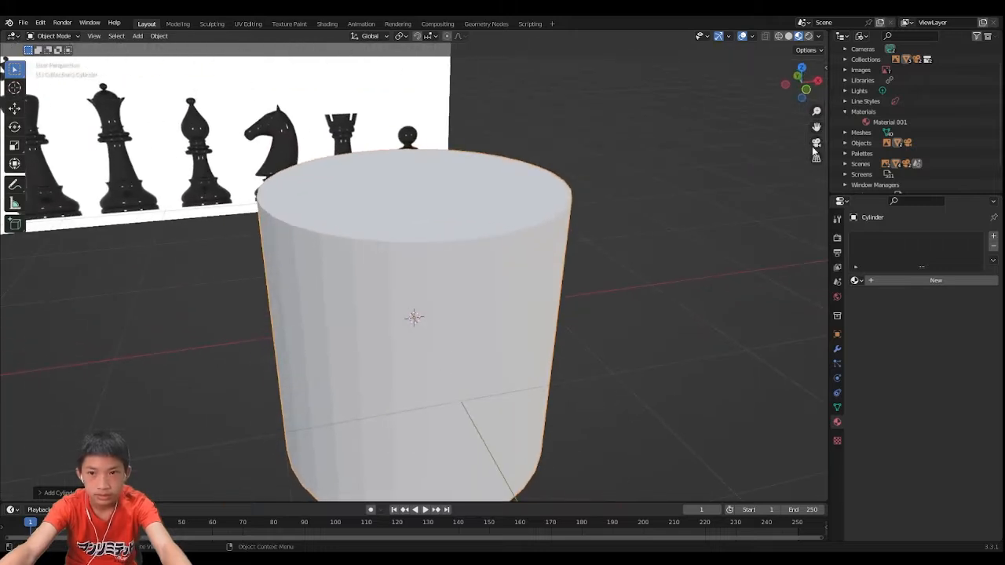
{"action": "left_click", "coordinate": [805, 88]}
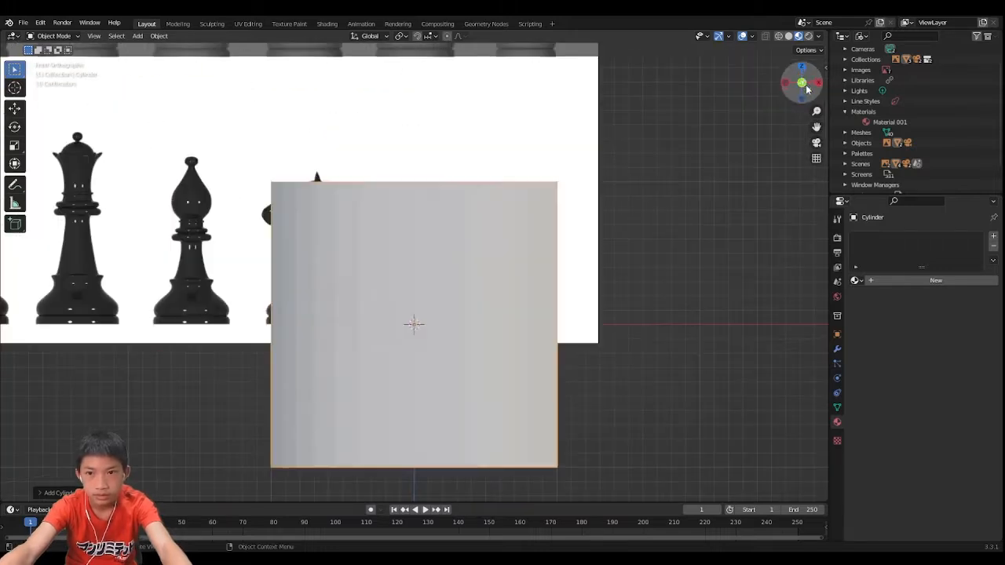
{"action": "left_click", "coordinate": [789, 37]}
{"action": "scroll", "coordinate": [583, 339], "scroll_direction": "down", "scroll_amount": 1}
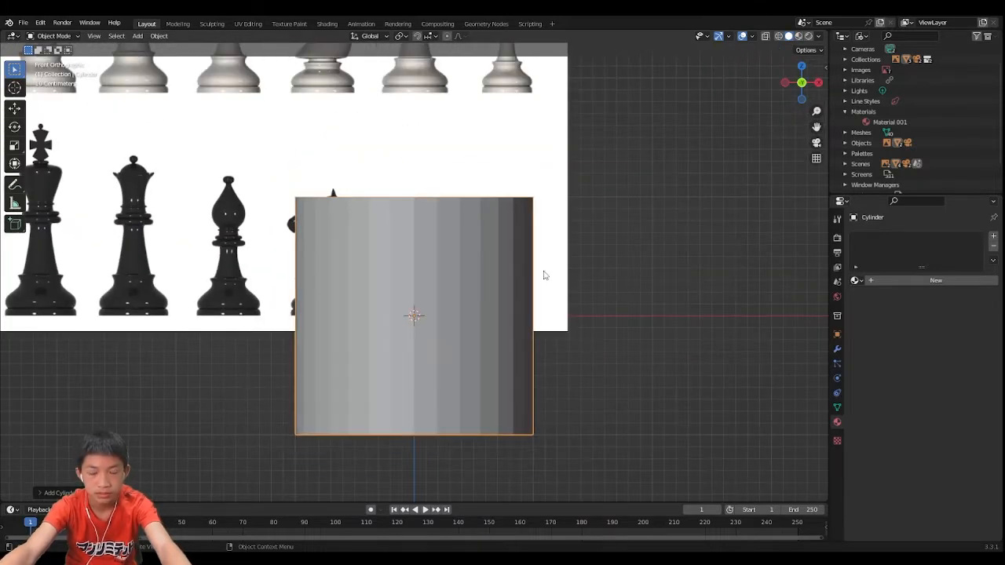
- Scale the cylinder down uniformly until its width matches the black rook's base in the reference image
{"action": "key", "text": "s"}
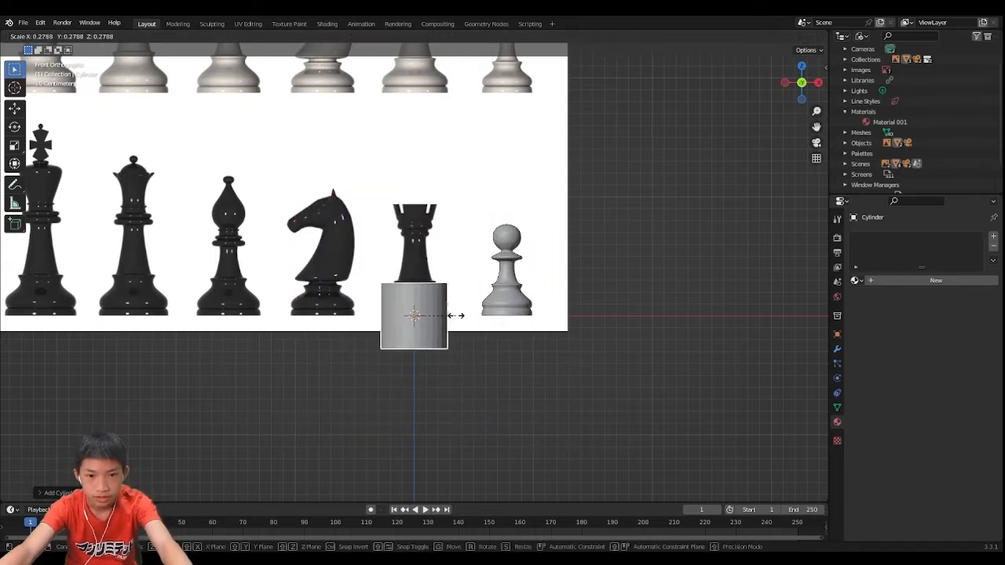
{"action": "scroll", "coordinate": [455, 315], "scroll_direction": "up", "scroll_amount": 3}
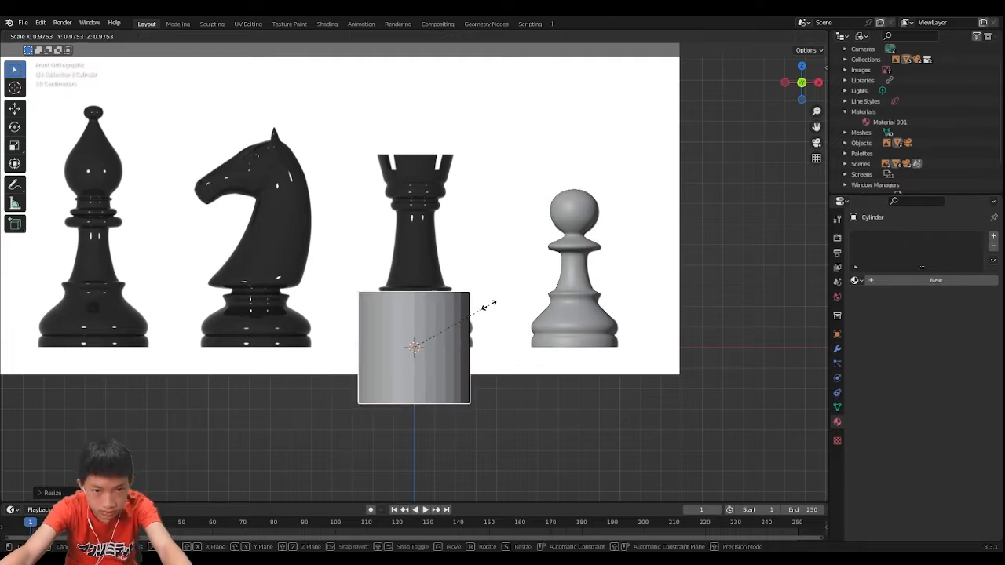
{"action": "left_click", "coordinate": [492, 308]}
- Nudge the pawn and the reference image together slightly along X to line the rook's base up with the cylinder
{"action": "left_click", "coordinate": [504, 318]}
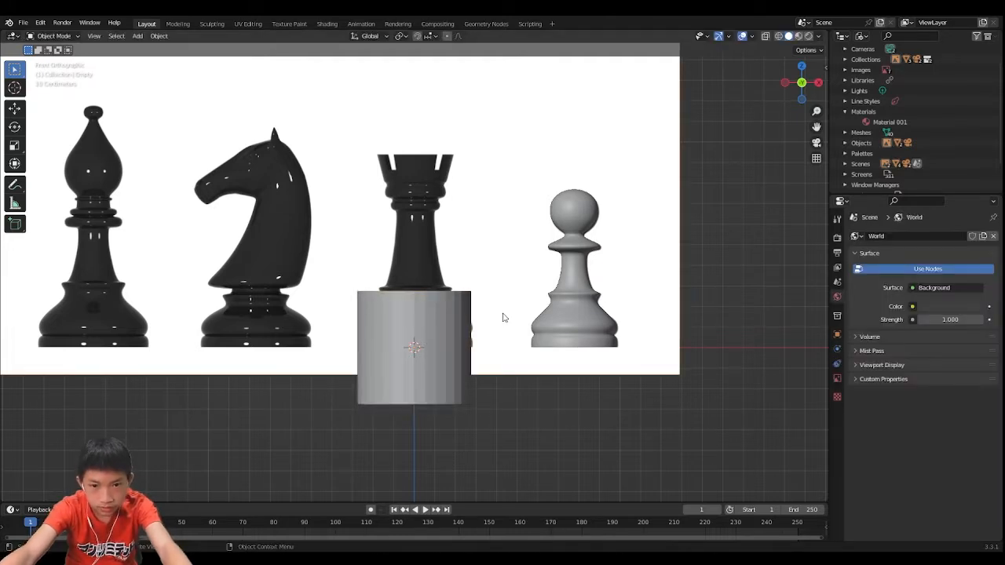
{"action": "left_click", "coordinate": [556, 299]}
{"action": "key", "text": "g"}
{"action": "key", "text": "x"}
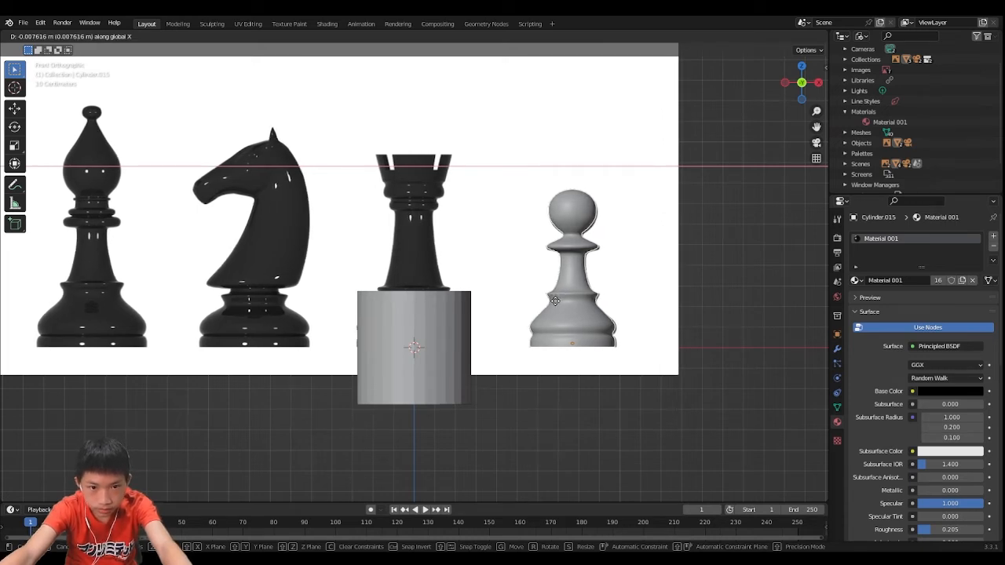
{"action": "left_click", "coordinate": [554, 301]}
{"action": "scroll", "coordinate": [539, 309], "scroll_direction": "up", "scroll_amount": 3}
{"action": "key", "text": "g"}
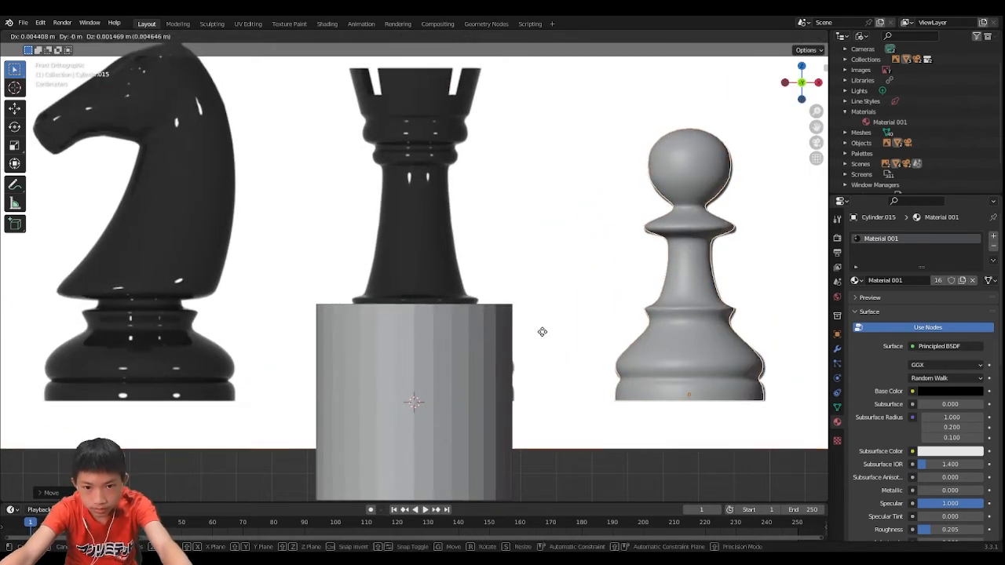
{"action": "key", "text": "x"}
{"action": "left_click", "coordinate": [541, 337]}
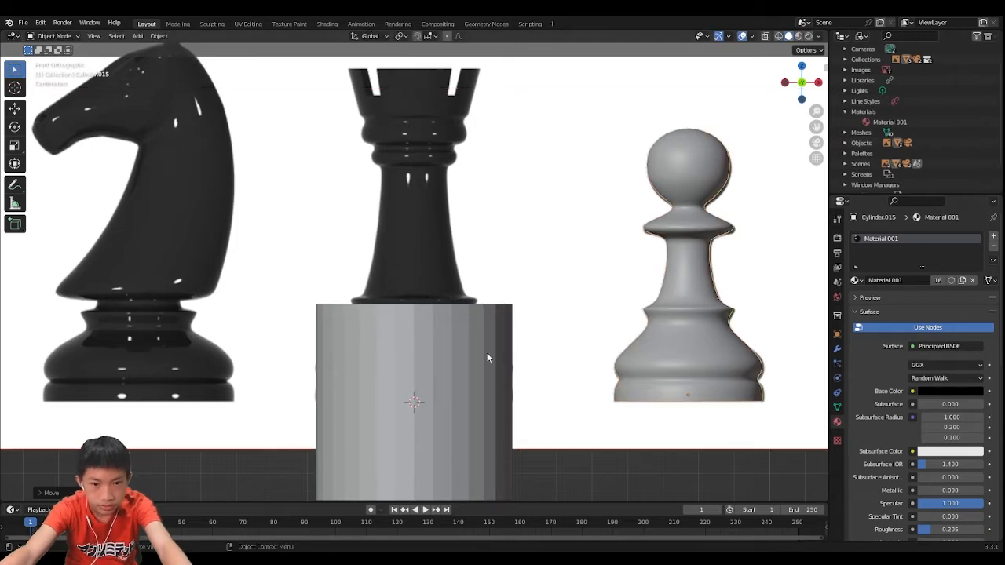
- Flatten the cylinder along Z to about 0.10 and raise it about 0.02 m to sit on the rook's bottom edge
{"action": "left_click", "coordinate": [487, 352]}
{"action": "key", "text": "s"}
{"action": "key", "text": "z"}
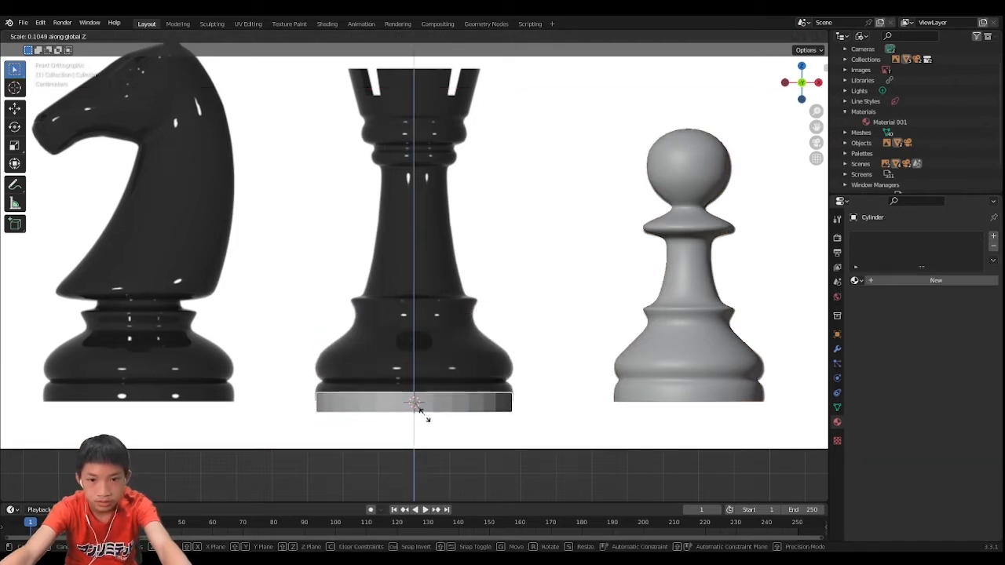
{"action": "left_click", "coordinate": [425, 413]}
{"action": "key", "text": "g"}
{"action": "key", "text": "z"}
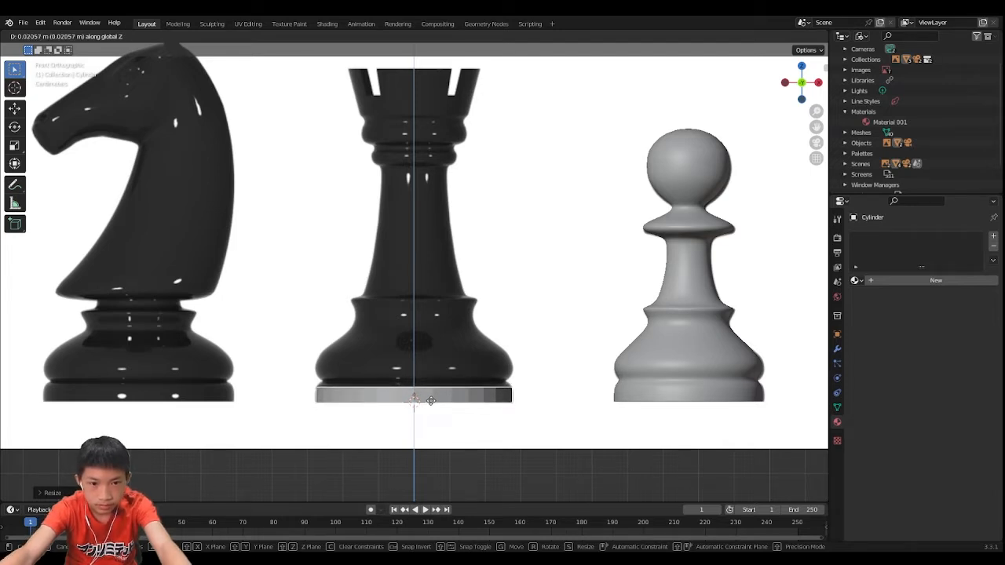
{"action": "left_click", "coordinate": [430, 401]}
- Scale the flattened cylinder down slightly along Z to match the straight part of the rook's bottom rim
{"action": "scroll", "coordinate": [441, 409], "scroll_direction": "up", "scroll_amount": 4}
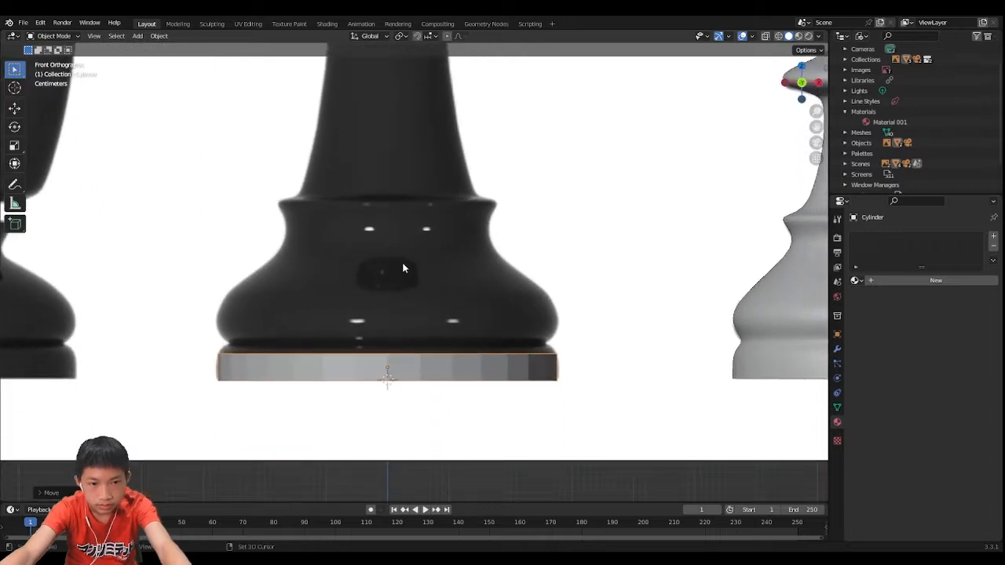
{"action": "key", "text": "s"}
{"action": "key", "text": "z"}
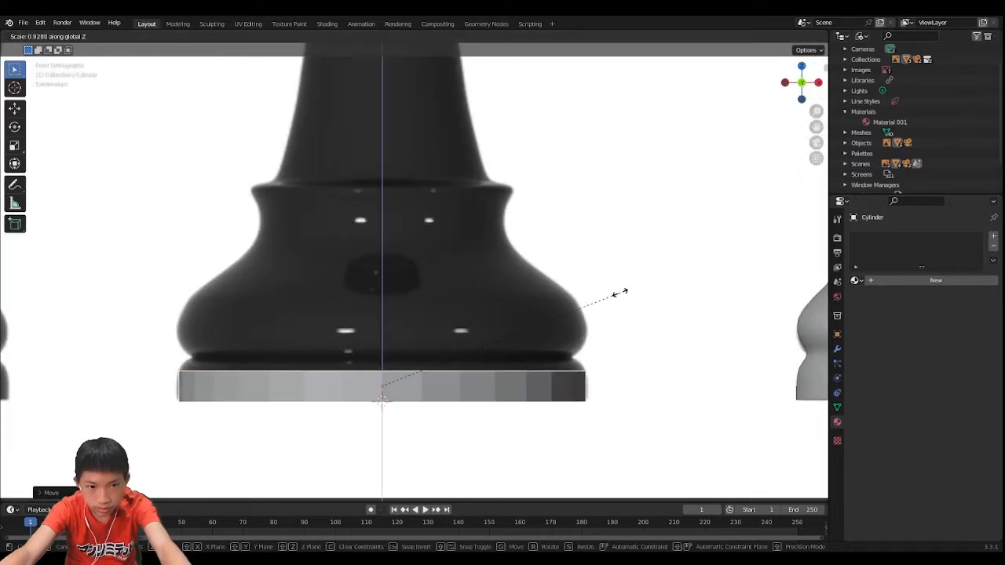
{"action": "left_click", "coordinate": [598, 297]}
- In Edit Mode, extrude the disc's top face up about 0.01 m and scale it in to about 0.966 along the rook's outline
{"action": "middle_click_drag", "start_coordinate": [598, 307], "coordinate": [644, 339]}
{"action": "scroll", "coordinate": [570, 339], "scroll_direction": "down", "scroll_amount": 2}
{"action": "key", "text": "Tab"}
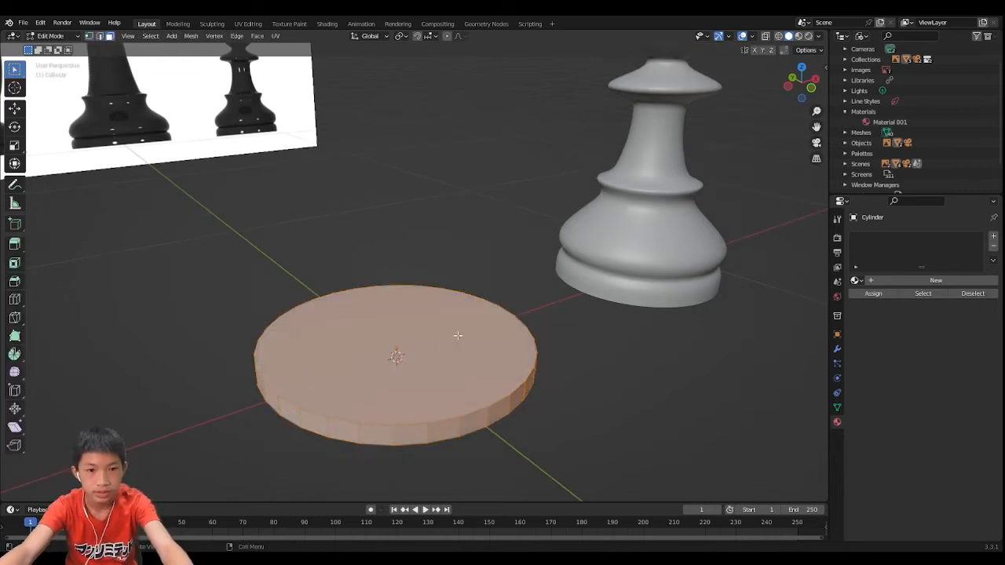
{"action": "left_click", "coordinate": [390, 358]}
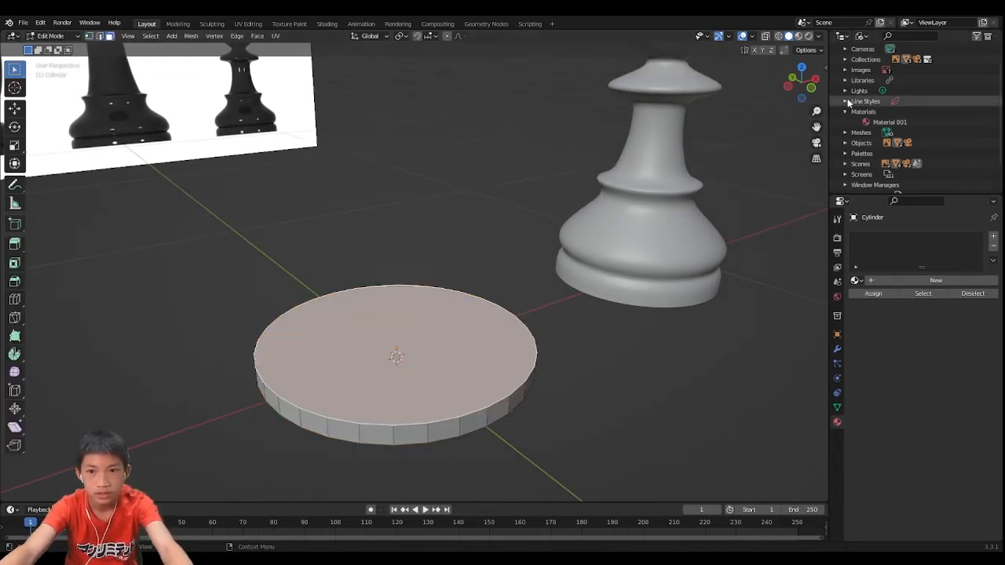
{"action": "left_click", "coordinate": [811, 88]}
{"action": "scroll", "coordinate": [494, 249], "scroll_direction": "up", "scroll_amount": 5}
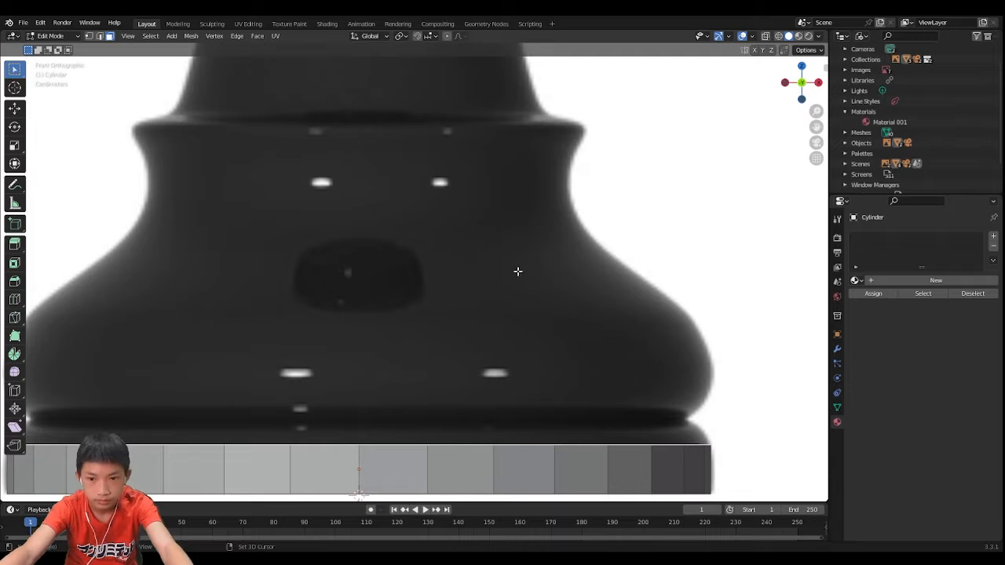
{"action": "middle_click_drag", "start_coordinate": [518, 272], "coordinate": [352, 199], "text": "shift"}
{"action": "scroll", "coordinate": [352, 200], "scroll_direction": "up", "scroll_amount": 2}
{"action": "key", "text": "e"}
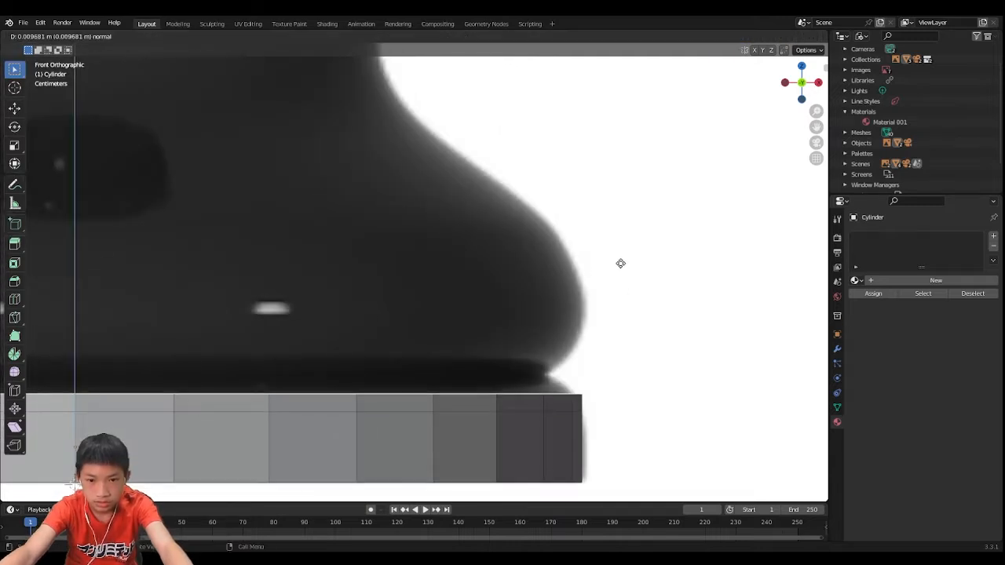
{"action": "left_click", "coordinate": [620, 261]}
{"action": "key", "text": "s"}
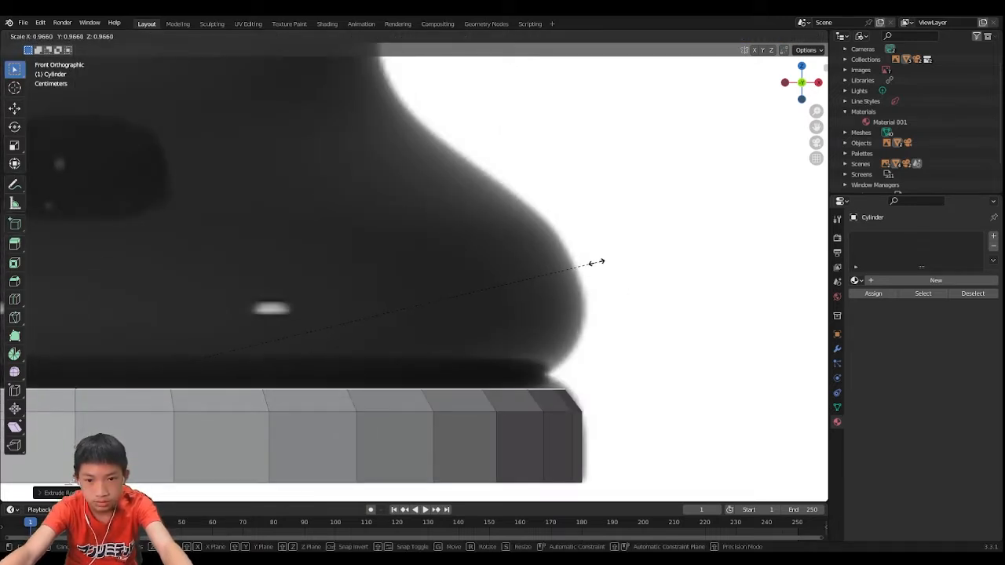
{"action": "left_click", "coordinate": [597, 263]}
- Extrude the top face up about 0.009 m and scale it in to reach the groove above the rook's bottom rim
{"action": "key", "text": "e"}
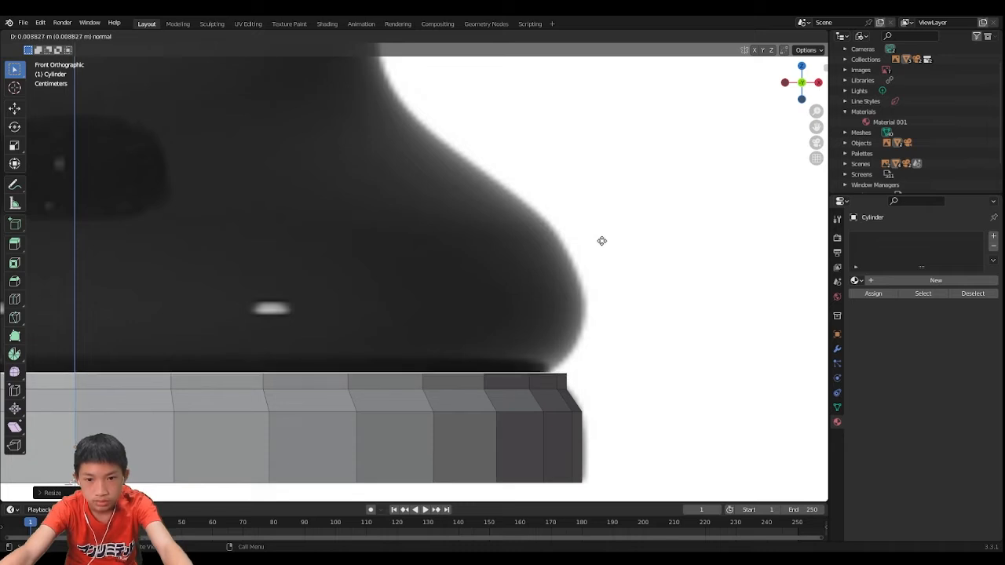
{"action": "left_click", "coordinate": [602, 241]}
{"action": "key", "text": "s"}
{"action": "left_click", "coordinate": [575, 257]}
- Extrude the top face up twice above the groove, scaling it out to about 1.05 and 1.02 to form the base's bulge
{"action": "middle_click_drag", "start_coordinate": [575, 259], "coordinate": [394, 441]}
{"action": "left_click", "coordinate": [814, 88]}
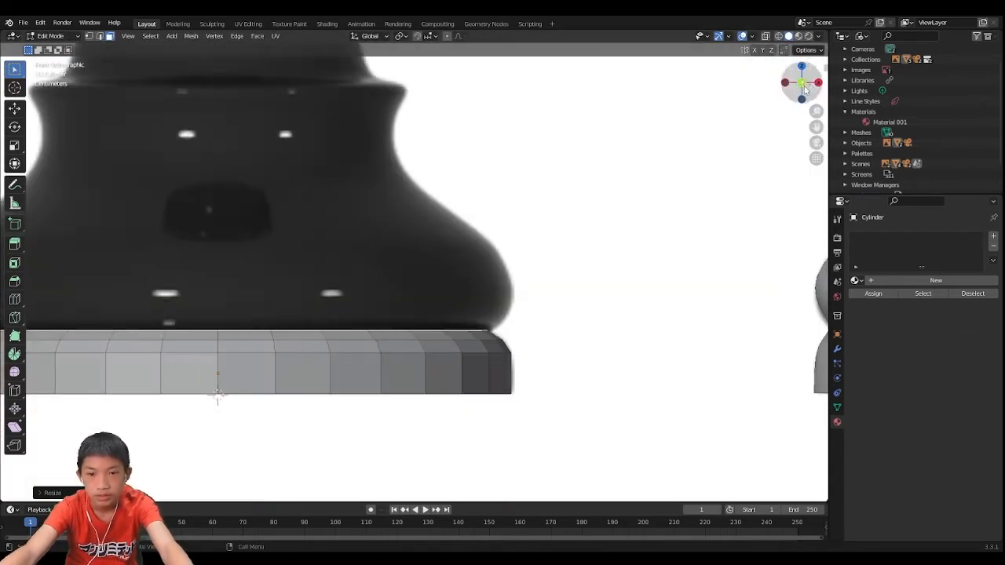
{"action": "scroll", "coordinate": [621, 196], "scroll_direction": "down", "scroll_amount": 2}
{"action": "scroll", "coordinate": [584, 187], "scroll_direction": "up", "scroll_amount": 4}
{"action": "key", "text": "e"}
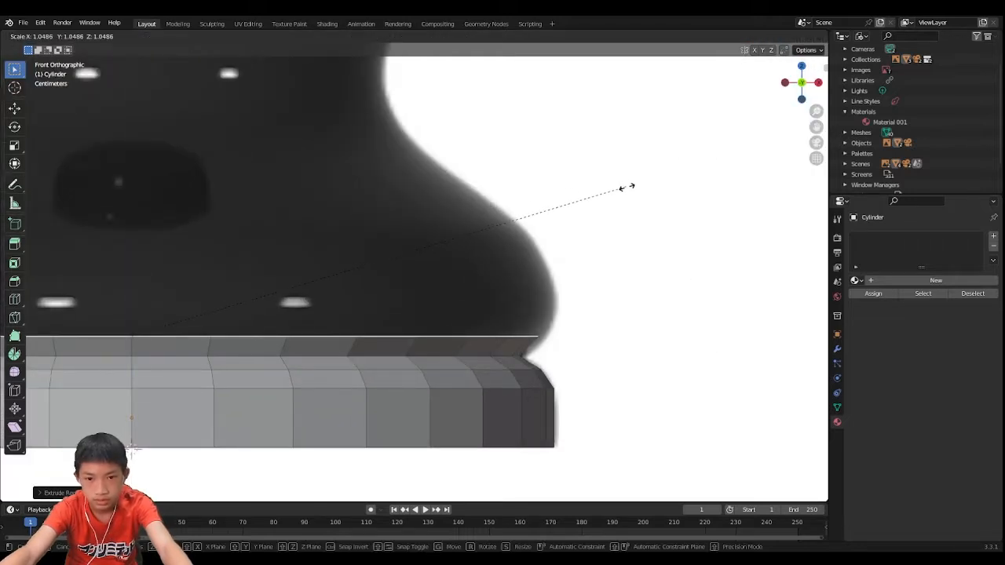
{"action": "left_click", "coordinate": [636, 161]}
{"action": "key", "text": "s"}
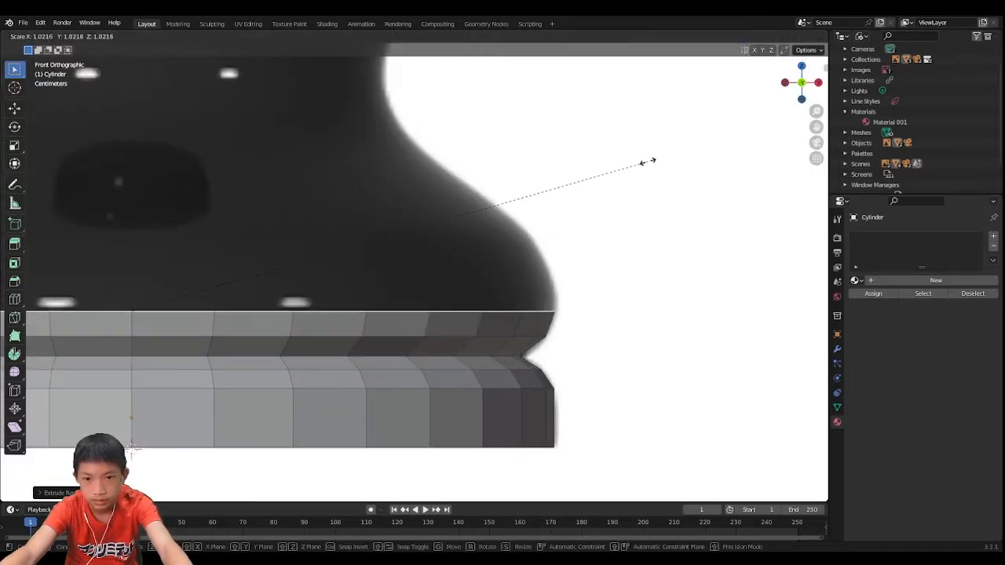
{"action": "left_click", "coordinate": [649, 162]}
- Extrude the top face up twice over the base's bulge, scaling it in to about 0.99 and slightly further to follow the outline
{"action": "key", "text": "e"}
{"action": "left_click", "coordinate": [642, 131]}
{"action": "key", "text": "s"}
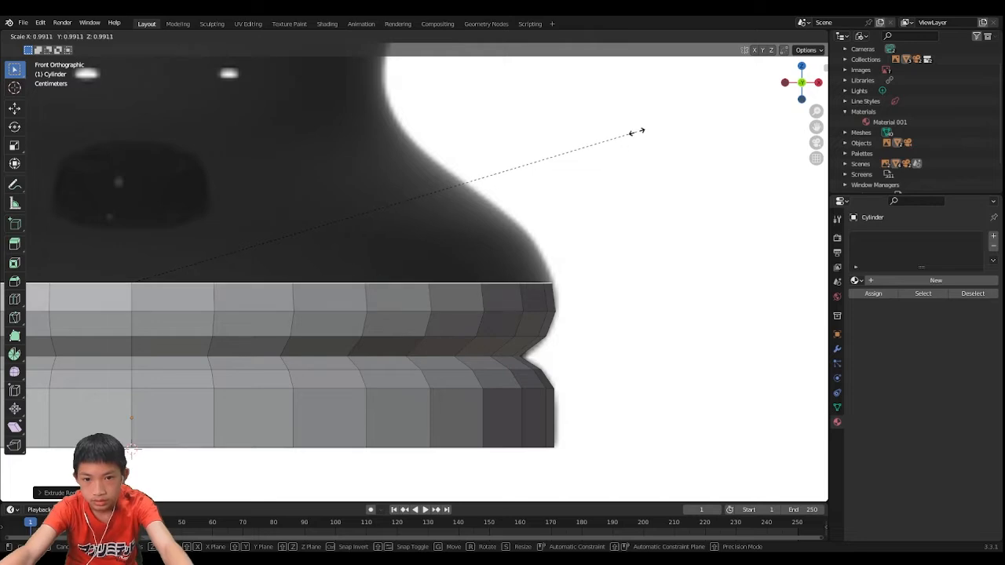
{"action": "left_click", "coordinate": [638, 131]}
{"action": "middle_click_drag", "start_coordinate": [637, 130], "coordinate": [620, 231], "text": "shift"}
{"action": "key", "text": "e"}
{"action": "left_click", "coordinate": [609, 220]}
{"action": "key", "text": "s"}
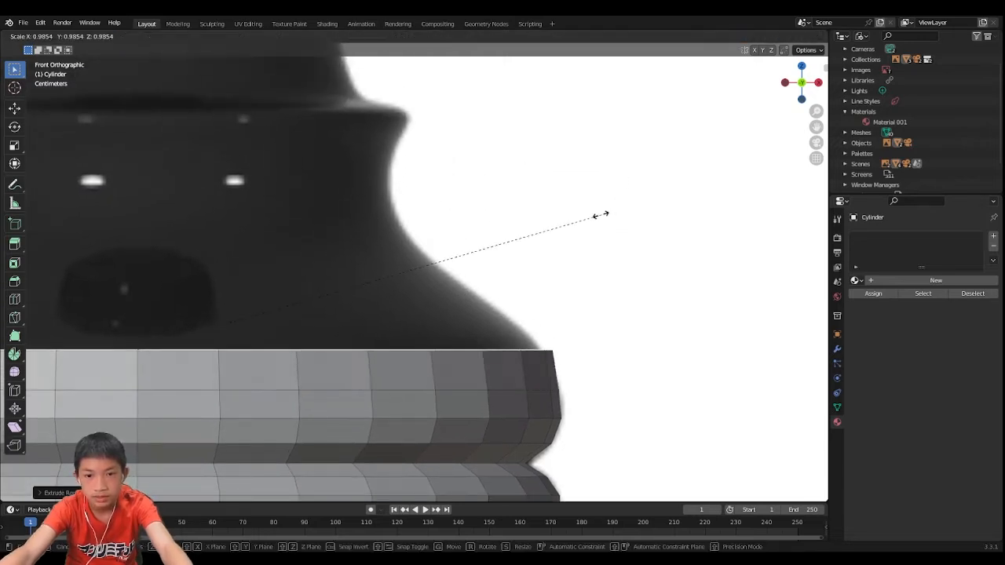
{"action": "left_click", "coordinate": [587, 220]}
- Extrude the top face up about 0.042 m and scale it in to match the slope above the rook's bulge
{"action": "scroll", "coordinate": [587, 225], "scroll_direction": "down", "scroll_amount": 4}
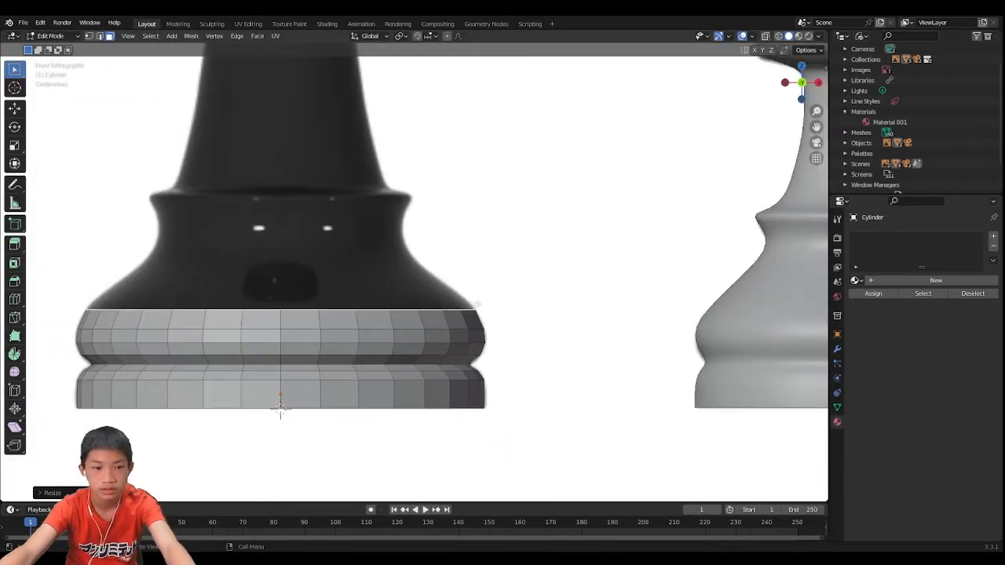
{"action": "middle_click_drag", "start_coordinate": [477, 306], "coordinate": [499, 318]}
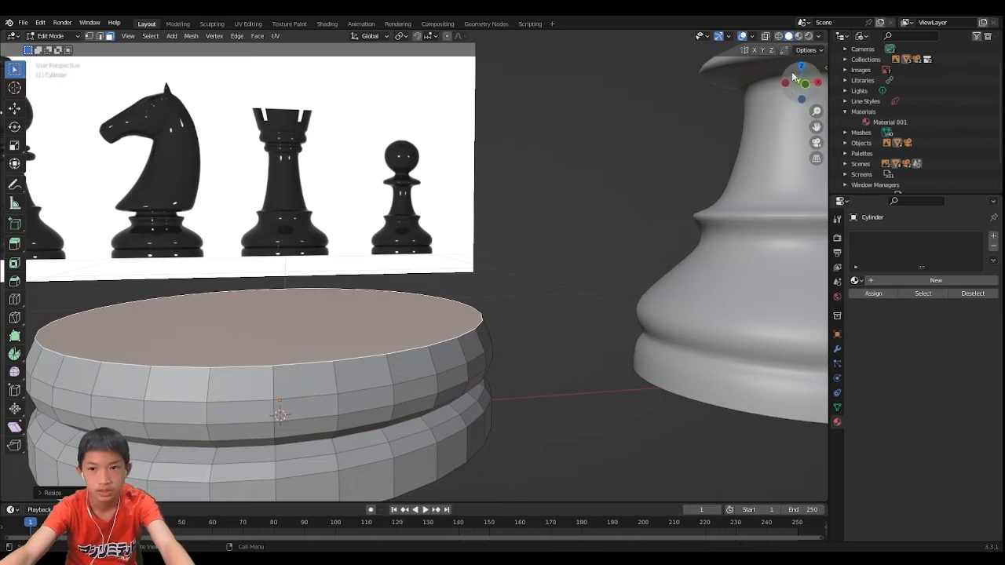
{"action": "left_click", "coordinate": [800, 69]}
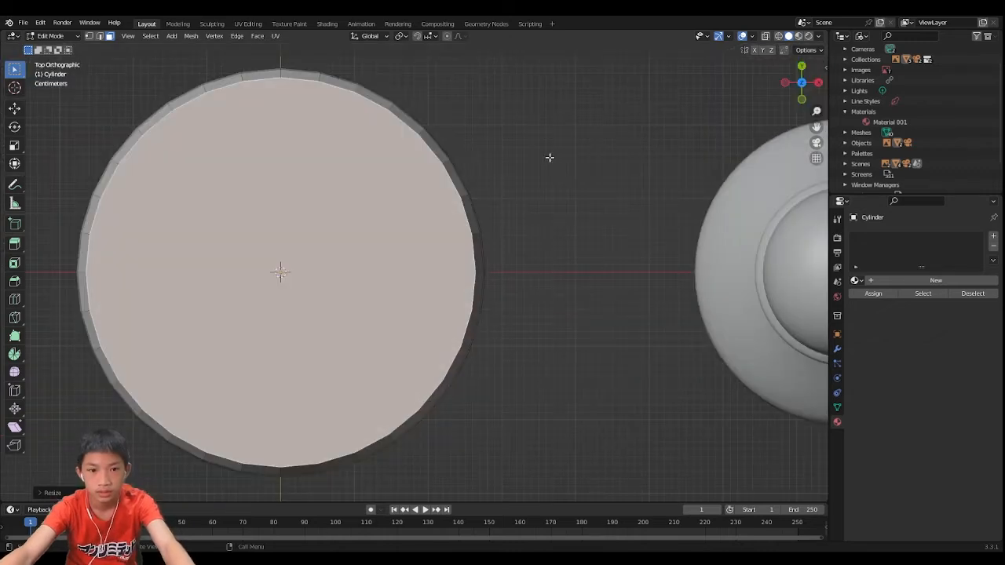
{"action": "left_click", "coordinate": [802, 100]}
{"action": "scroll", "coordinate": [470, 213], "scroll_direction": "up", "scroll_amount": 2}
{"action": "key", "text": "e"}
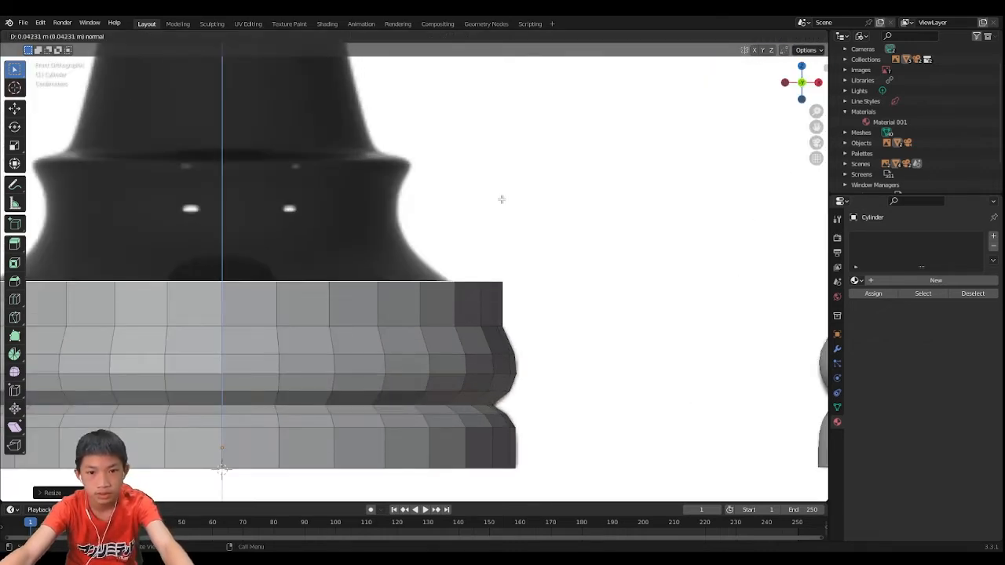
{"action": "left_click", "coordinate": [500, 197]}
{"action": "key", "text": "s"}
{"action": "left_click", "coordinate": [427, 214]}
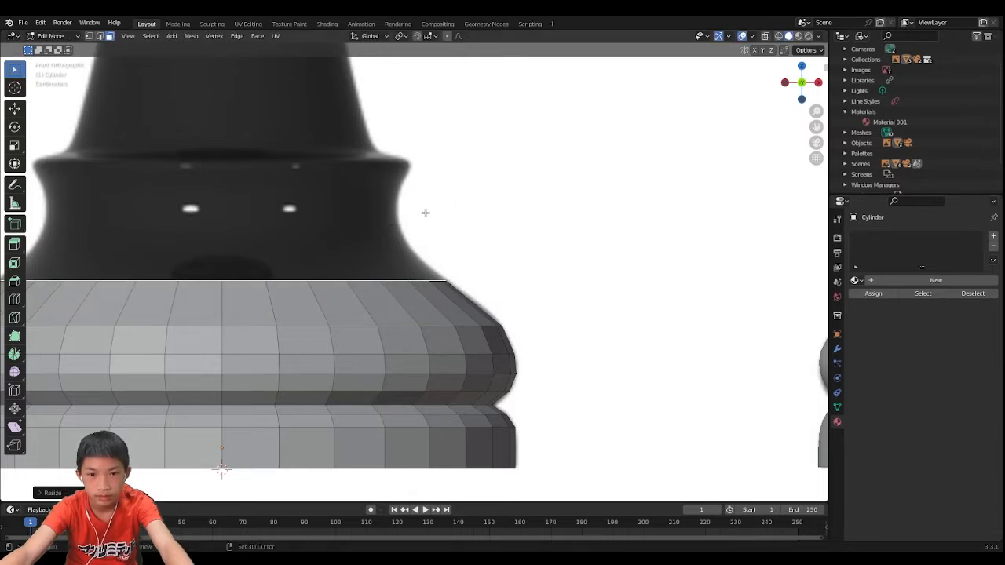
- Extrude the top face up through the concave neck, scaling it out to about 1.03 and onward to the collar's widest edge
{"action": "middle_click_drag", "start_coordinate": [426, 214], "coordinate": [538, 315], "text": "shift"}
{"action": "key", "text": "e"}
{"action": "left_click", "coordinate": [531, 267]}
{"action": "key", "text": "s"}
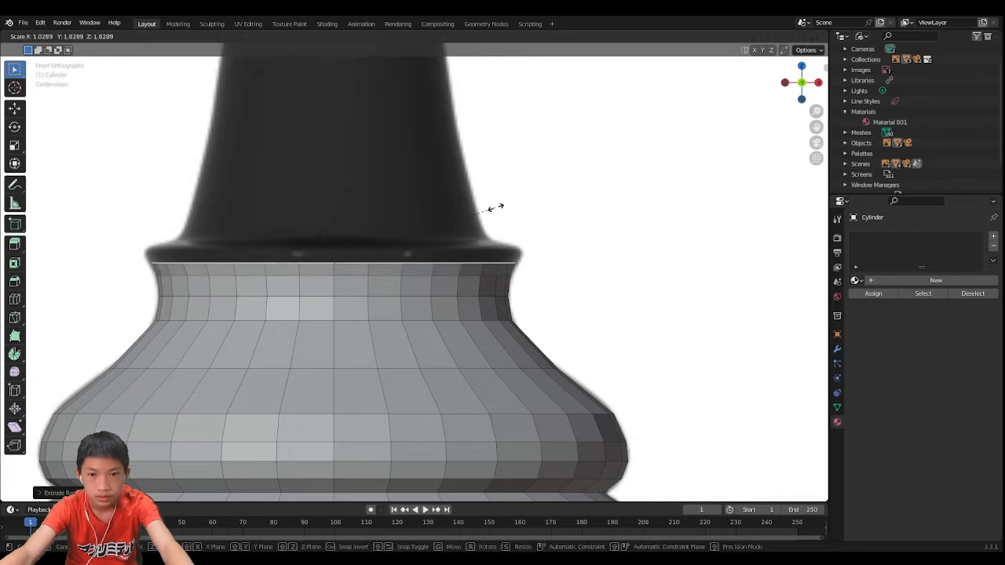
{"action": "left_click", "coordinate": [498, 210]}
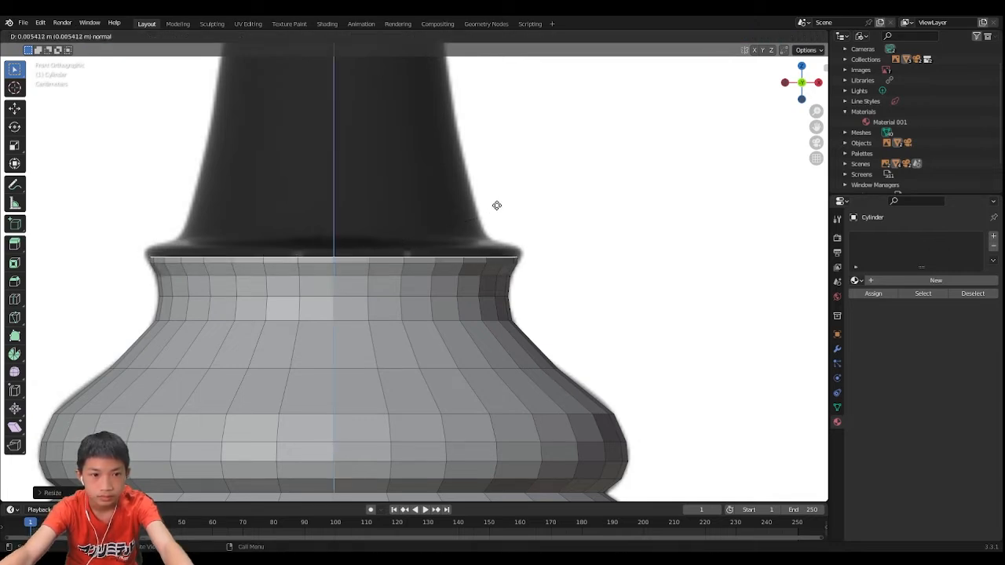
{"action": "key", "text": "s"}
{"action": "left_click", "coordinate": [577, 249]}
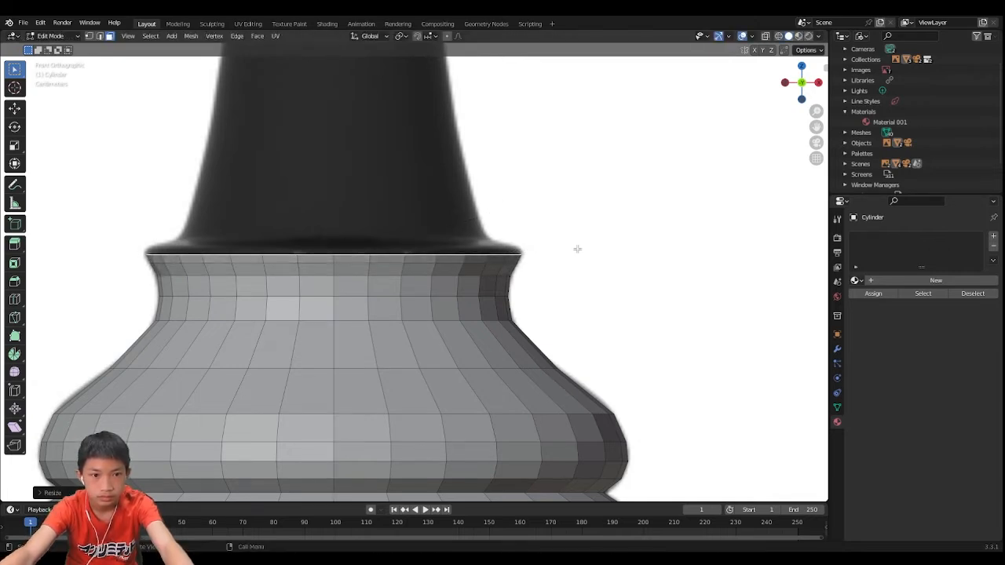
- Extrude the top face up twice to close the collar's rim, scaling it in slightly and then to about 0.876 toward the shaft
{"action": "key", "text": "e"}
{"action": "left_click", "coordinate": [574, 240]}
{"action": "key", "text": "s"}
{"action": "left_click", "coordinate": [570, 240]}
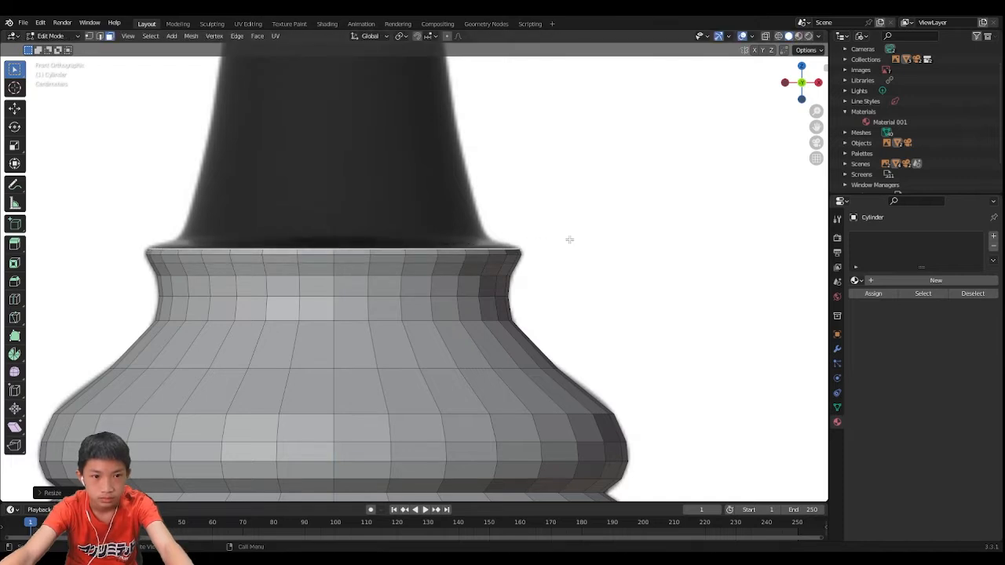
{"action": "key", "text": "e"}
{"action": "left_click", "coordinate": [569, 232]}
{"action": "key", "text": "s"}
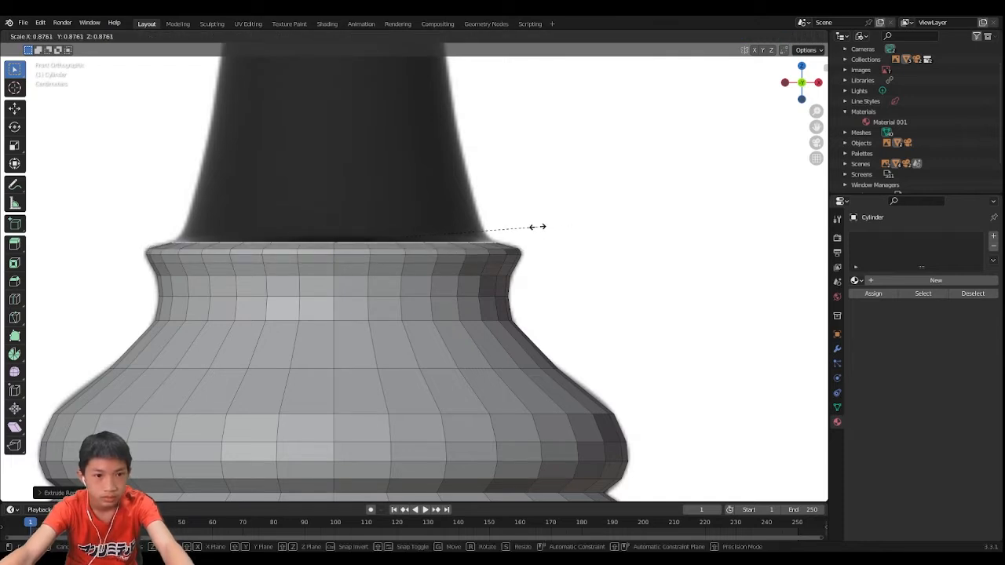
{"action": "left_click", "coordinate": [536, 226]}
- Extrude the top face slightly and scale it to about 0.968, then extrude and narrow it to form the shaft's lowest section
{"action": "scroll", "coordinate": [505, 243], "scroll_direction": "down", "scroll_amount": 5}
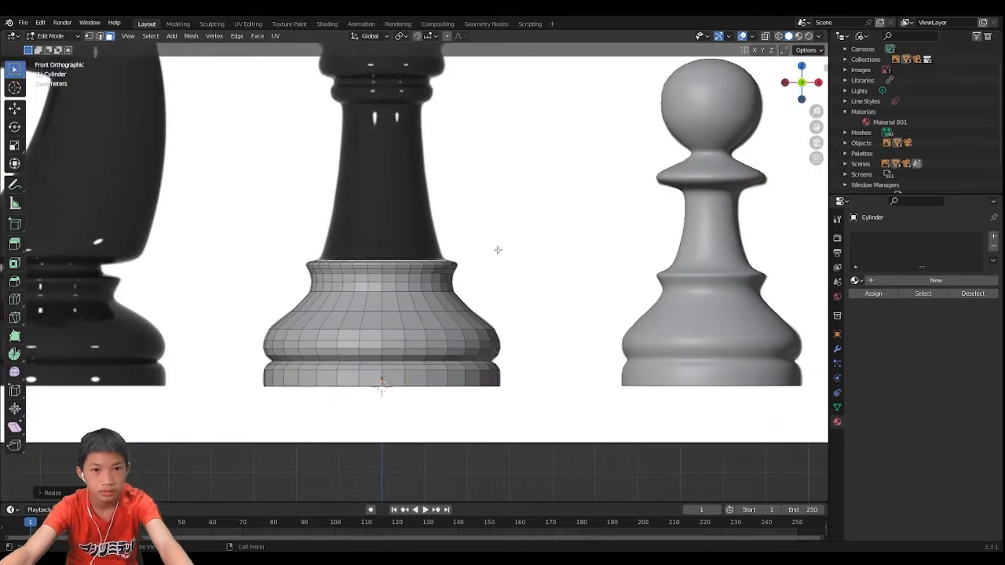
{"action": "scroll", "coordinate": [498, 250], "scroll_direction": "up", "scroll_amount": 6}
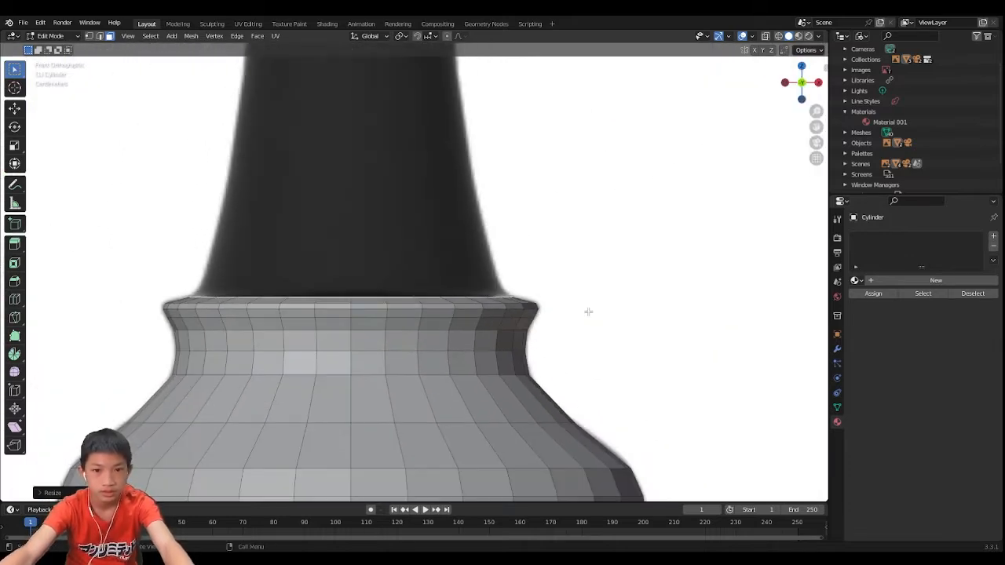
{"action": "key", "text": "e"}
{"action": "left_click", "coordinate": [602, 294]}
{"action": "key", "text": "s"}
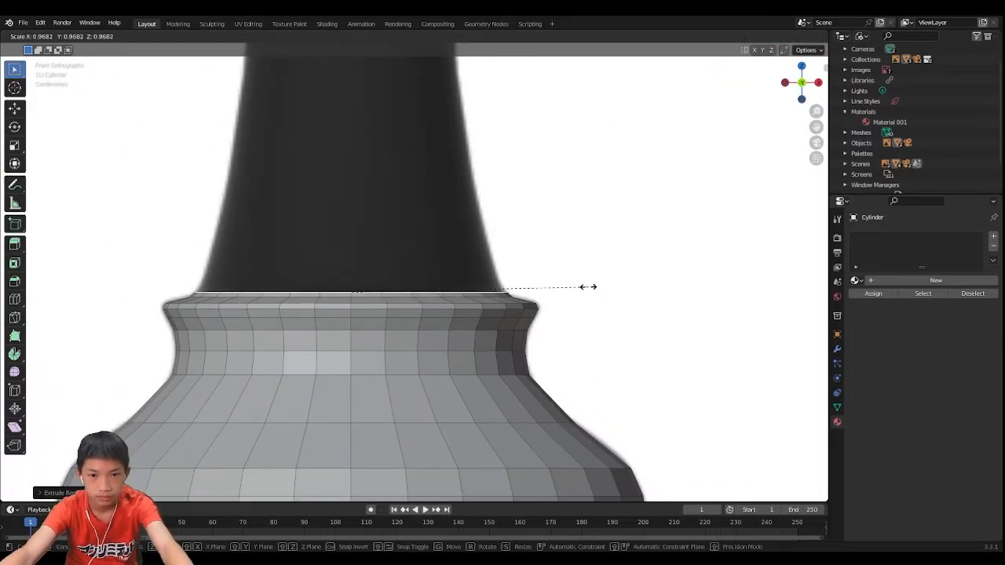
{"action": "left_click", "coordinate": [585, 285]}
{"action": "key", "text": "e"}
{"action": "left_click", "coordinate": [583, 233]}
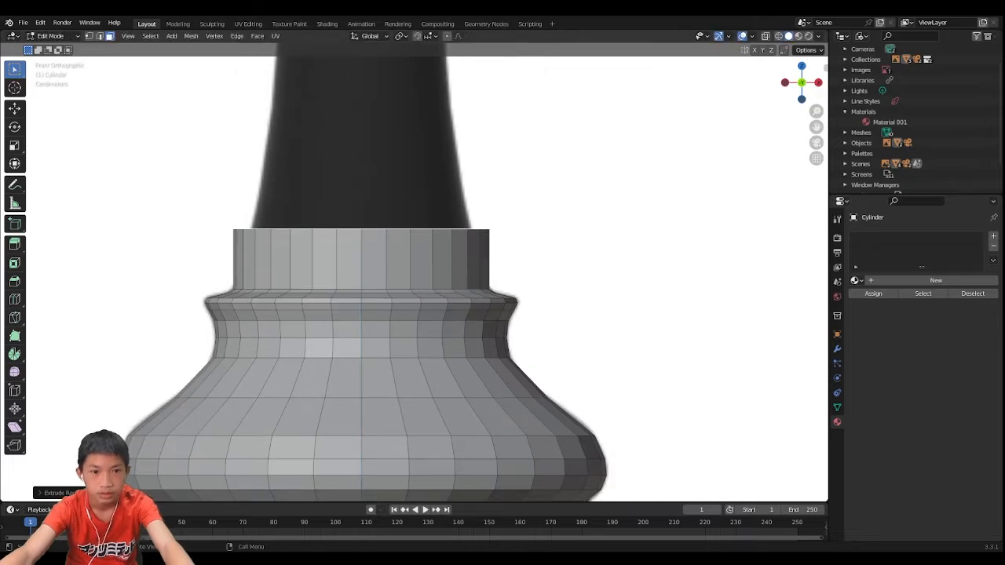
{"action": "key", "text": "s"}
{"action": "left_click", "coordinate": [554, 218]}
- Extrude the shaft up twice to the underside of the upper ring, scaling the top face to about 0.81 and then about 0.93
{"action": "middle_click_drag", "start_coordinate": [492, 228], "coordinate": [487, 408], "text": "shift"}
{"action": "key", "text": "e"}
{"action": "left_click", "coordinate": [526, 223]}
{"action": "key", "text": "s"}
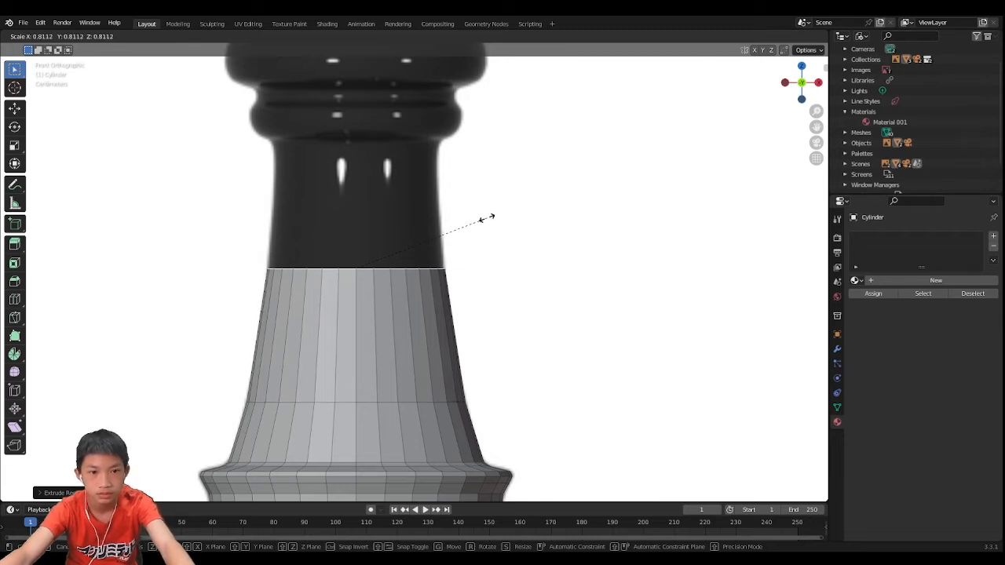
{"action": "left_click", "coordinate": [487, 218]}
{"action": "key", "text": "e"}
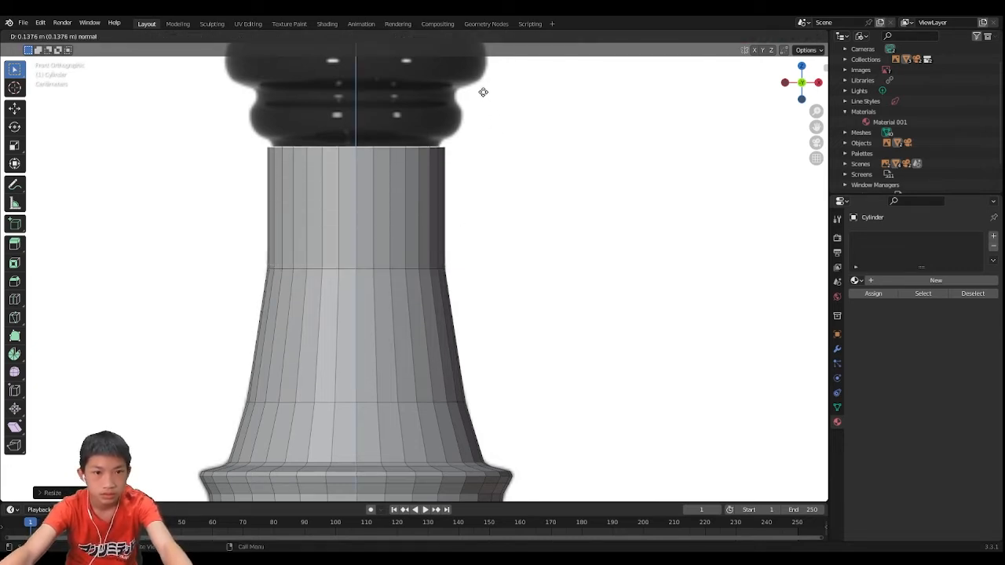
{"action": "left_click", "coordinate": [479, 89]}
{"action": "key", "text": "s"}
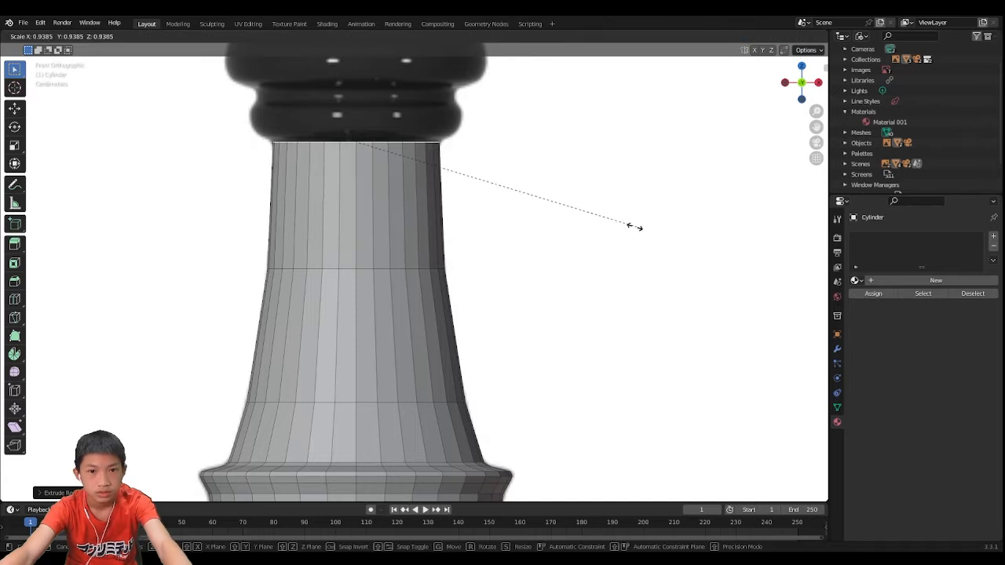
{"action": "left_click", "coordinate": [625, 227]}
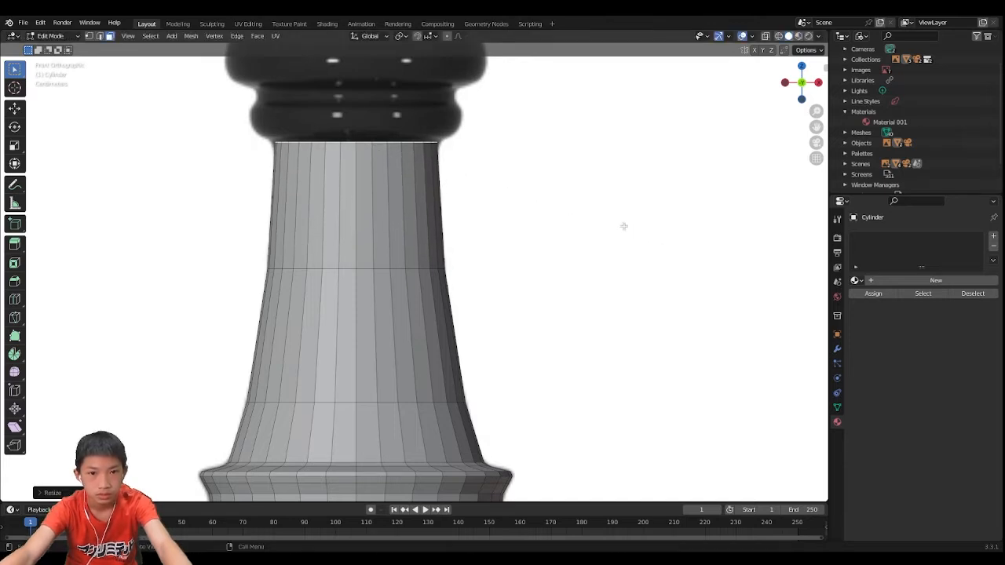
- Lower the shaft's top face about 0.009 m along Z to where the outline starts flaring below the upper ring
{"action": "scroll", "coordinate": [539, 197], "scroll_direction": "up", "scroll_amount": 4}
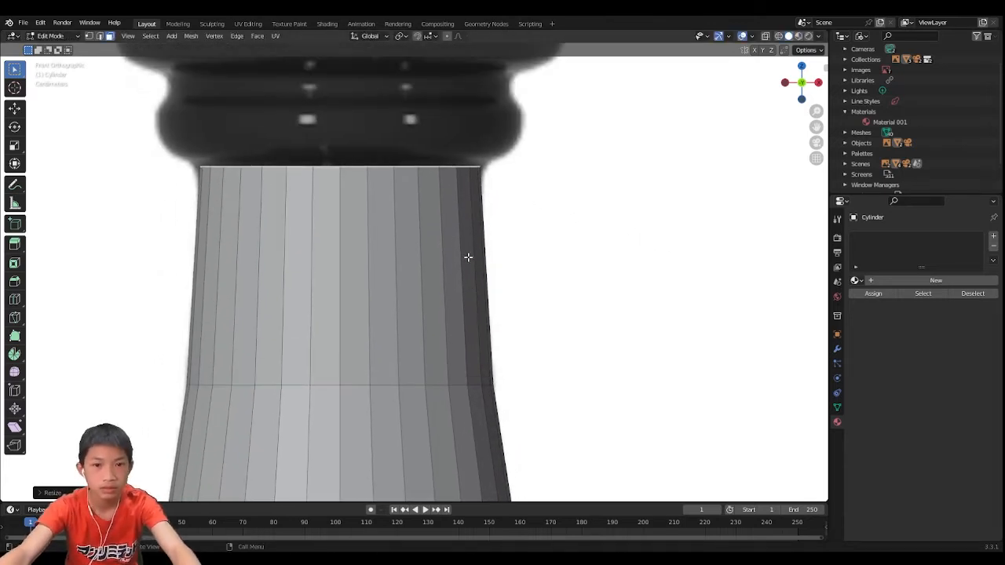
{"action": "scroll", "coordinate": [473, 233], "scroll_direction": "down", "scroll_amount": 2}
{"action": "key", "text": "g"}
{"action": "key", "text": "z"}
{"action": "key", "text": "z"}
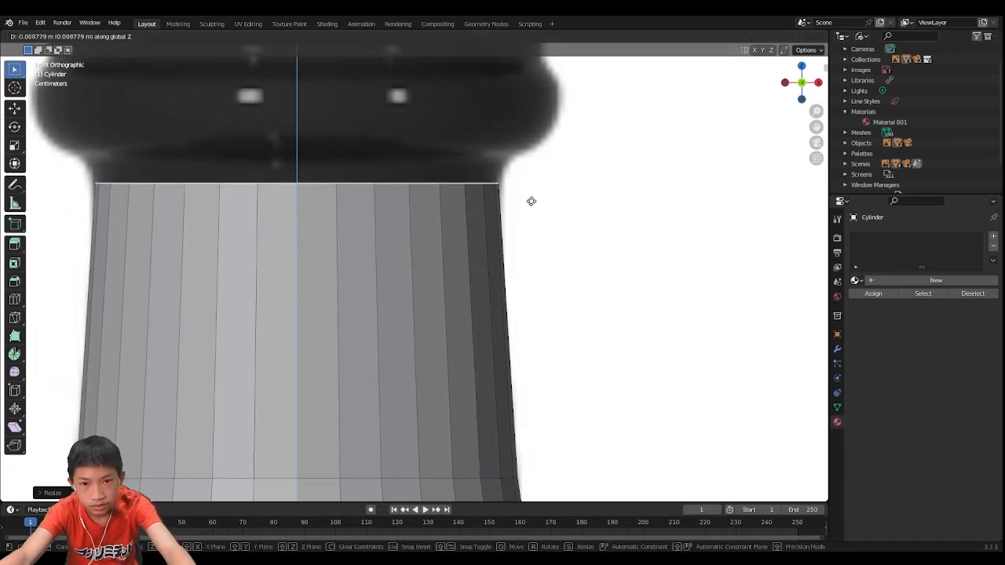
- Extrude the top face up twice, scaling it out to about 1.04 and 1.08 to flare the shaft into the upper ring
{"action": "left_click", "coordinate": [534, 178]}
{"action": "key", "text": "s"}
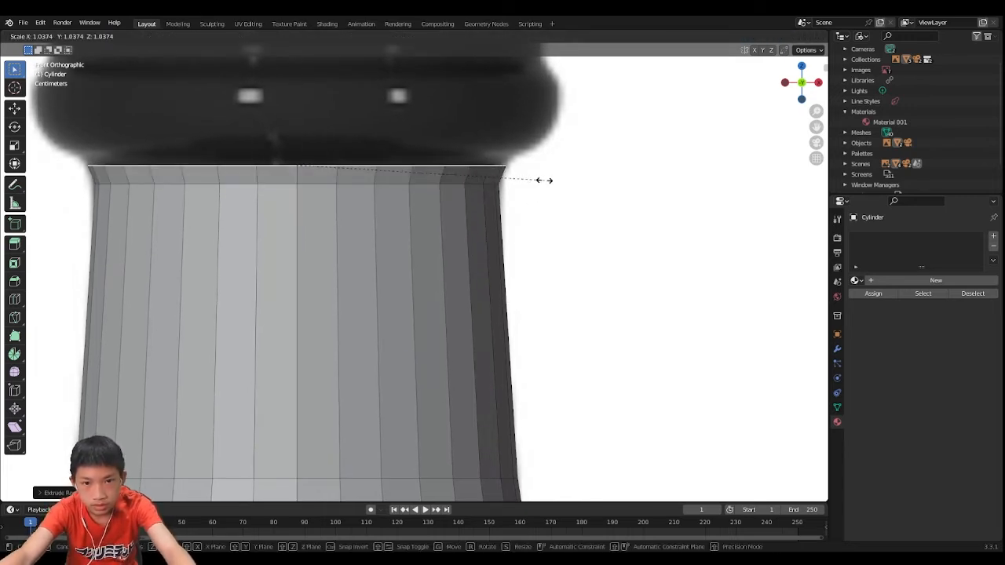
{"action": "left_click", "coordinate": [545, 181]}
{"action": "key", "text": "e"}
{"action": "left_click", "coordinate": [548, 161]}
{"action": "key", "text": "s"}
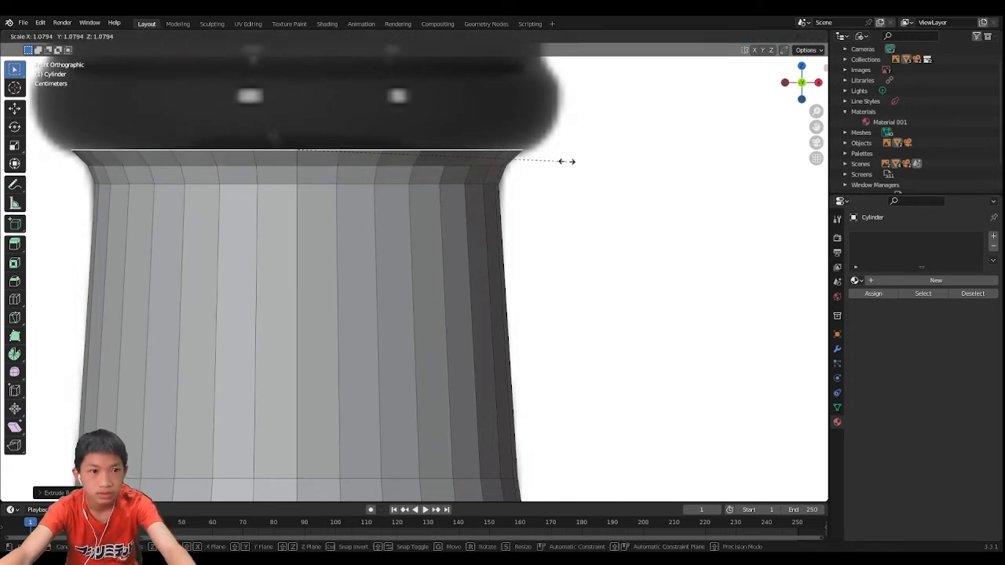
{"action": "left_click", "coordinate": [565, 164]}
- Extrude the top face up and scale it out along the upper ring's underside, then lower it slightly along Z
{"action": "middle_click_drag", "start_coordinate": [542, 160], "coordinate": [512, 245], "text": "shift"}
{"action": "key", "text": "e"}
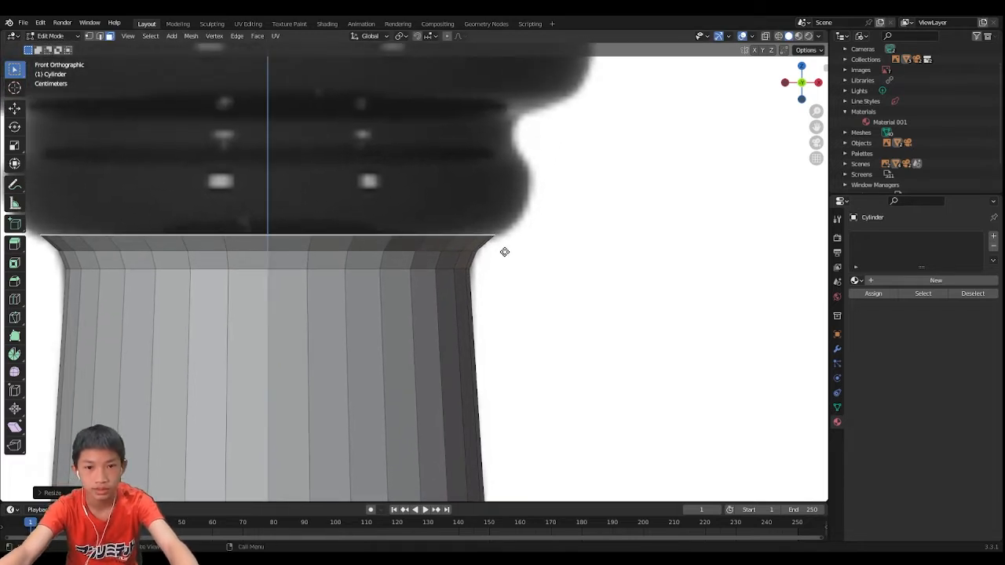
{"action": "left_click", "coordinate": [506, 229]}
{"action": "key", "text": "s"}
{"action": "left_click", "coordinate": [536, 233]}
{"action": "key", "text": "g"}
{"action": "key", "text": "z"}
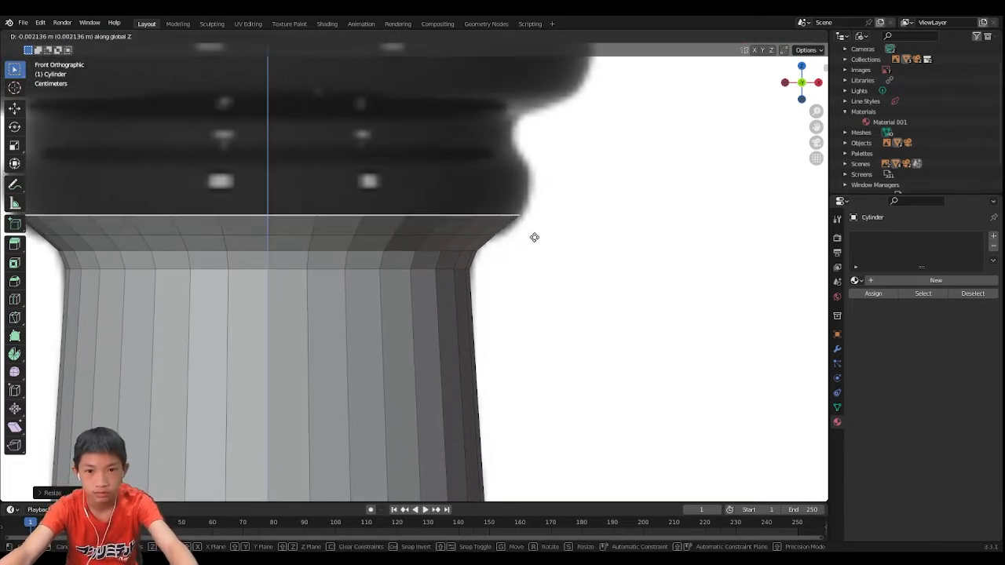
{"action": "left_click", "coordinate": [533, 241]}
- Extrude the top face up about 0.008 m and then slightly higher, scaling it out to the upper ring's widest point
{"action": "key", "text": "e"}
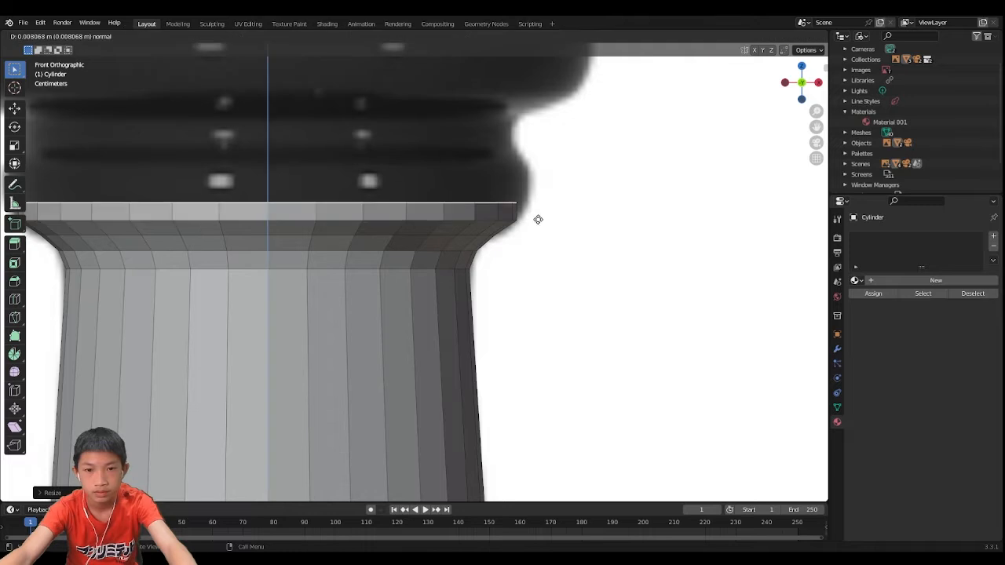
{"action": "left_click", "coordinate": [539, 218]}
{"action": "key", "text": "s"}
{"action": "left_click", "coordinate": [547, 220]}
{"action": "key", "text": "e"}
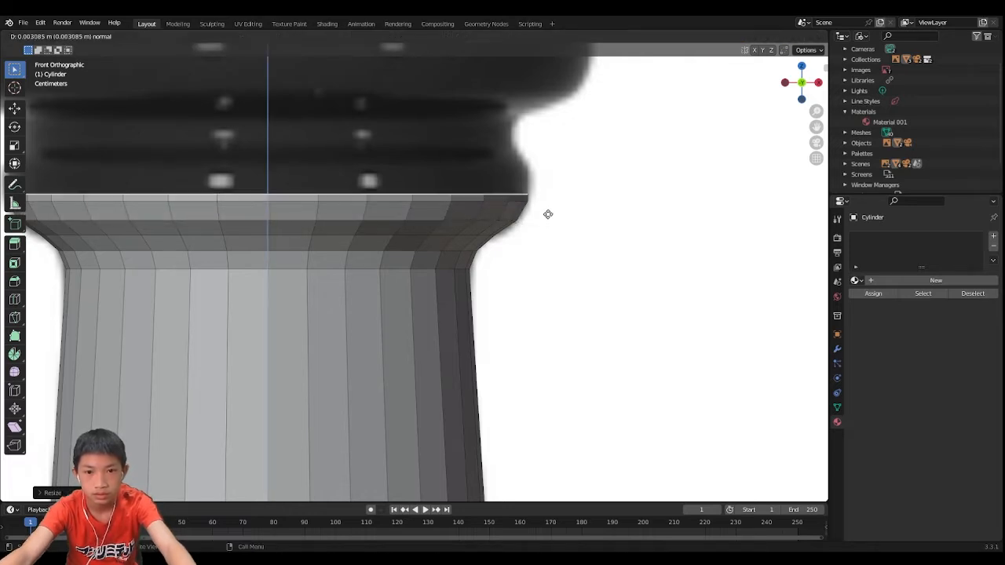
{"action": "left_click", "coordinate": [549, 209]}
{"action": "key", "text": "s"}
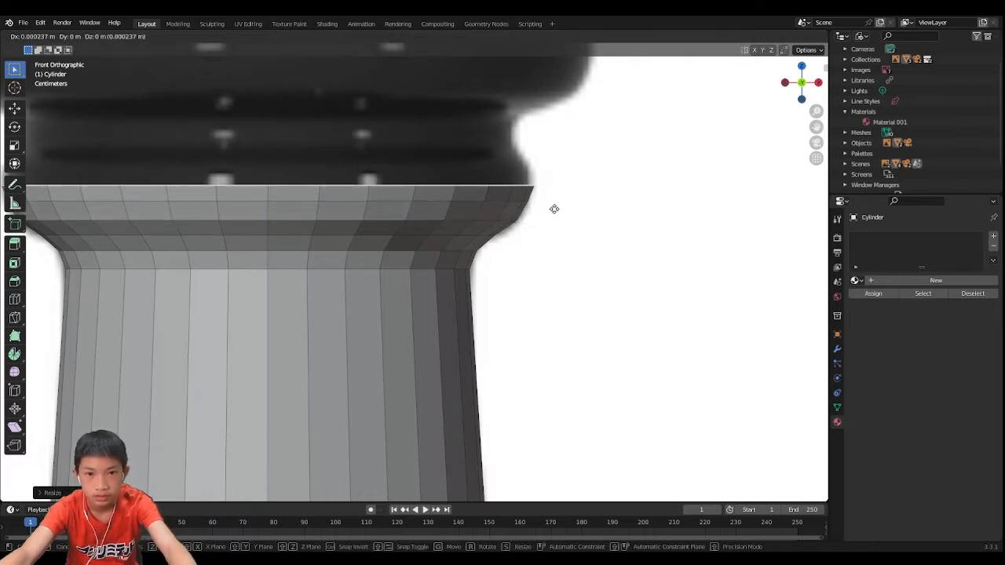
{"action": "key", "text": "z"}
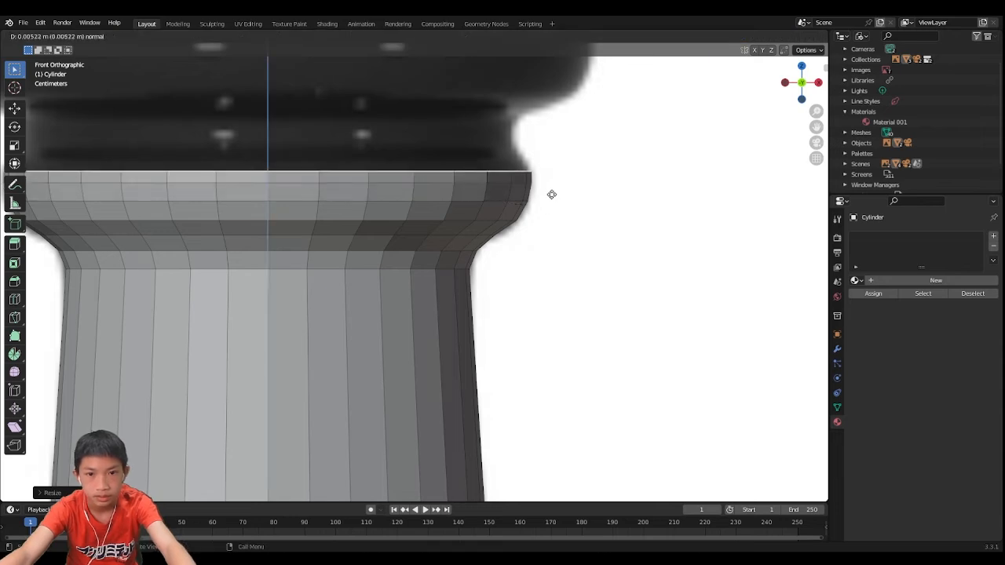
- Extrude the top face up over the upper ring, scaling it in to about 0.955 on the last 0.008 m section
{"action": "left_click", "coordinate": [552, 182]}
{"action": "key", "text": "s"}
{"action": "left_click", "coordinate": [541, 180]}
{"action": "key", "text": "e"}
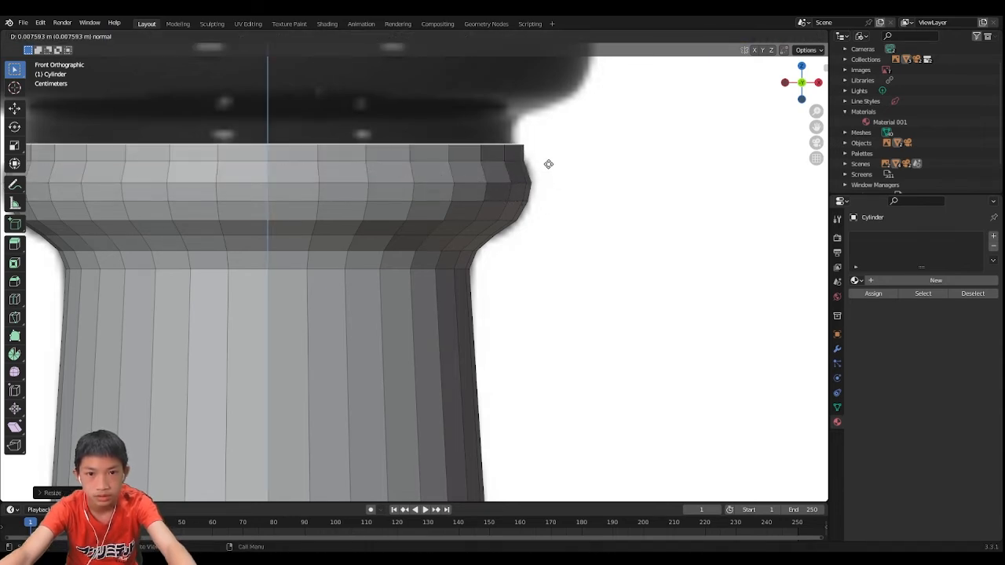
{"action": "left_click", "coordinate": [548, 163]}
{"action": "key", "text": "s"}
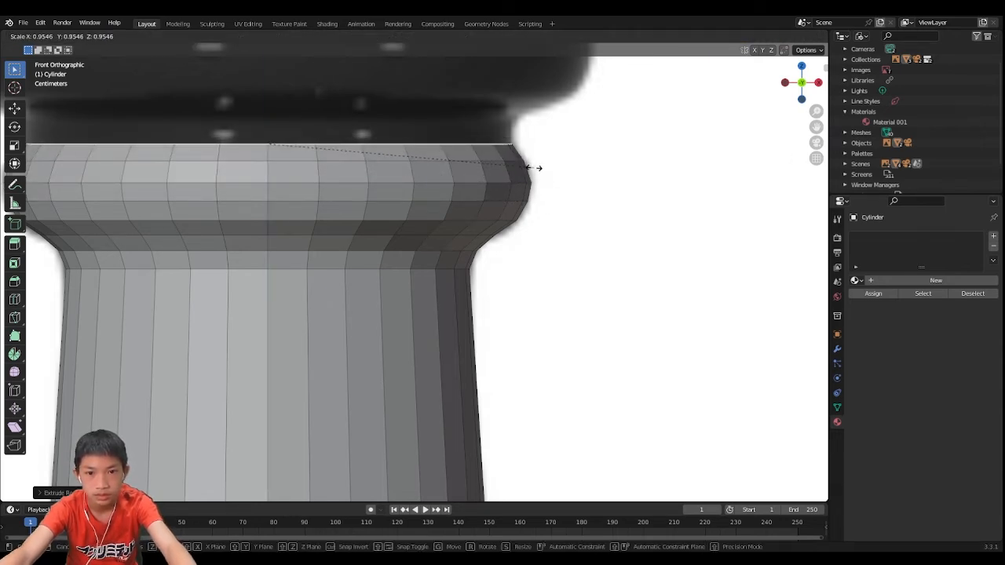
{"action": "left_click", "coordinate": [528, 167]}
- Extrude the straight neck above the ring up to the rook's head and scale its slightly raised top face outward
{"action": "key", "text": "e"}
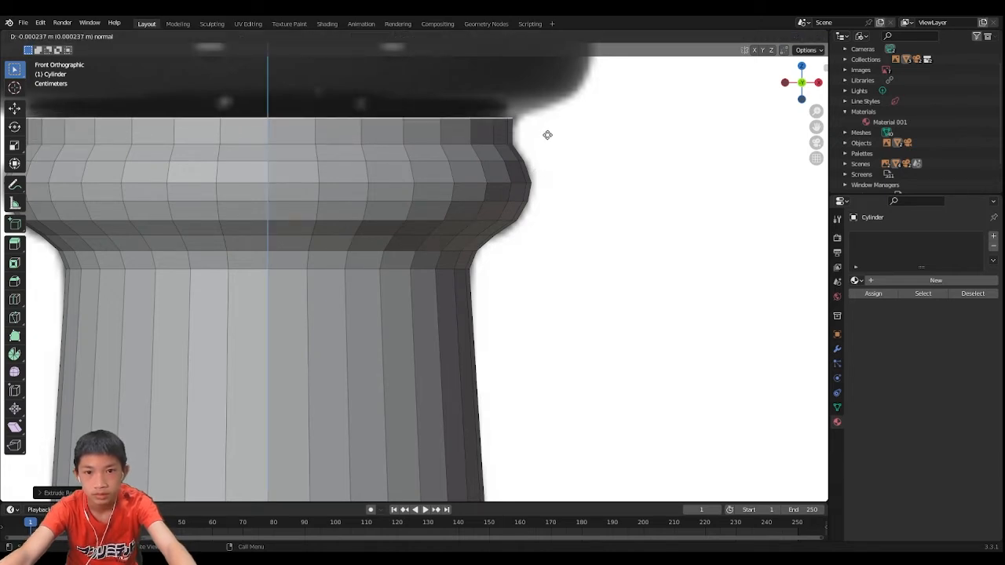
{"action": "left_click", "coordinate": [545, 127]}
{"action": "key", "text": "s"}
{"action": "left_click", "coordinate": [545, 159]}
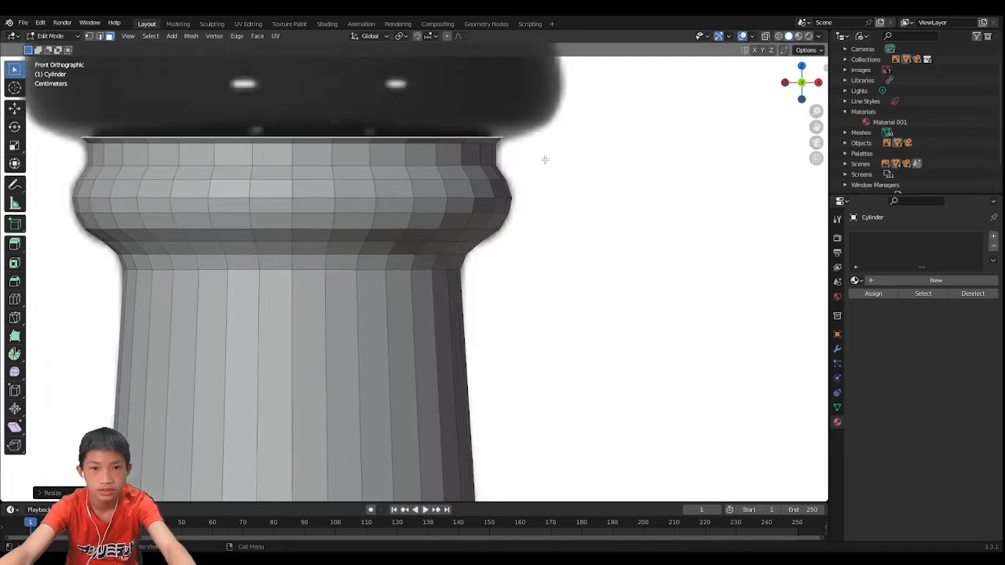
{"action": "scroll", "coordinate": [461, 193], "scroll_direction": "down", "scroll_amount": 2}
{"action": "scroll", "coordinate": [388, 212], "scroll_direction": "up", "scroll_amount": 5}
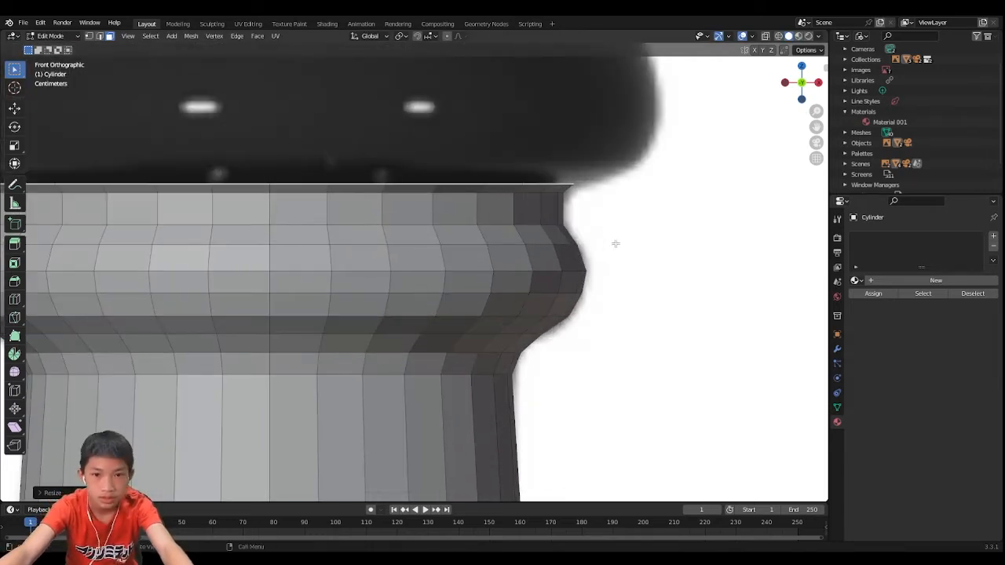
- Extrude the top face up and scale it outward along the upper collar's underside, then raise it about 0.003 m along Z
{"action": "key", "text": "e"}
{"action": "left_click", "coordinate": [626, 229]}
{"action": "key", "text": "s"}
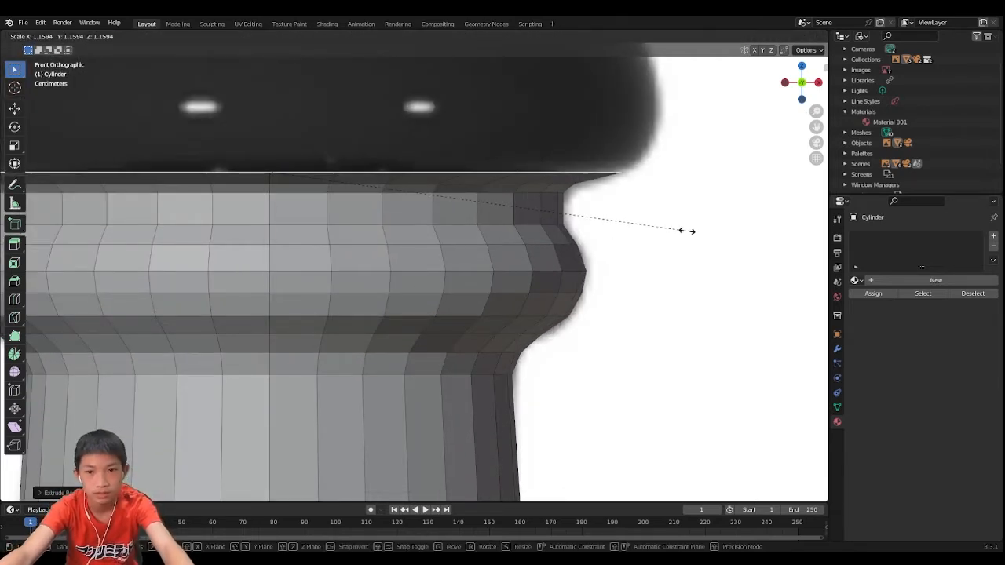
{"action": "left_click", "coordinate": [698, 224]}
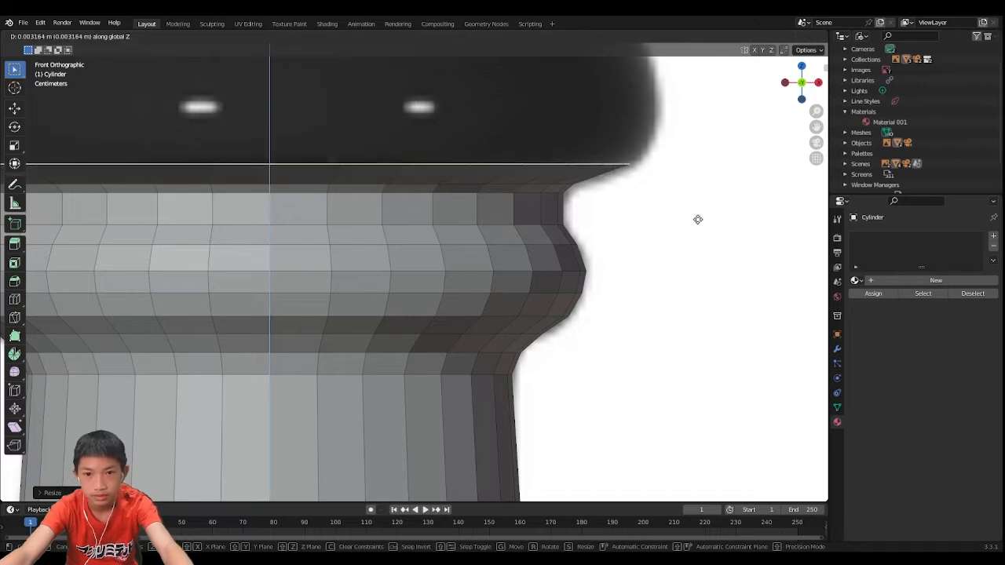
{"action": "scroll", "coordinate": [595, 263], "scroll_direction": "down", "scroll_amount": 5}
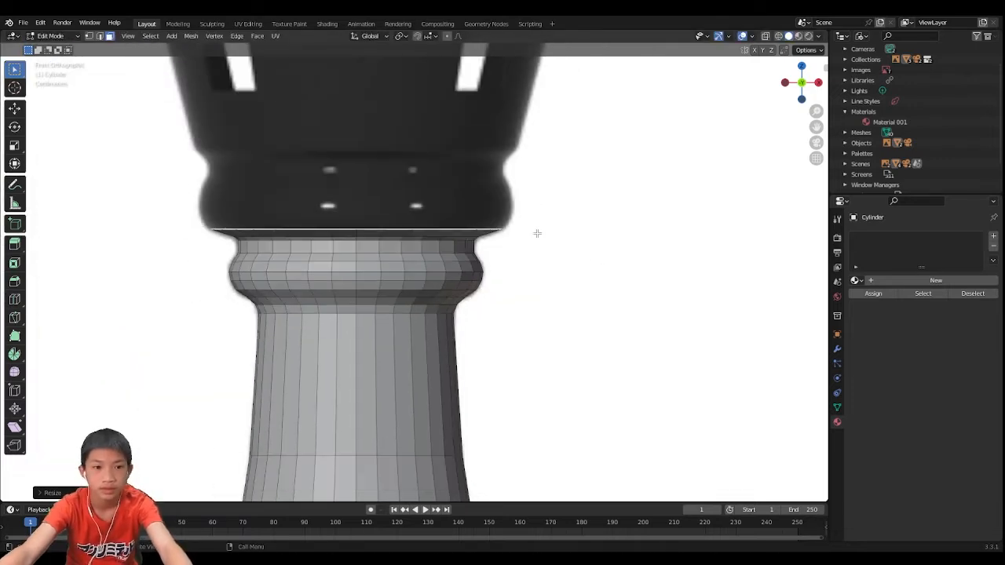
- Extrude the top face up about 0.014 m and scale it out to the collar's profile, then lower it slightly and scale it to about 0.98
{"action": "scroll", "coordinate": [563, 302], "scroll_direction": "up", "scroll_amount": 3}
{"action": "key", "text": "e"}
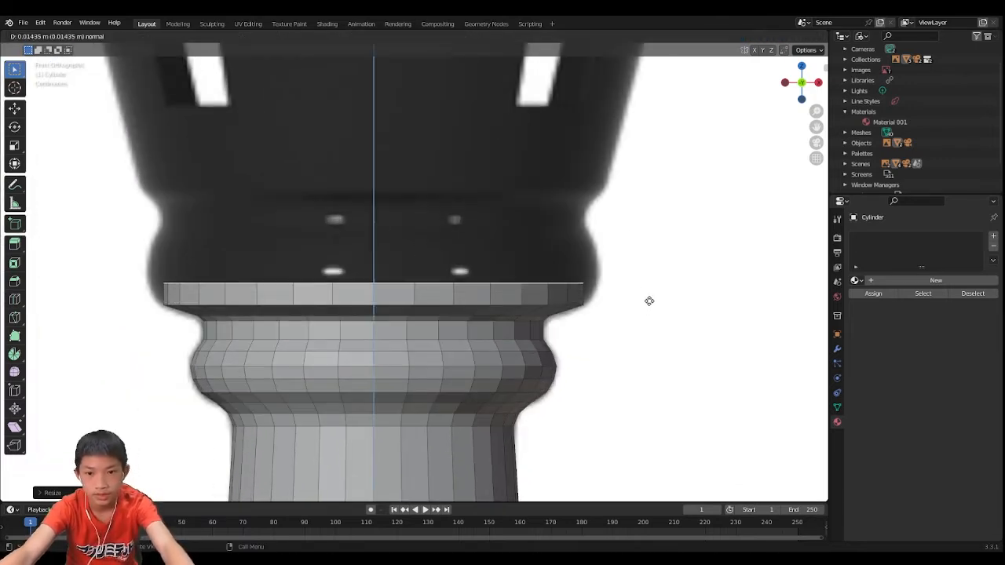
{"action": "left_click", "coordinate": [649, 305]}
{"action": "key", "text": "s"}
{"action": "left_click", "coordinate": [667, 310]}
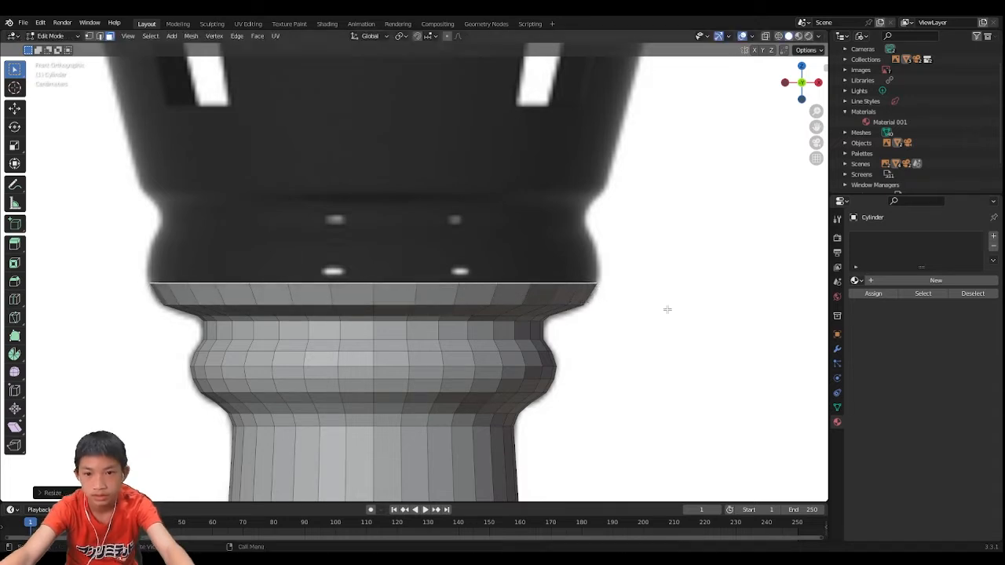
{"action": "key", "text": "e"}
{"action": "left_click", "coordinate": [664, 314]}
{"action": "key", "text": "s"}
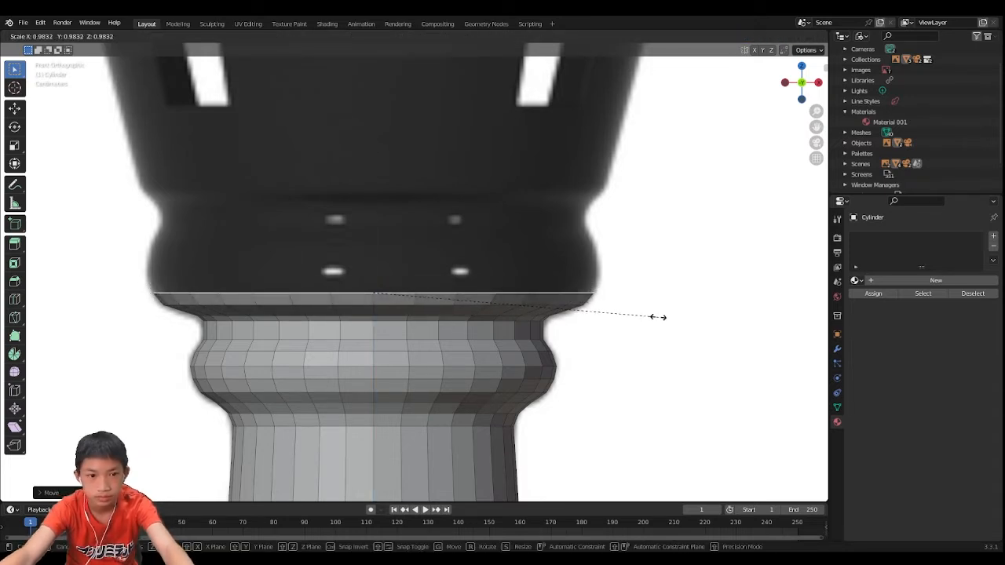
{"action": "left_click", "coordinate": [656, 315]}
- Extrude the top face to the collar's widest point, scaling it to about 1.036, then extrude it up again and scale it to about 0.98
{"action": "key", "text": "e"}
{"action": "left_click", "coordinate": [655, 291]}
{"action": "key", "text": "s"}
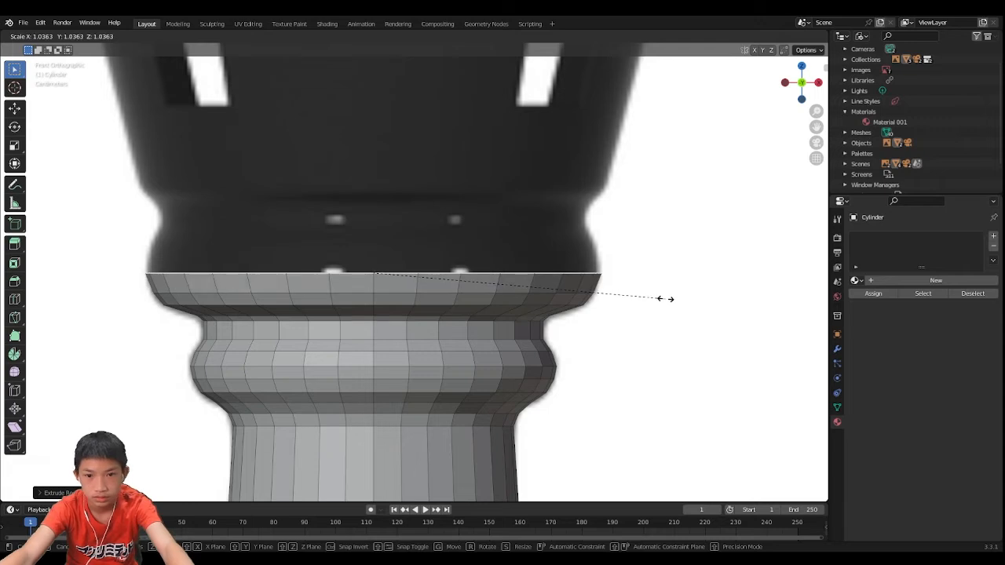
{"action": "left_click", "coordinate": [663, 298]}
{"action": "key", "text": "e"}
{"action": "left_click", "coordinate": [664, 267]}
{"action": "key", "text": "s"}
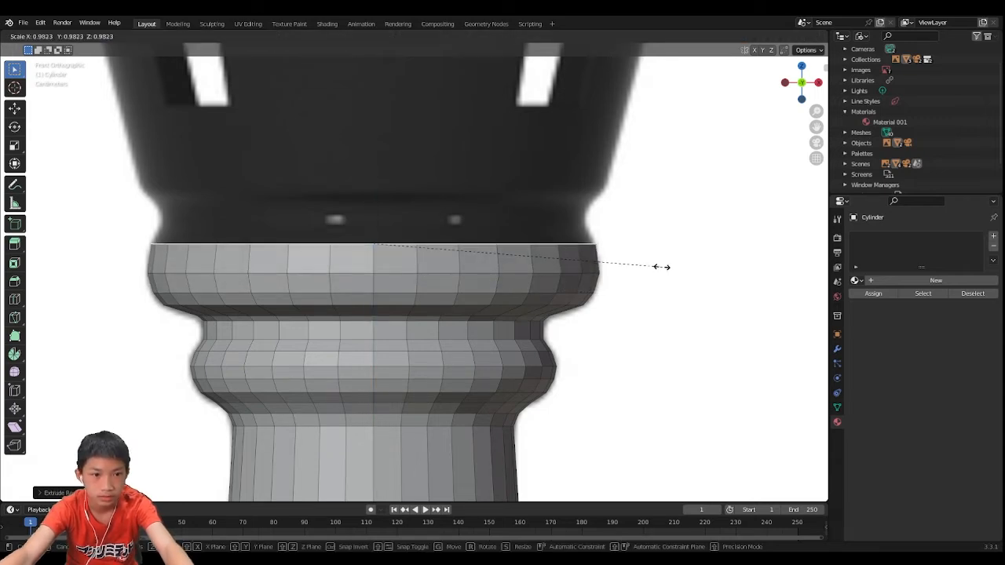
{"action": "left_click", "coordinate": [659, 267]}
- Extrude the top face up to the groove above the collar, scale it in to about 0.96 and lower it slightly along Z
{"action": "scroll", "coordinate": [626, 323], "scroll_direction": "up", "scroll_amount": 5}
{"action": "key", "text": "e"}
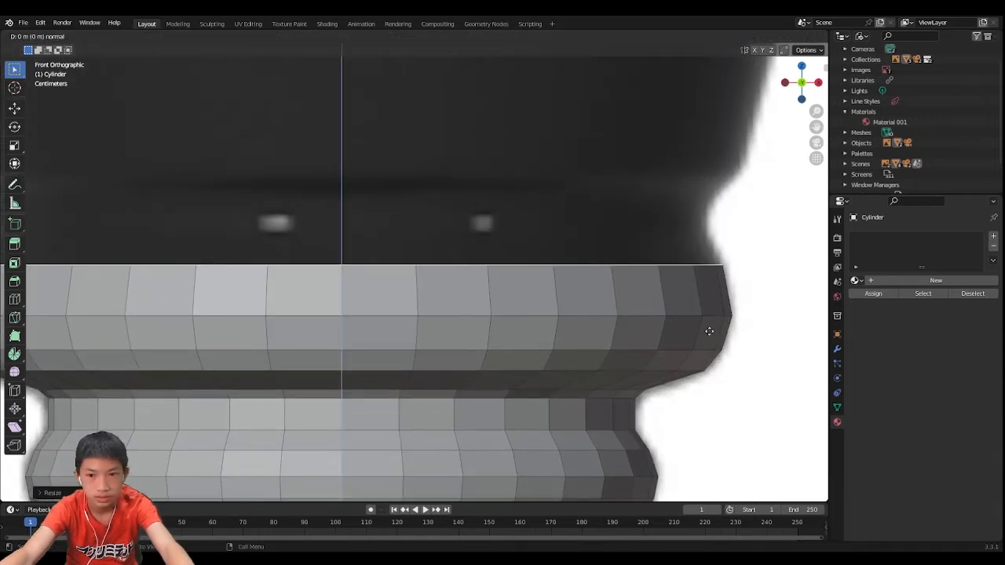
{"action": "left_click", "coordinate": [695, 286]}
{"action": "key", "text": "s"}
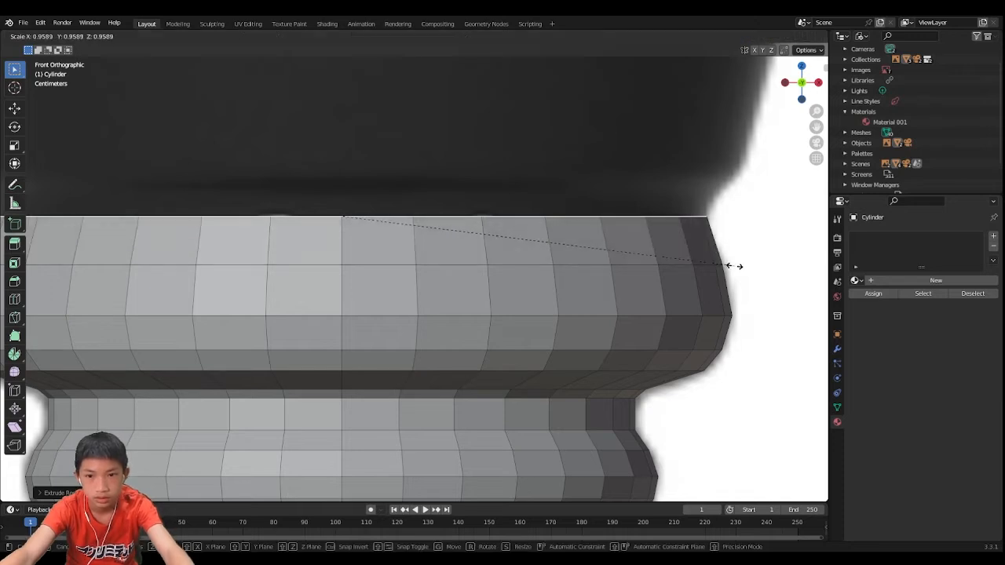
{"action": "left_click", "coordinate": [734, 267]}
{"action": "key", "text": "g"}
{"action": "key", "text": "z"}
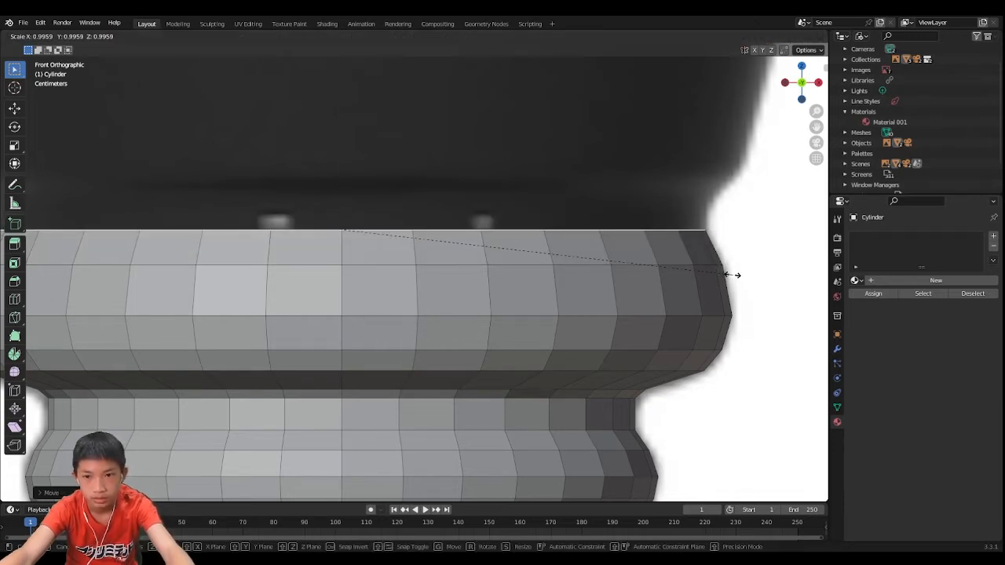
- Extrude the top face up about 0.008 m with a slight outward scale, then extrude it again and flare it to the battlement section's base
{"action": "key", "text": "e"}
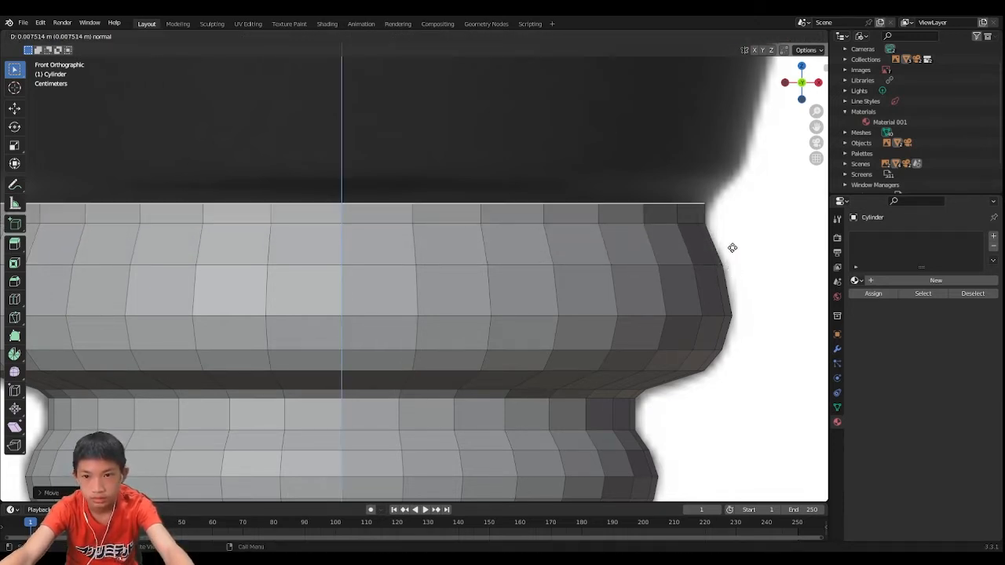
{"action": "left_click", "coordinate": [731, 245]}
{"action": "key", "text": "s"}
{"action": "left_click", "coordinate": [743, 250]}
{"action": "key", "text": "e"}
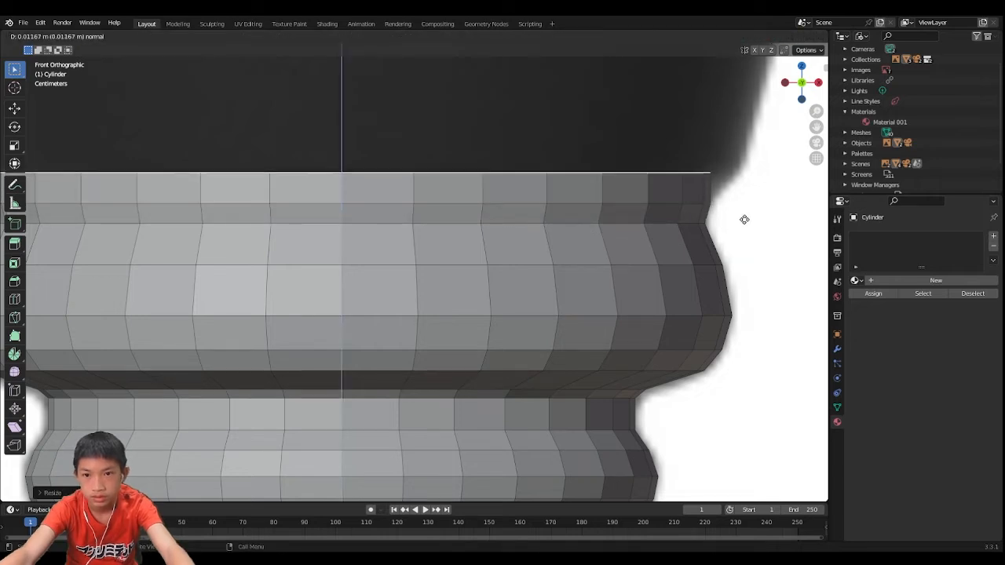
{"action": "left_click", "coordinate": [746, 216]}
{"action": "key", "text": "s"}
{"action": "left_click", "coordinate": [783, 226]}
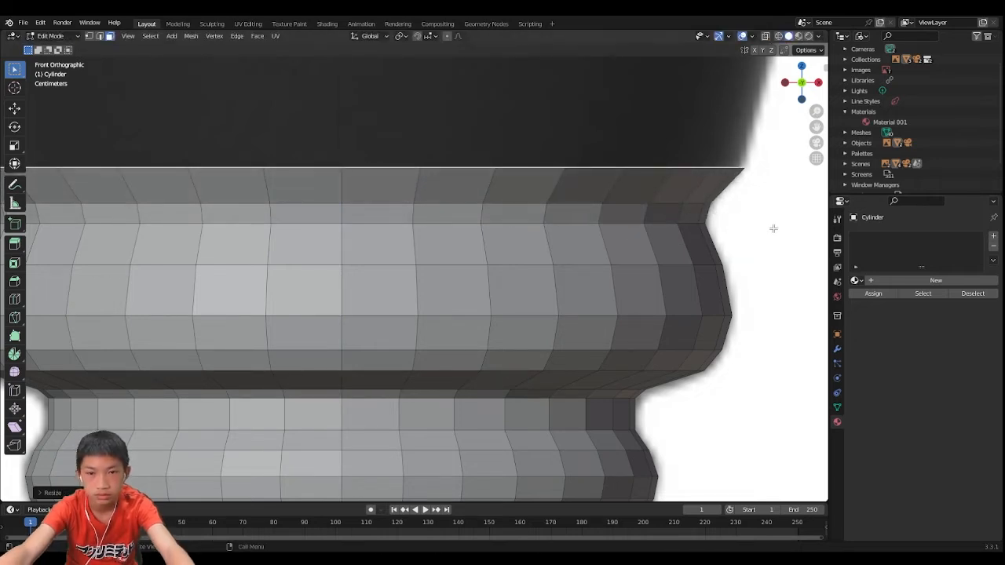
- Extrude the top face up about 0.05 m to the bottom of the battlement notches and scale it out to about 1.086
{"action": "scroll", "coordinate": [774, 225], "scroll_direction": "down", "scroll_amount": 4}
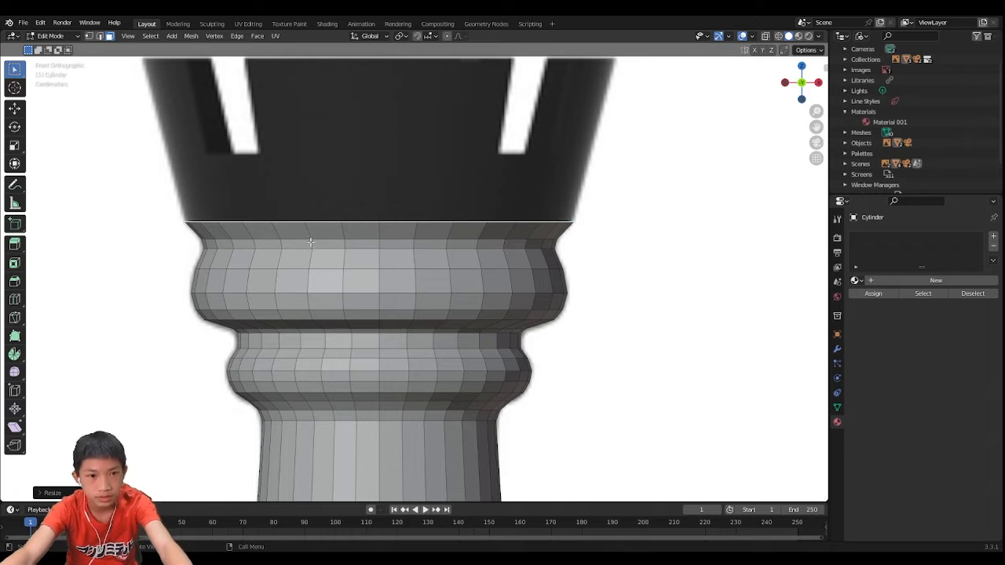
{"action": "middle_click_drag", "start_coordinate": [336, 210], "coordinate": [354, 353], "text": "shift"}
{"action": "scroll", "coordinate": [522, 399], "scroll_direction": "up", "scroll_amount": 2}
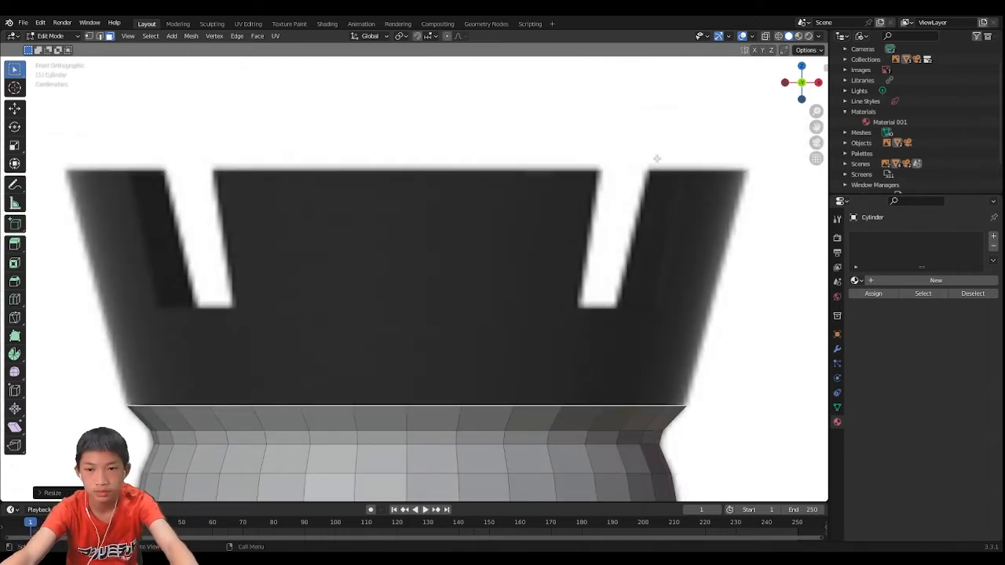
{"action": "key", "text": "e"}
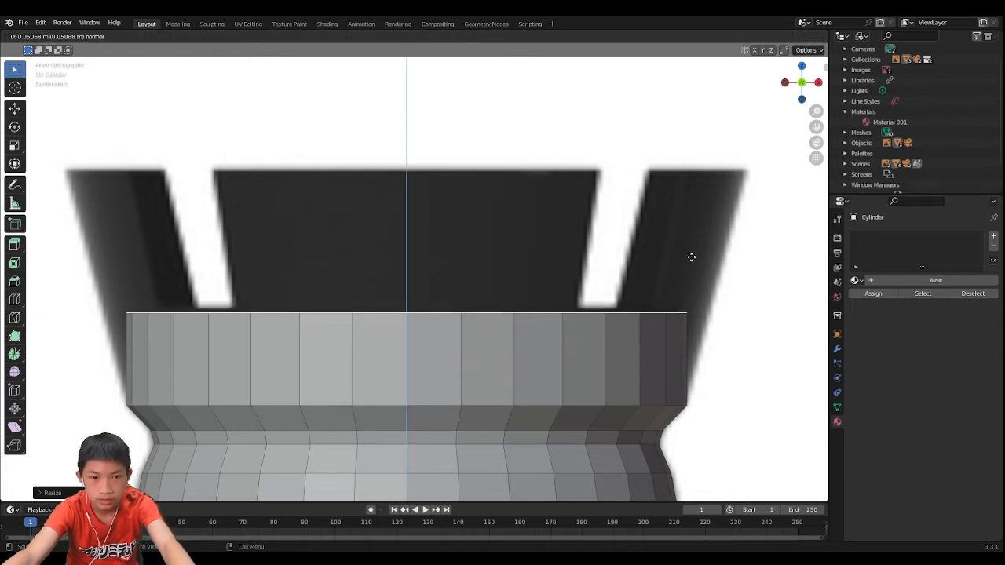
{"action": "left_click", "coordinate": [688, 253]}
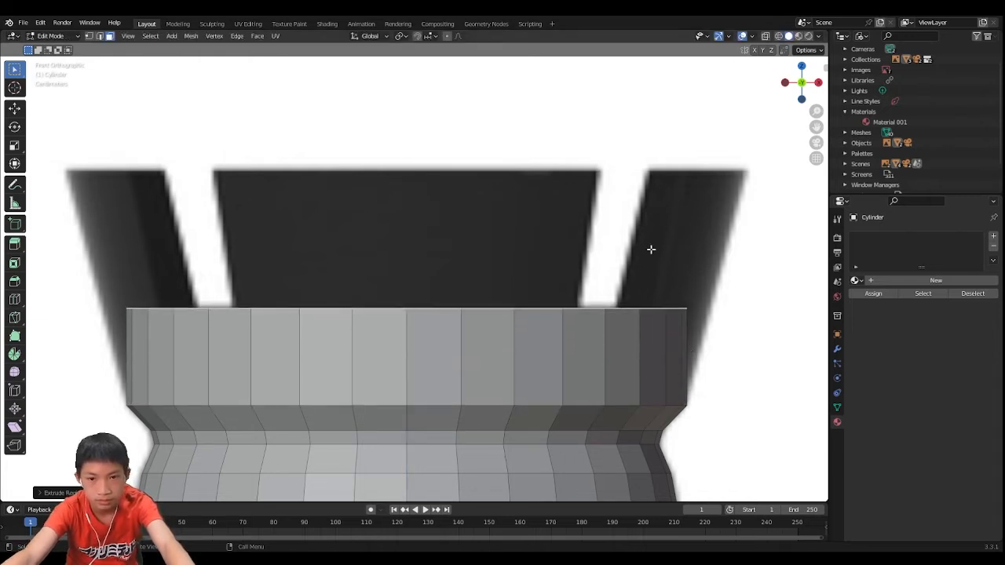
{"action": "key", "text": "s"}
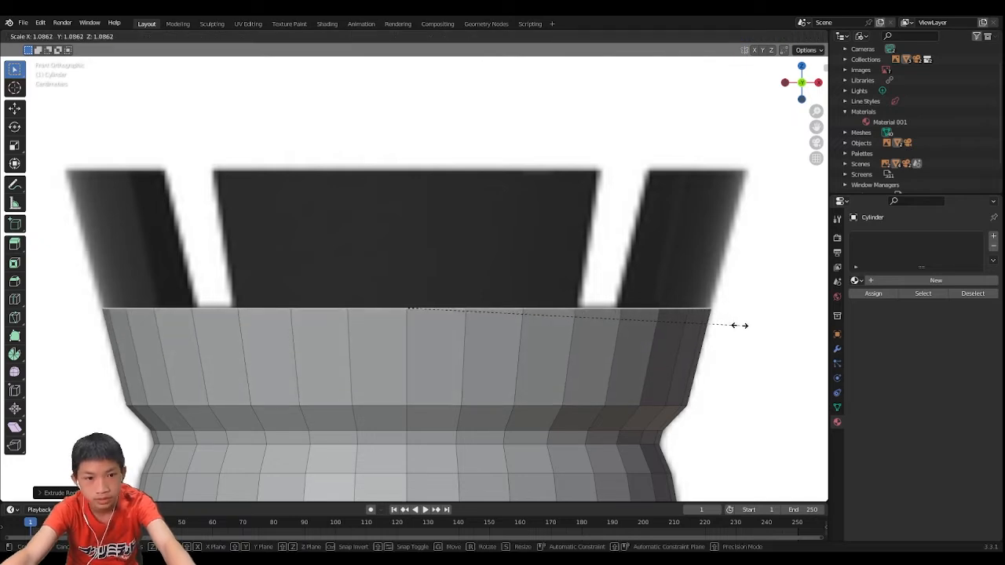
{"action": "left_click", "coordinate": [739, 326]}
- Inset the rook's top face to leave a narrow rim around its edge
{"action": "middle_click_drag", "start_coordinate": [698, 297], "coordinate": [625, 359]}
{"action": "scroll", "coordinate": [617, 351], "scroll_direction": "down", "scroll_amount": 4}
{"action": "scroll", "coordinate": [620, 359], "scroll_direction": "up", "scroll_amount": 2}
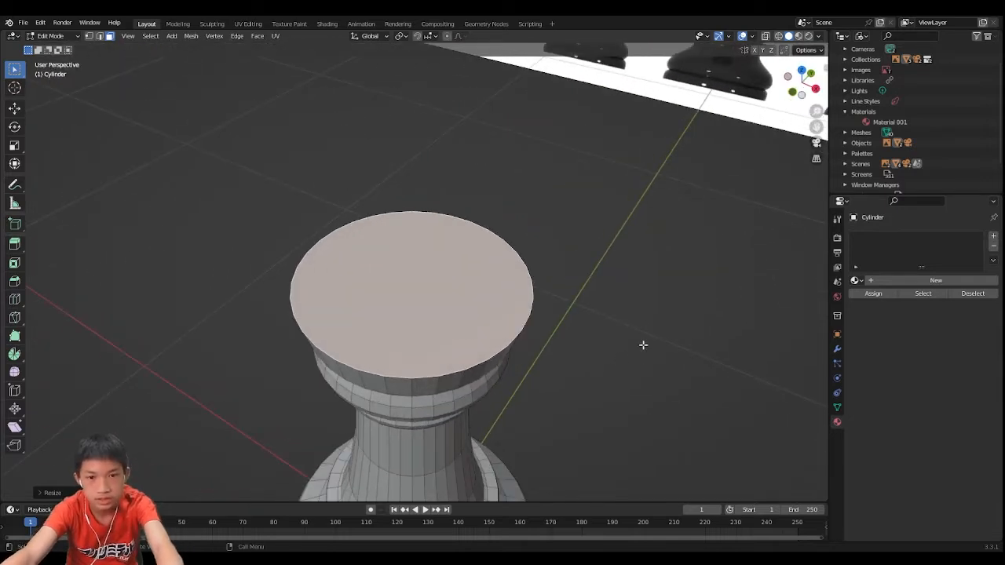
{"action": "scroll", "coordinate": [643, 344], "scroll_direction": "up", "scroll_amount": 1}
{"action": "key", "text": "i"}
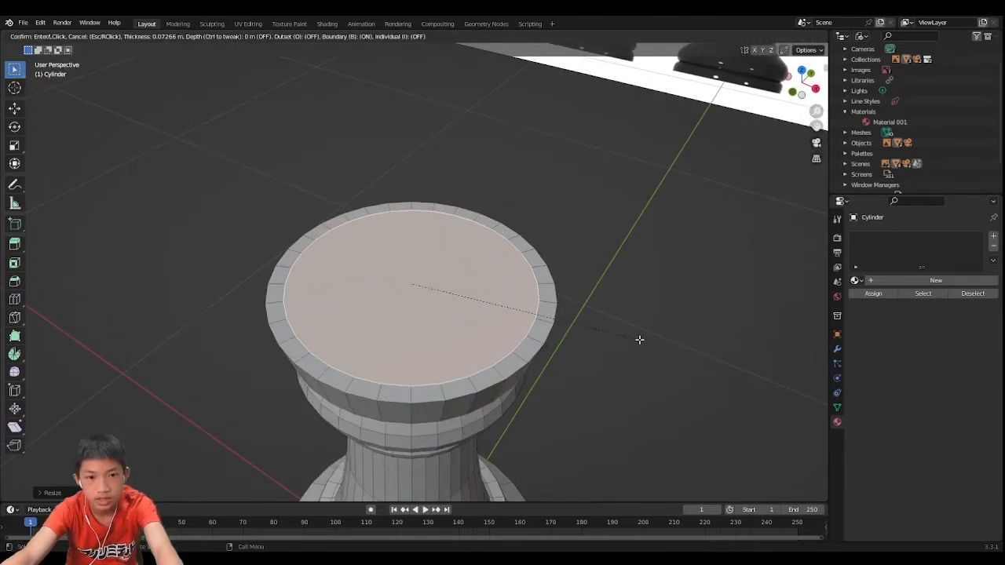
{"action": "left_click", "coordinate": [636, 342]}
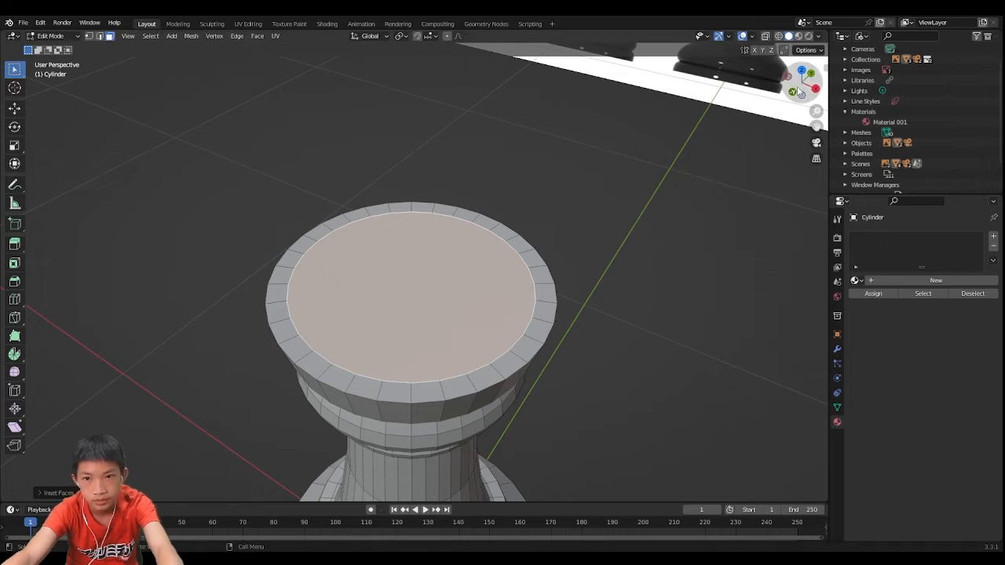
{"action": "left_click", "coordinate": [797, 86]}
{"action": "scroll", "coordinate": [571, 246], "scroll_direction": "up", "scroll_amount": 1}
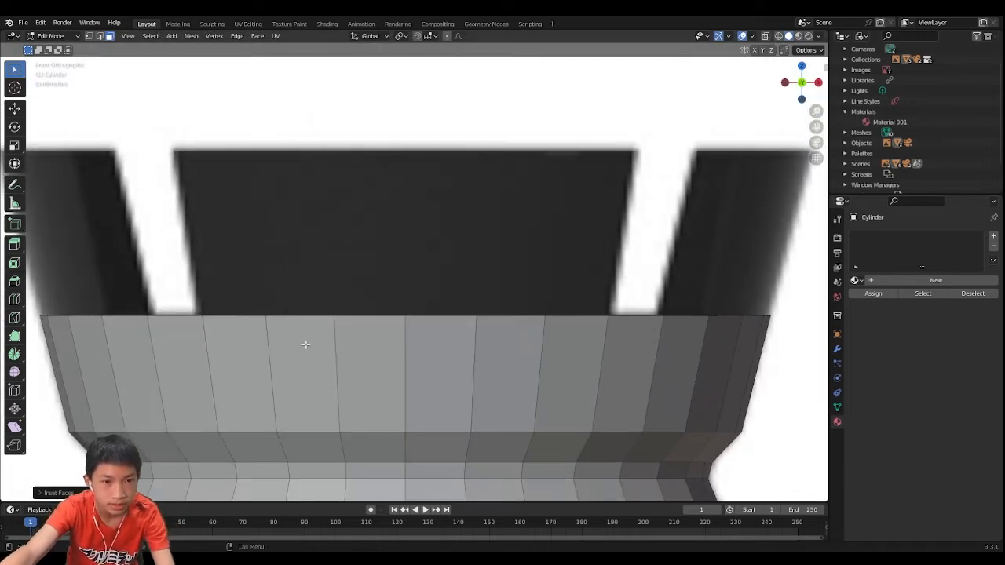
{"action": "scroll", "coordinate": [230, 319], "scroll_direction": "up", "scroll_amount": 1}
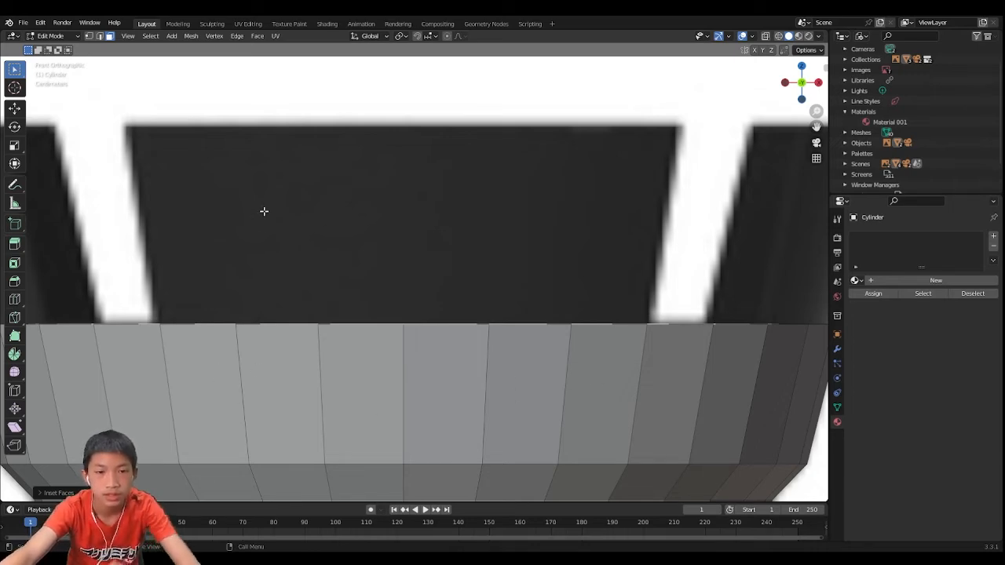
{"action": "middle_click_drag", "start_coordinate": [264, 211], "coordinate": [339, 425]}
{"action": "middle_click_drag", "start_coordinate": [370, 459], "coordinate": [341, 302]}
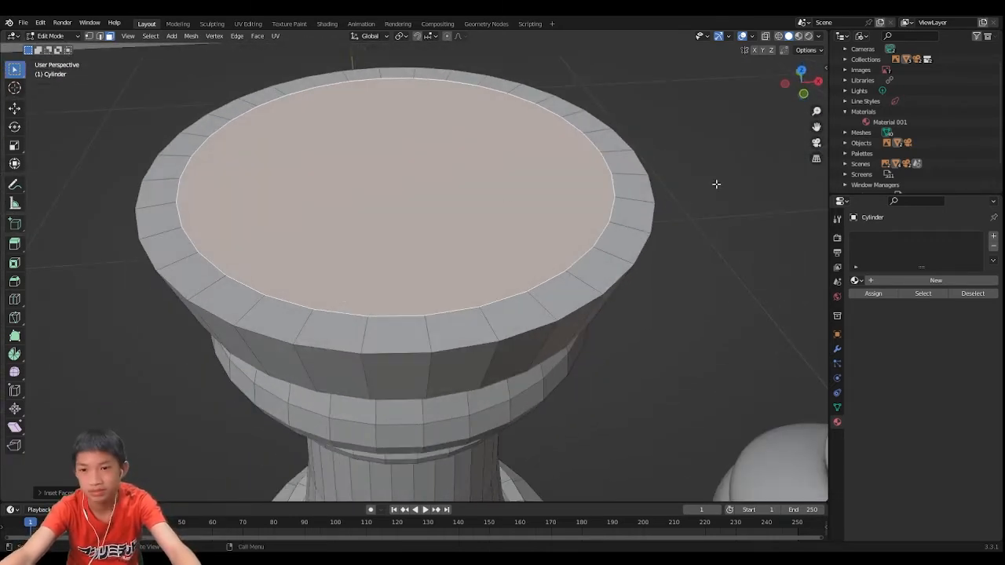
{"action": "left_click", "coordinate": [803, 95]}
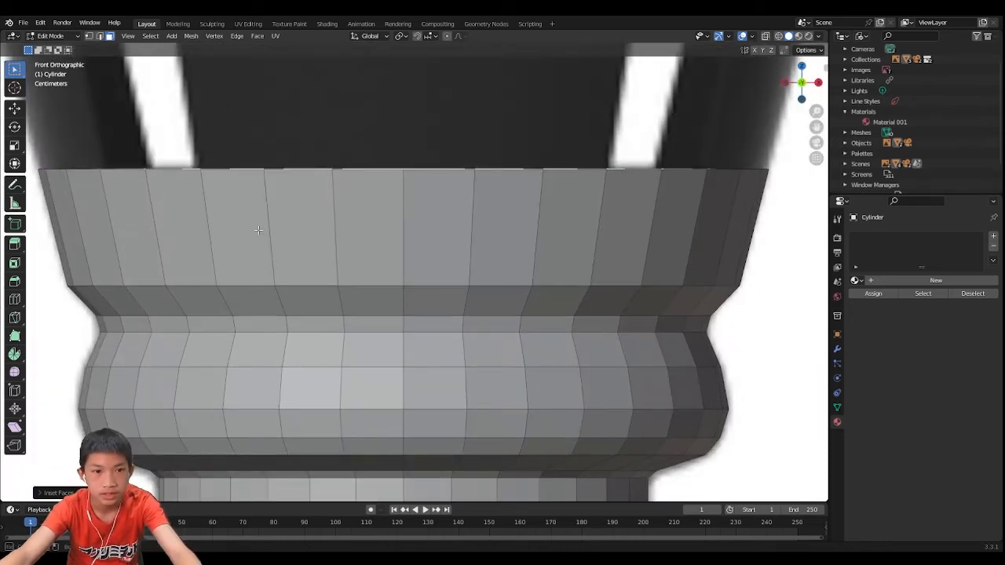
{"action": "left_click", "coordinate": [258, 230]}
{"action": "left_click", "coordinate": [288, 233], "text": "shift"}
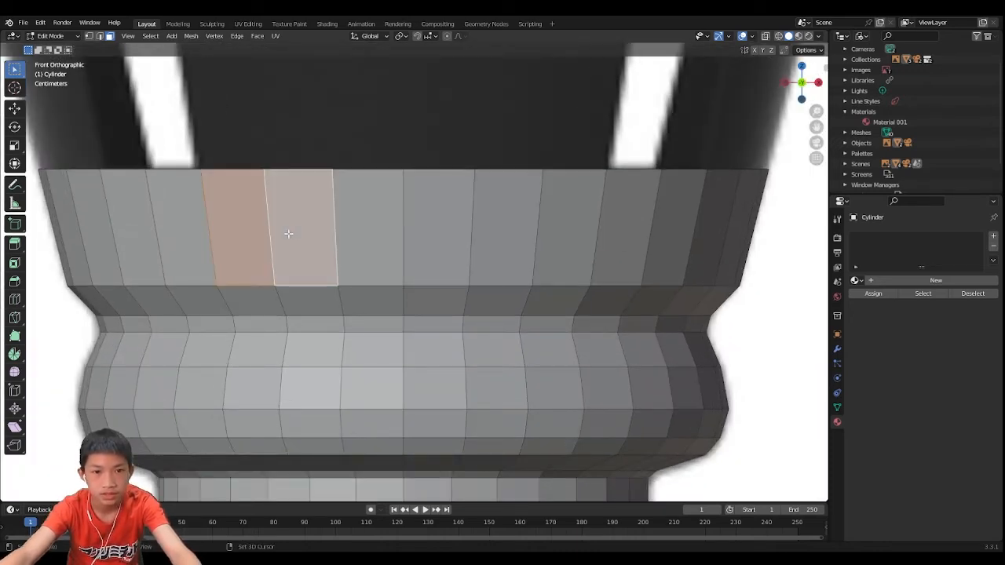
{"action": "left_click", "coordinate": [383, 246], "text": "shift"}
{"action": "left_click", "coordinate": [431, 231], "text": "shift"}
{"action": "left_click", "coordinate": [510, 236], "text": "shift"}
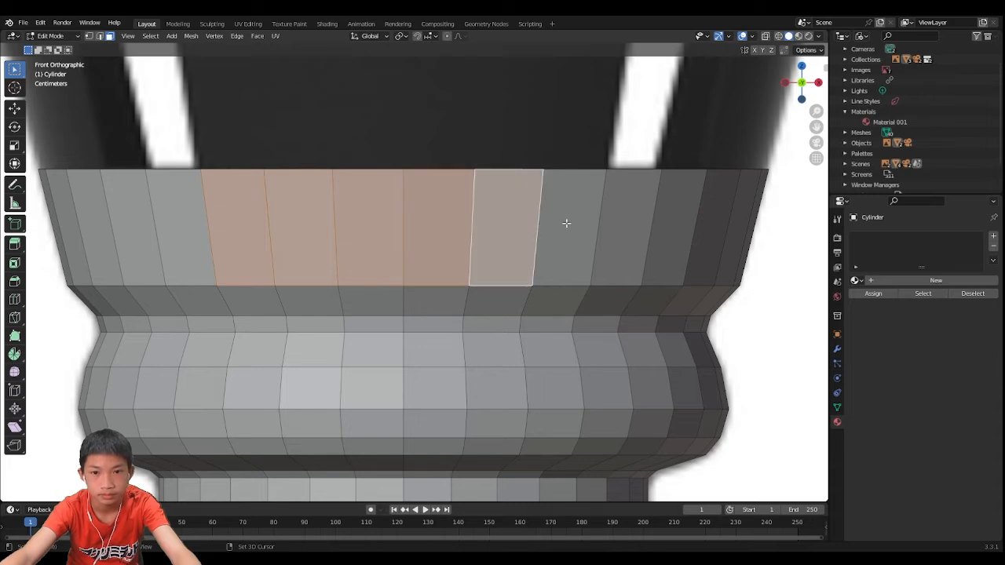
{"action": "left_click", "coordinate": [565, 224], "text": "shift"}
- Select the six adjacent faces on the front of the top rim that line up with the reference's central battlement
{"action": "middle_click_drag", "start_coordinate": [565, 224], "coordinate": [310, 225]}
{"action": "left_click", "coordinate": [186, 234]}
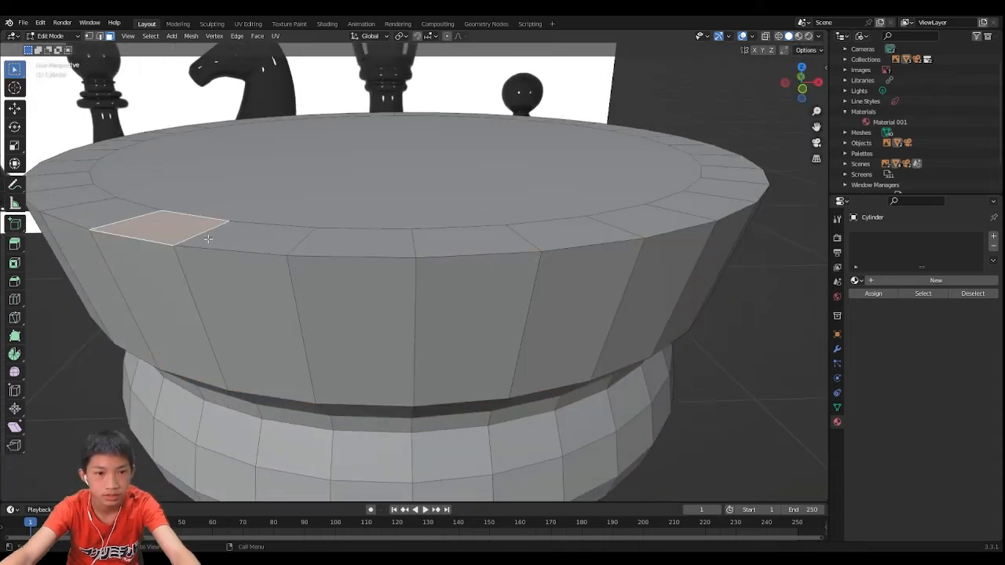
{"action": "left_click", "coordinate": [301, 244]}
{"action": "left_click", "coordinate": [165, 223], "text": "shift"}
{"action": "left_click", "coordinate": [340, 238], "text": "shift"}
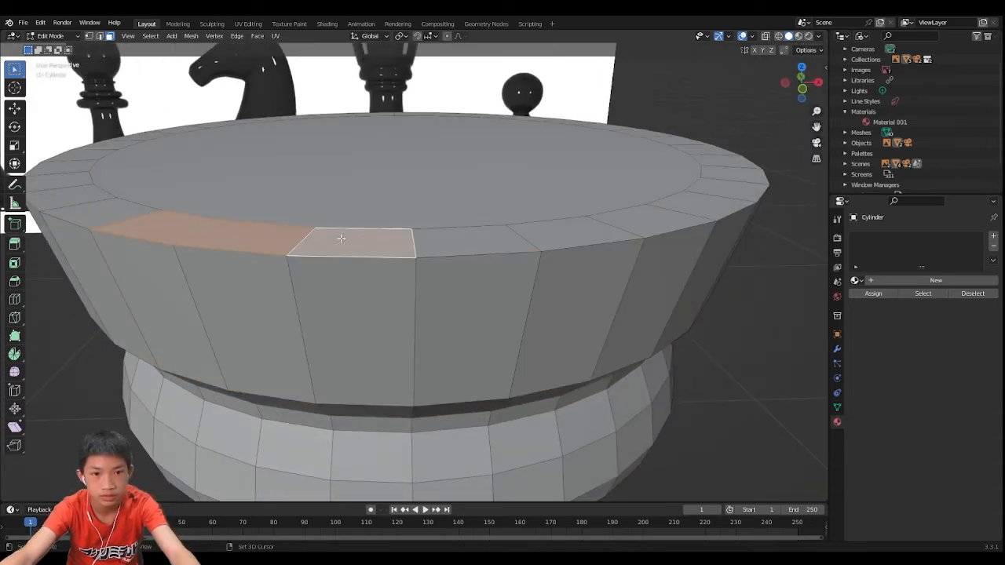
{"action": "left_click", "coordinate": [441, 237], "text": "shift"}
{"action": "left_click", "coordinate": [544, 222], "text": "shift"}
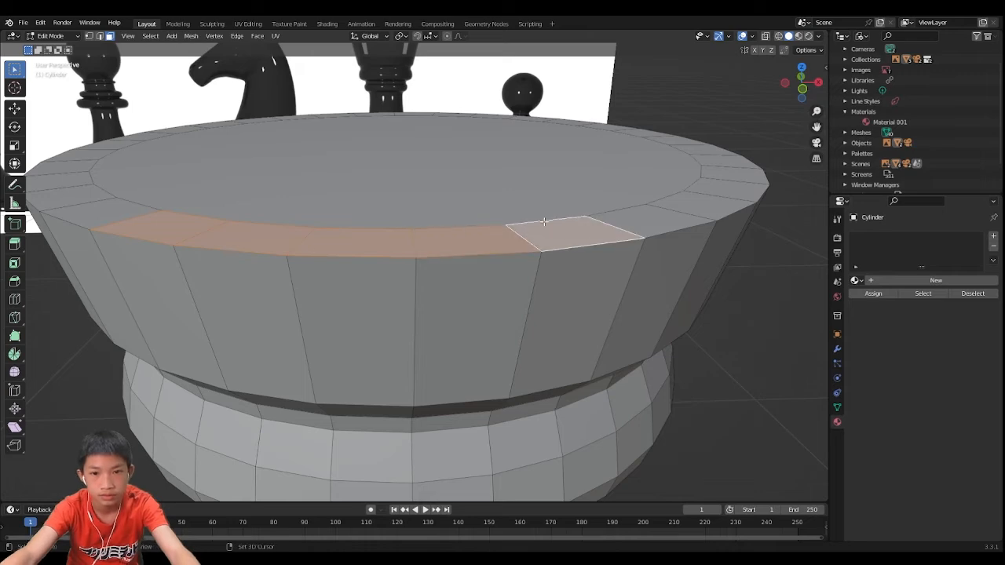
{"action": "left_click", "coordinate": [631, 210], "text": "shift"}
- Add the next six adjacent rim faces to the selection, leaving a one-face gap after the front group
{"action": "left_click", "coordinate": [805, 89]}
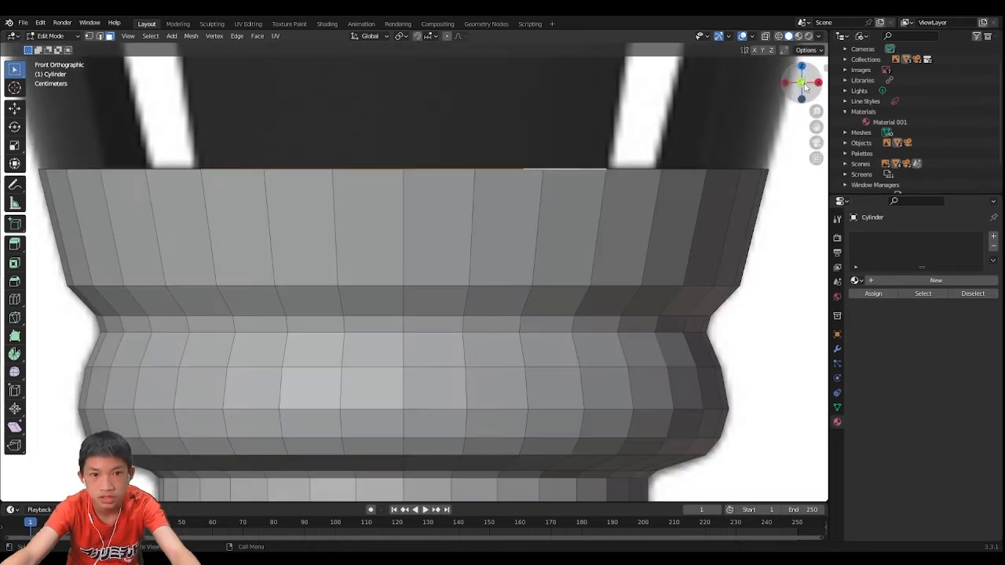
{"action": "scroll", "coordinate": [283, 156], "scroll_direction": "down", "scroll_amount": 2}
{"action": "middle_click_drag", "start_coordinate": [471, 108], "coordinate": [342, 311]}
{"action": "scroll", "coordinate": [479, 147], "scroll_direction": "down", "scroll_amount": 2}
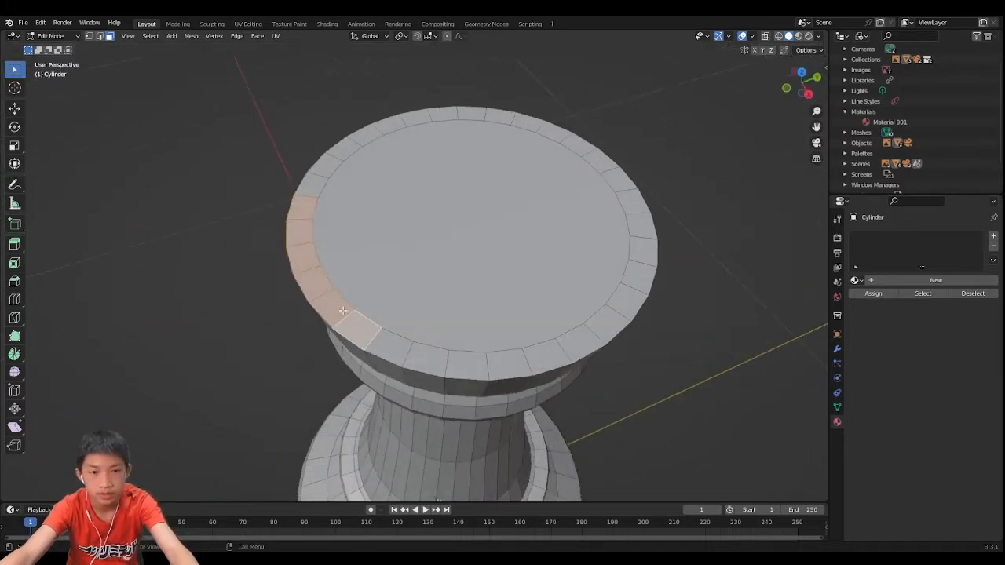
{"action": "left_click", "coordinate": [424, 358], "text": "shift"}
{"action": "left_click", "coordinate": [458, 355], "text": "shift"}
{"action": "left_click", "coordinate": [545, 351], "text": "shift"}
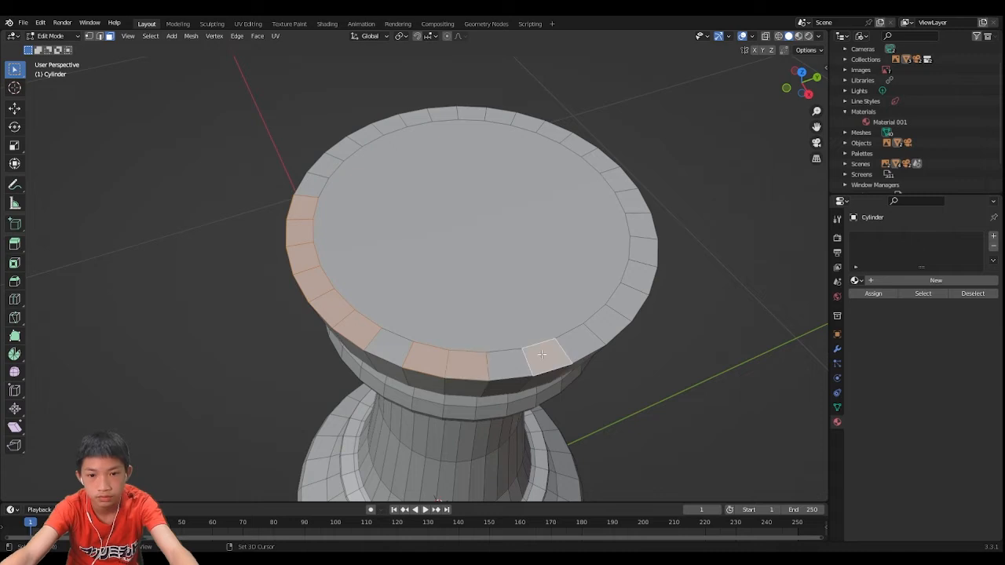
{"action": "left_click", "coordinate": [515, 368], "text": "shift"}
{"action": "left_click", "coordinate": [576, 347], "text": "shift"}
{"action": "left_click", "coordinate": [607, 322], "text": "shift"}
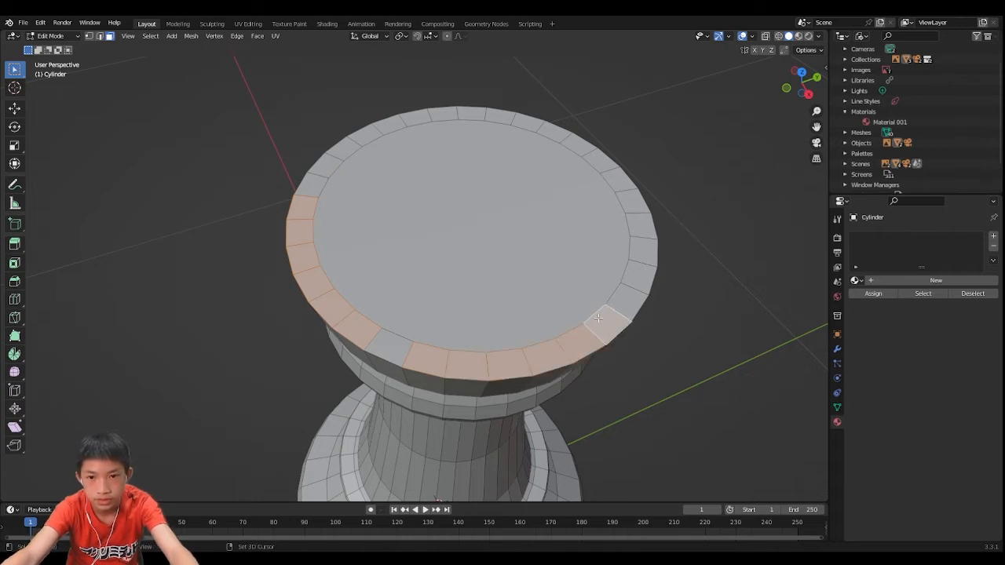
- Add the six adjacent rim faces on the back, opposite the front battlement group, to the selection
{"action": "middle_click_drag", "start_coordinate": [598, 318], "coordinate": [372, 383]}
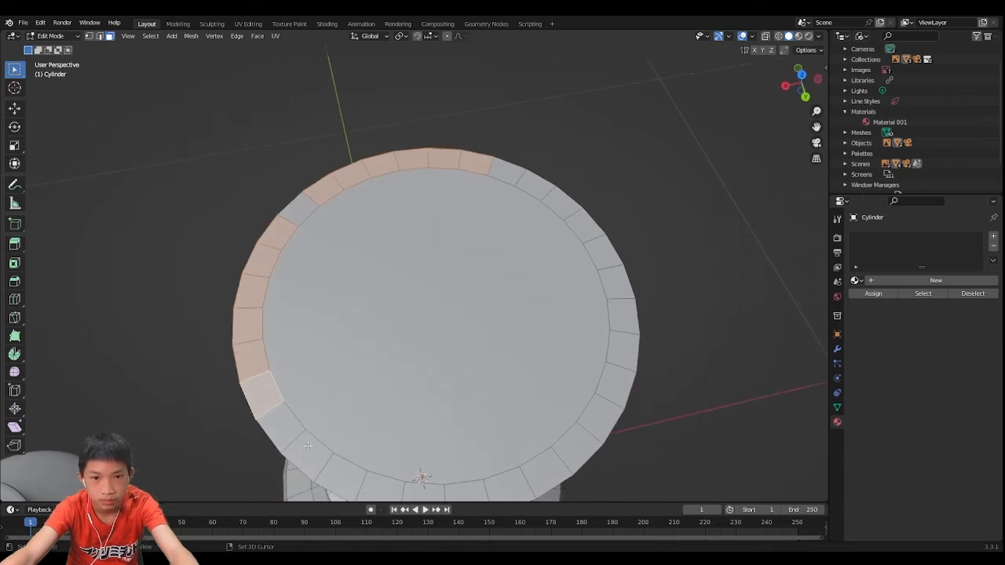
{"action": "middle_click_drag", "start_coordinate": [308, 446], "coordinate": [369, 377]}
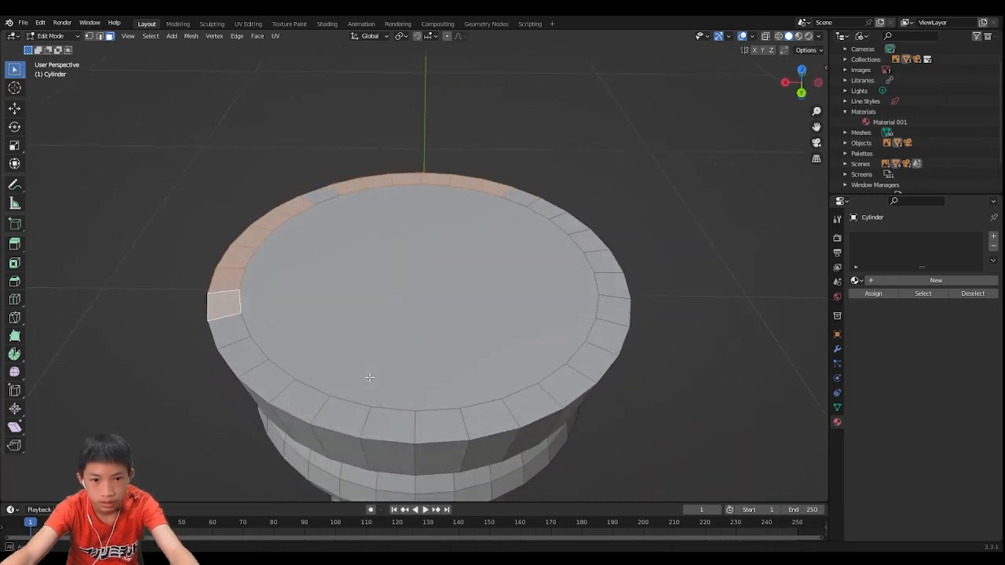
{"action": "left_click", "coordinate": [394, 432], "text": "shift"}
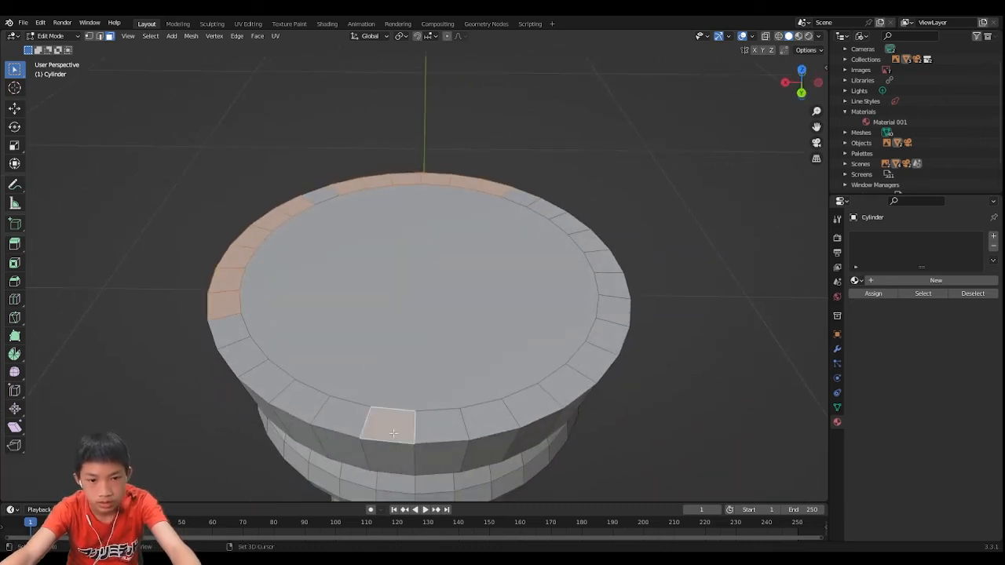
{"action": "left_click", "coordinate": [341, 415], "text": "shift"}
{"action": "left_click", "coordinate": [318, 412], "text": "shift"}
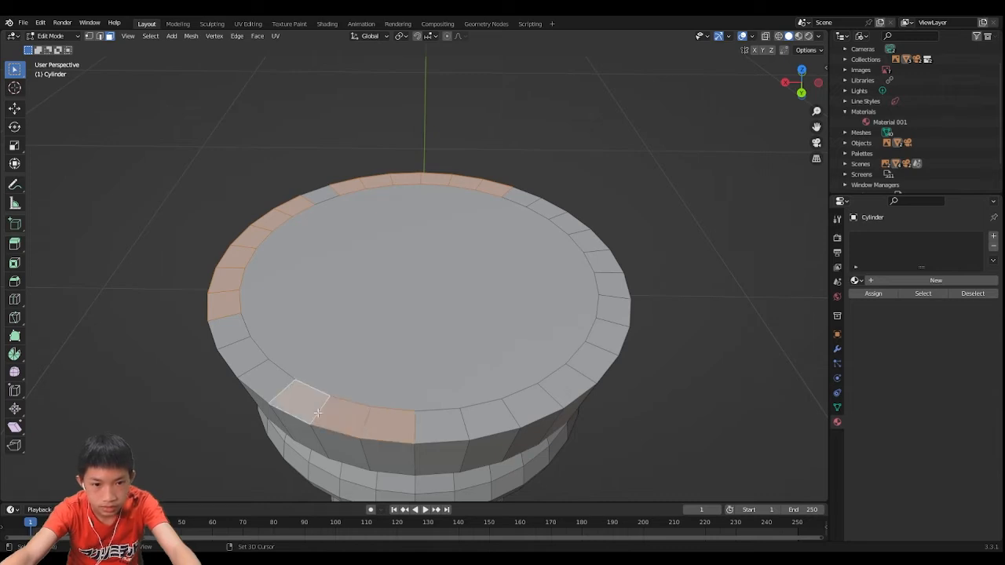
{"action": "left_click", "coordinate": [450, 423], "text": "shift"}
{"action": "left_click", "coordinate": [484, 418], "text": "shift"}
{"action": "left_click", "coordinate": [512, 406], "text": "shift"}
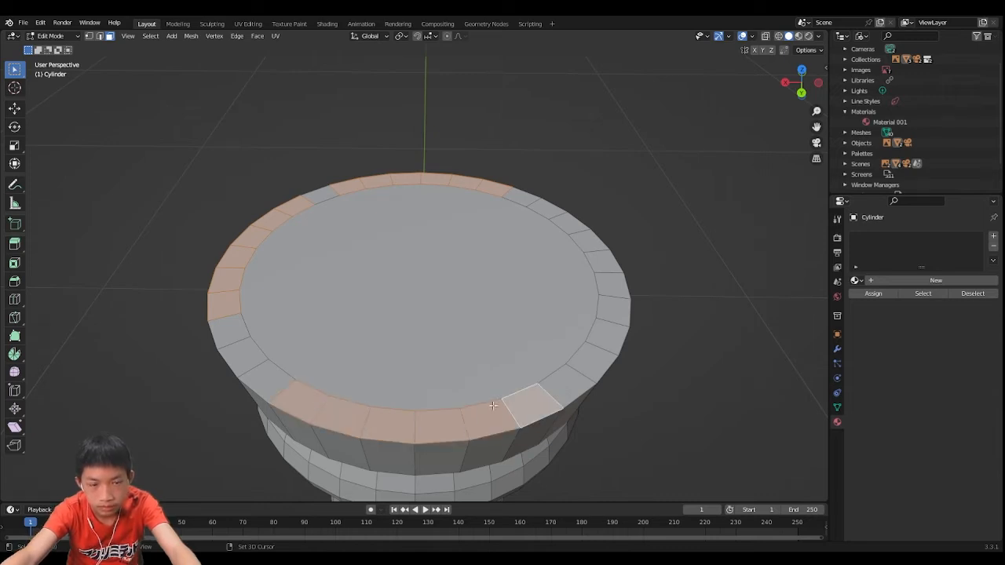
- Shift the selected side group one face toward the back, leaving a two-face gap on each side of it
{"action": "middle_click_drag", "start_coordinate": [511, 407], "coordinate": [400, 418]}
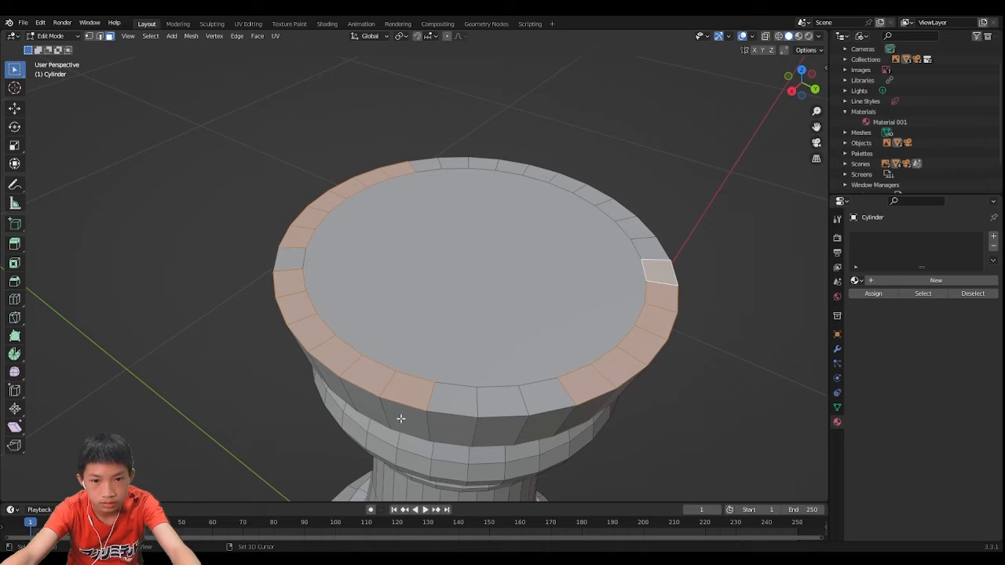
{"action": "left_click", "coordinate": [456, 401], "text": "shift"}
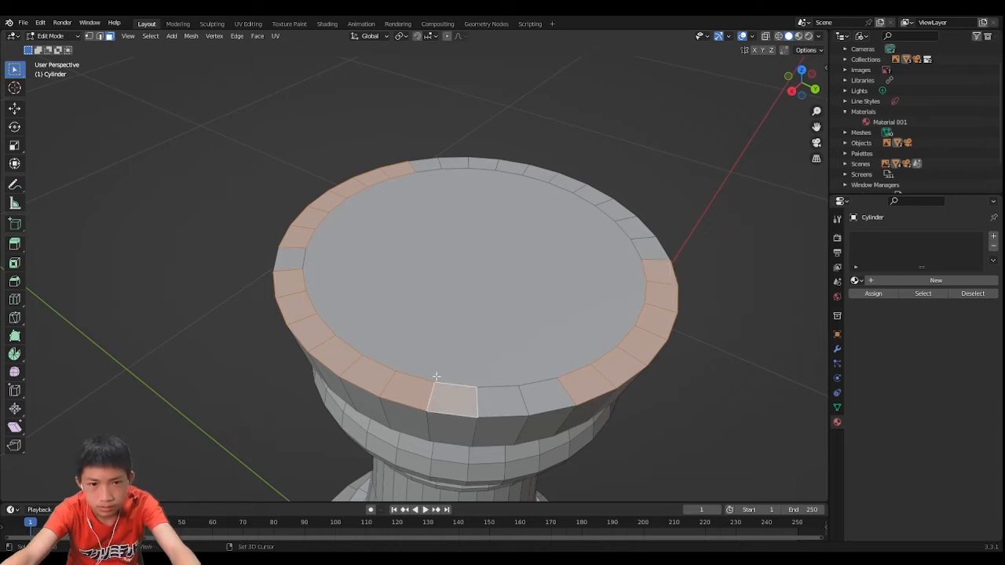
{"action": "left_click", "coordinate": [305, 294], "text": "shift"}
- Add six adjacent faces on the remaining side of the rim to the selection, with two-face gaps at both ends
{"action": "middle_click_drag", "start_coordinate": [454, 353], "coordinate": [238, 370]}
{"action": "left_click", "coordinate": [236, 369], "text": "shift"}
{"action": "left_click", "coordinate": [267, 381], "text": "shift"}
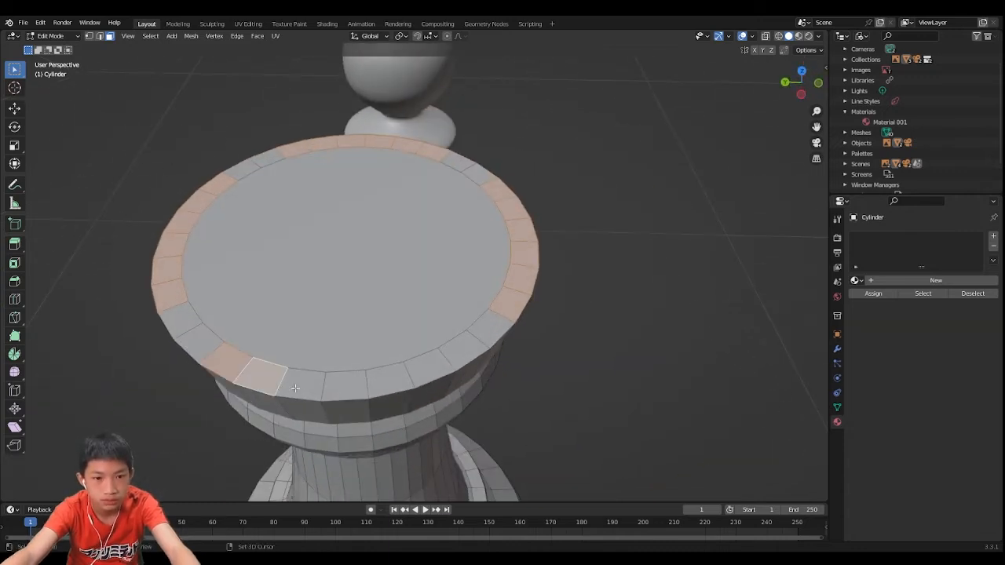
{"action": "left_click", "coordinate": [297, 388], "text": "shift"}
{"action": "left_click", "coordinate": [338, 385], "text": "shift"}
{"action": "left_click", "coordinate": [384, 380], "text": "shift"}
{"action": "left_click", "coordinate": [425, 367], "text": "shift"}
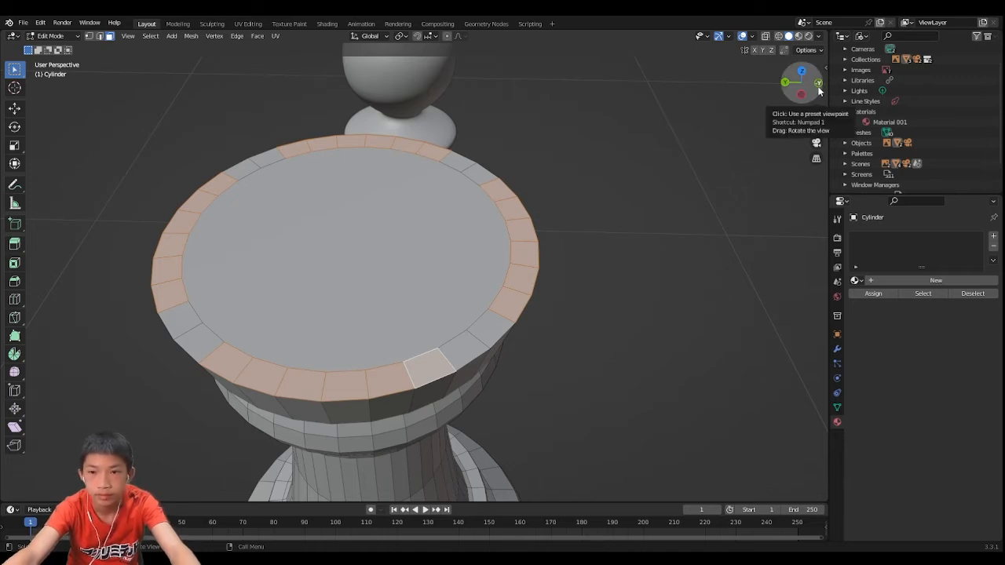
- Extrude the four selected face groups up about 0.076 m to the top of the reference's battlements in front view
{"action": "key", "text": "KP_1"}
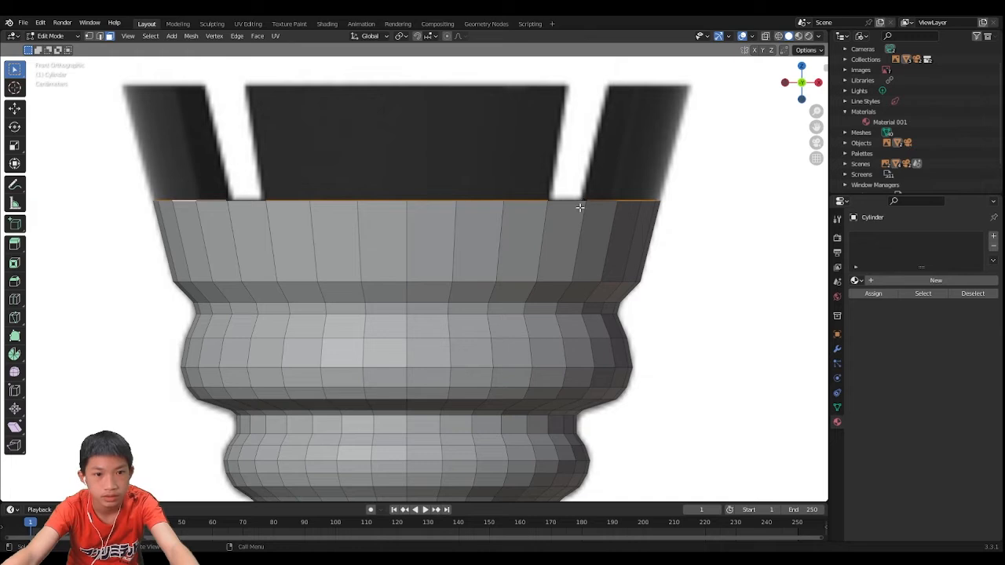
{"action": "scroll", "coordinate": [579, 208], "scroll_direction": "up", "scroll_amount": 1}
{"action": "scroll", "coordinate": [577, 212], "scroll_direction": "down", "scroll_amount": 3}
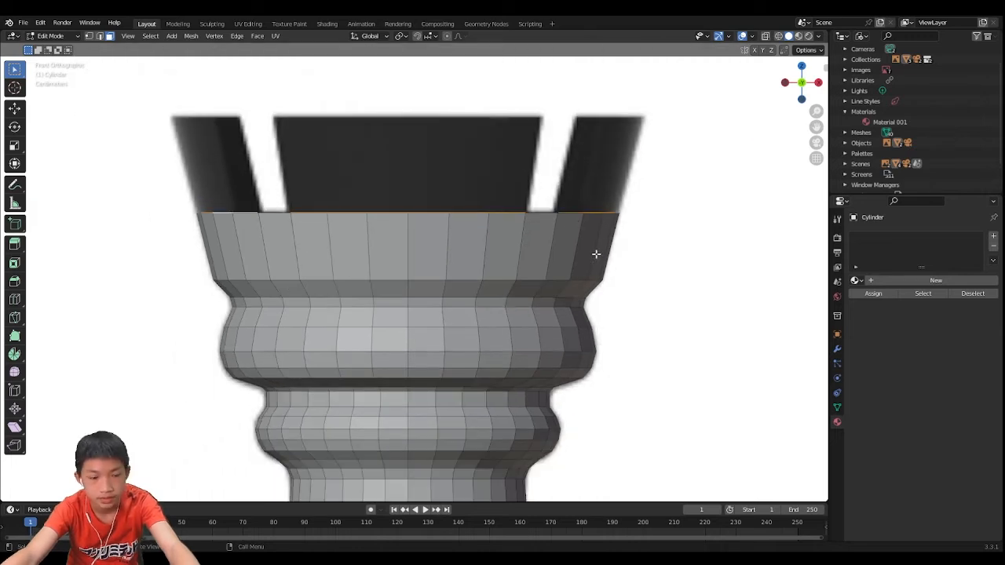
{"action": "key", "text": "KP_5"}
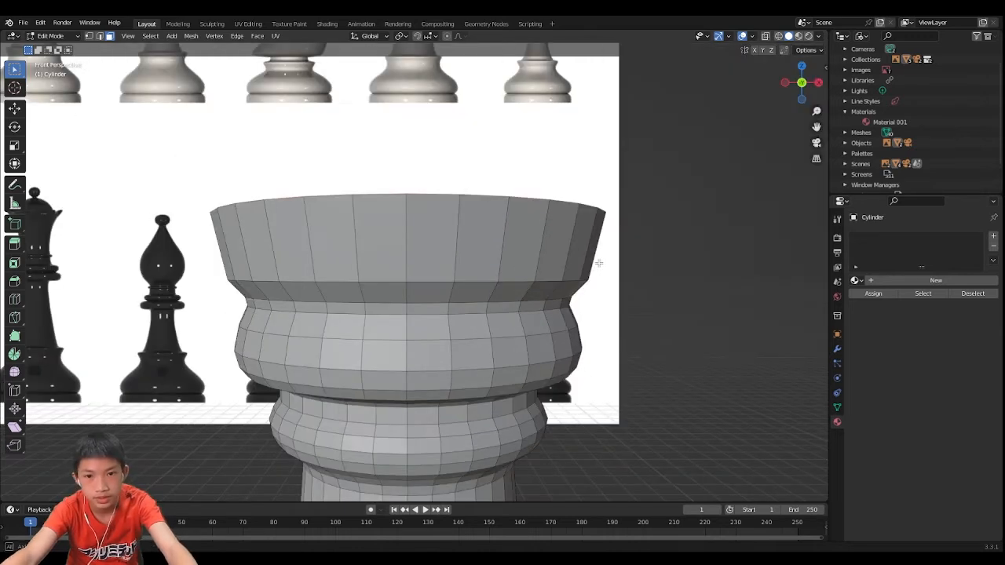
{"action": "left_click", "coordinate": [807, 85]}
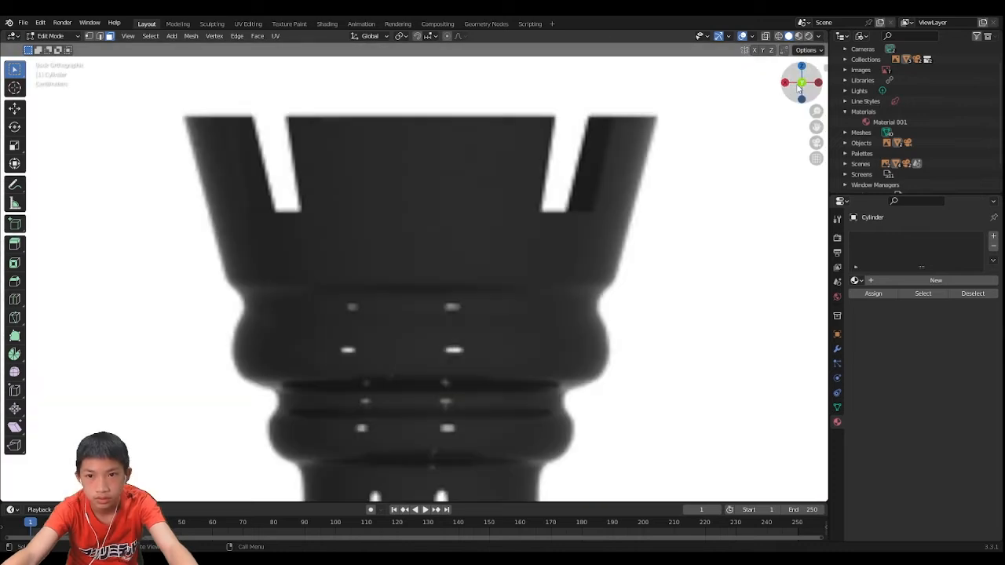
{"action": "key", "text": "e"}
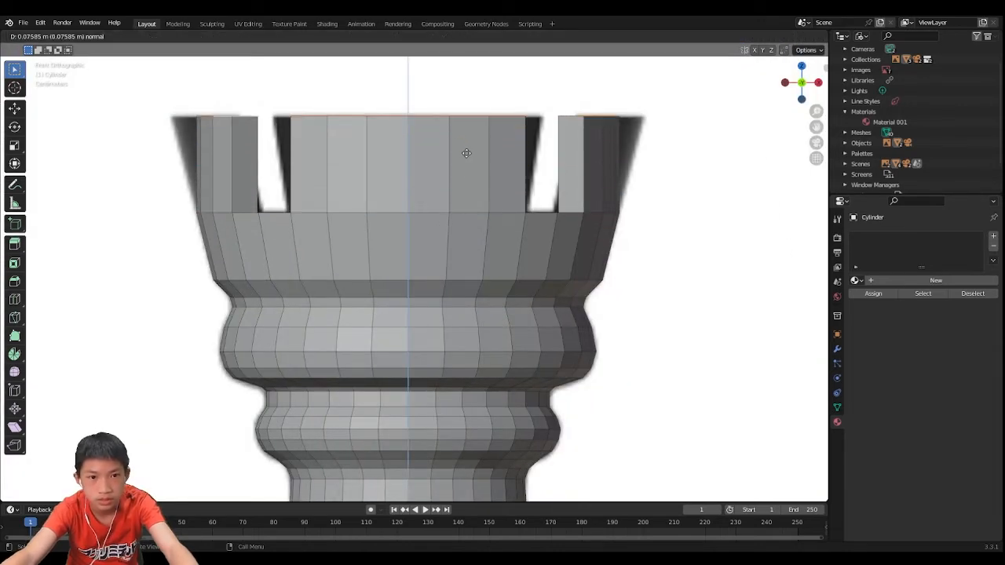
{"action": "left_click", "coordinate": [466, 154]}
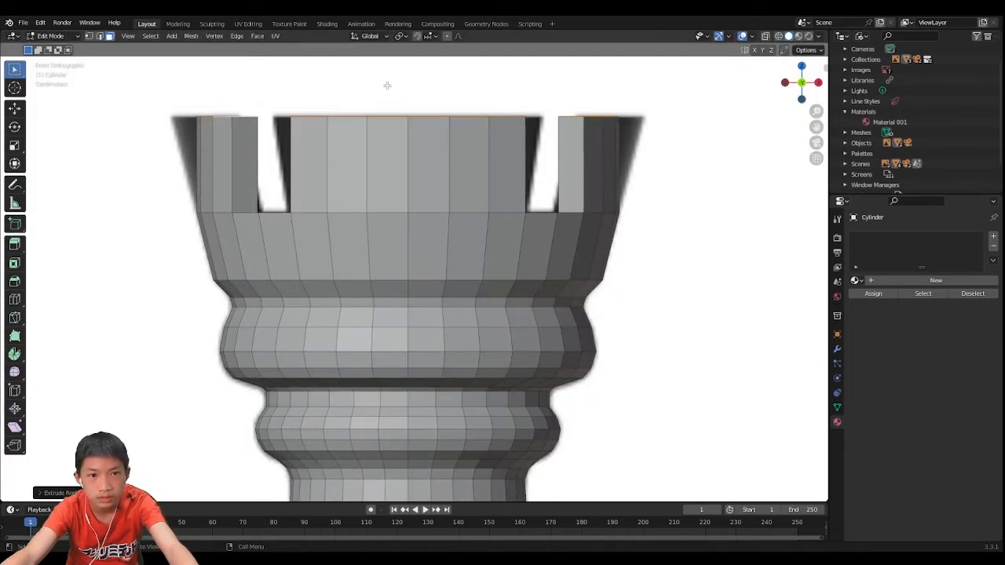
- Scale the battlement tops out to about 1.124 to match the reference's flared outline
{"action": "key", "text": "s"}
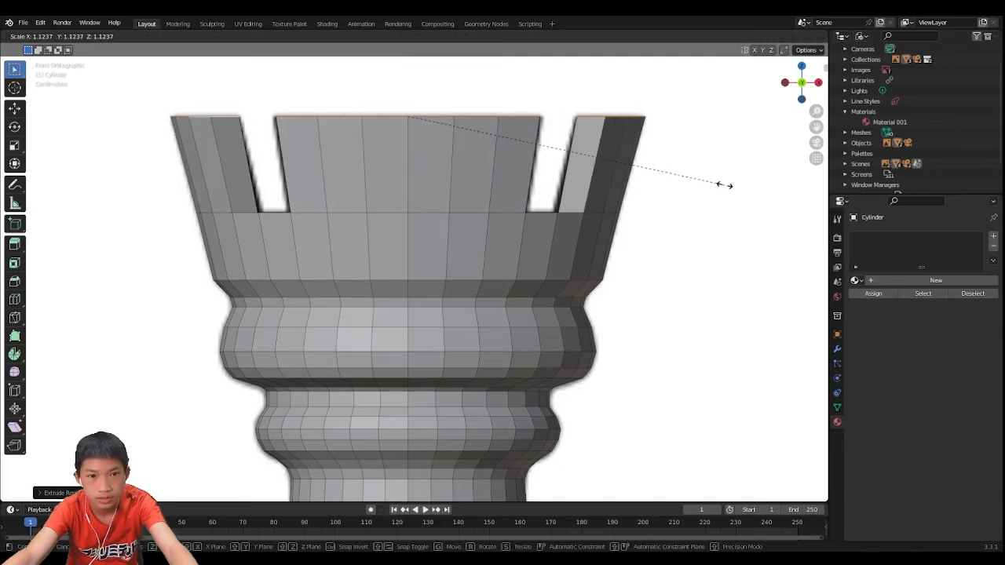
{"action": "left_click", "coordinate": [724, 185]}
{"action": "middle_click_drag", "start_coordinate": [688, 178], "coordinate": [469, 101]}
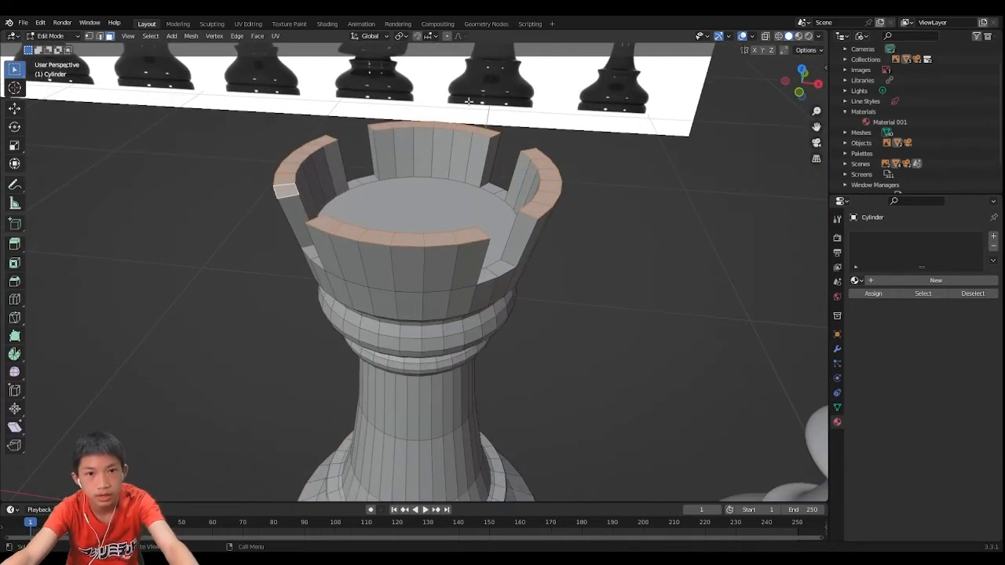
- Change the transform pivot point and scale the selected battlement tops by about 1.067
{"action": "left_click", "coordinate": [406, 37]}
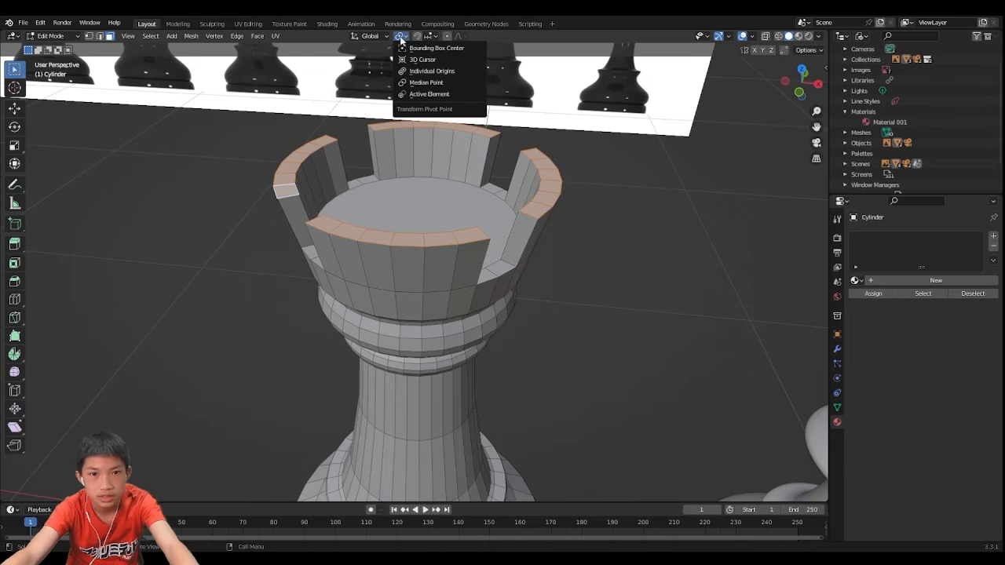
{"action": "left_click", "coordinate": [430, 71]}
{"action": "left_click", "coordinate": [402, 36]}
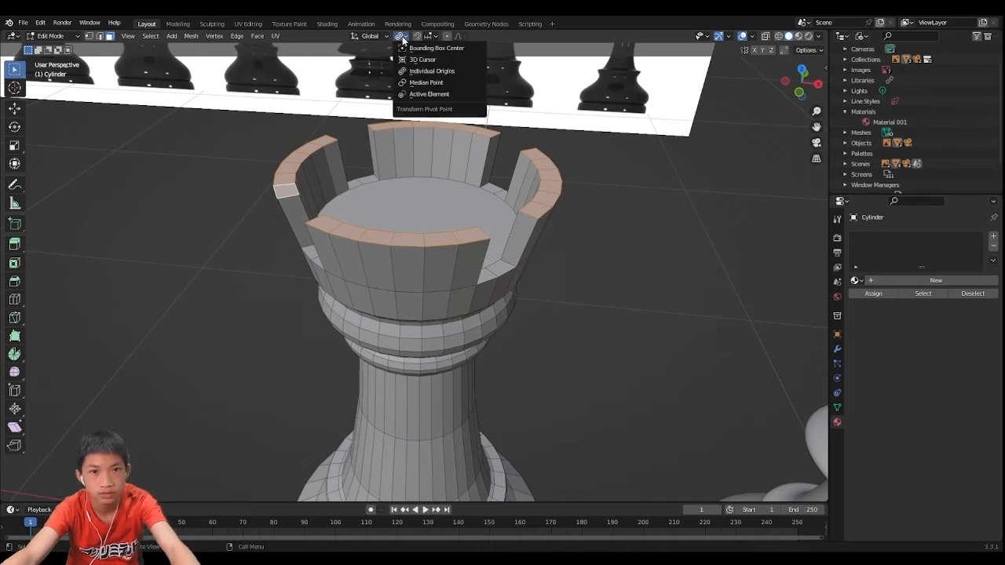
{"action": "left_click", "coordinate": [424, 59]}
{"action": "key", "text": "s"}
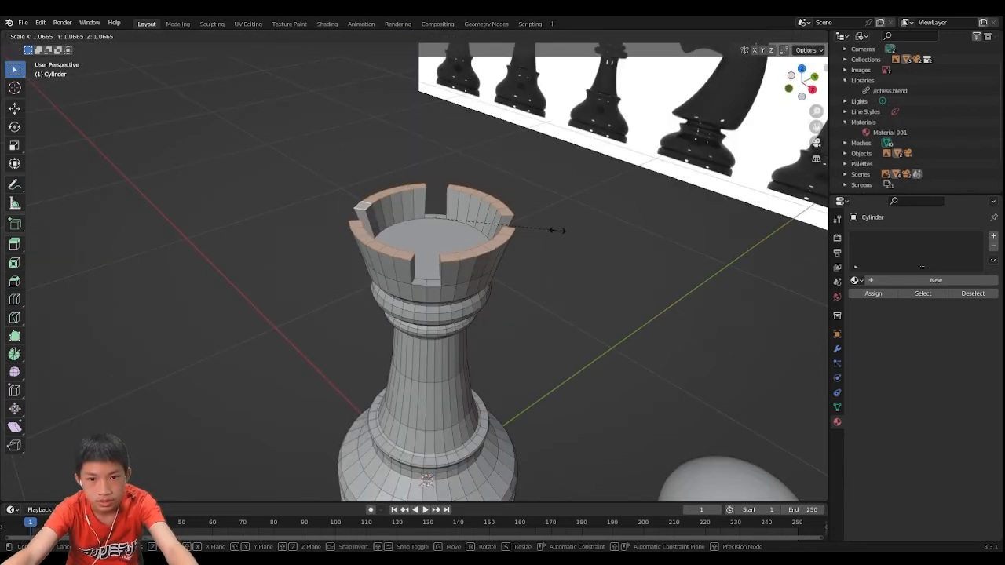
{"action": "left_click", "coordinate": [557, 231]}
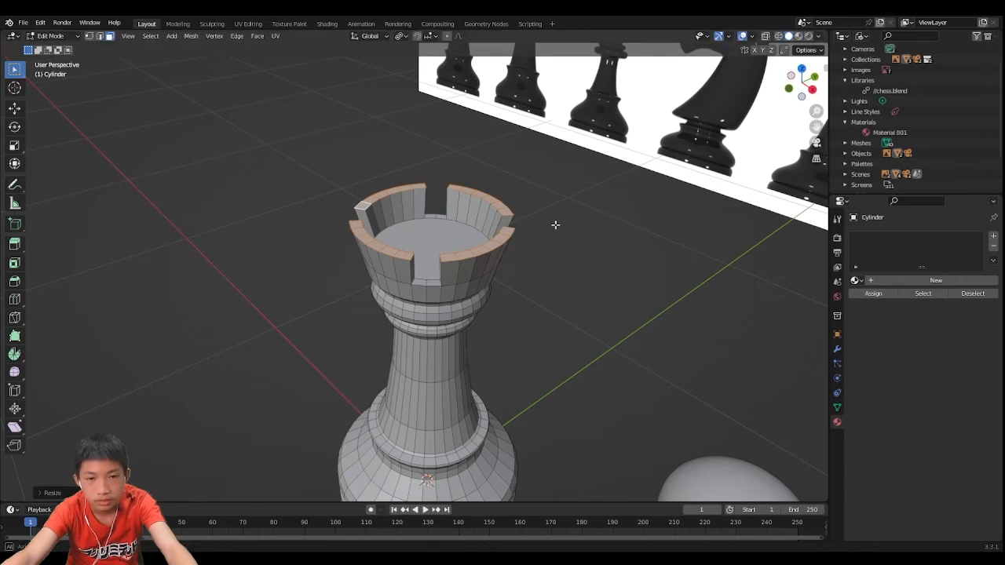
- Return to Object Mode and add a Subdivision Surface modifier to the rook
{"action": "key", "text": "Tab"}
{"action": "middle_click_drag", "start_coordinate": [556, 225], "coordinate": [417, 231]}
{"action": "scroll", "coordinate": [400, 246], "scroll_direction": "up", "scroll_amount": 3}
{"action": "key", "text": "Tab"}
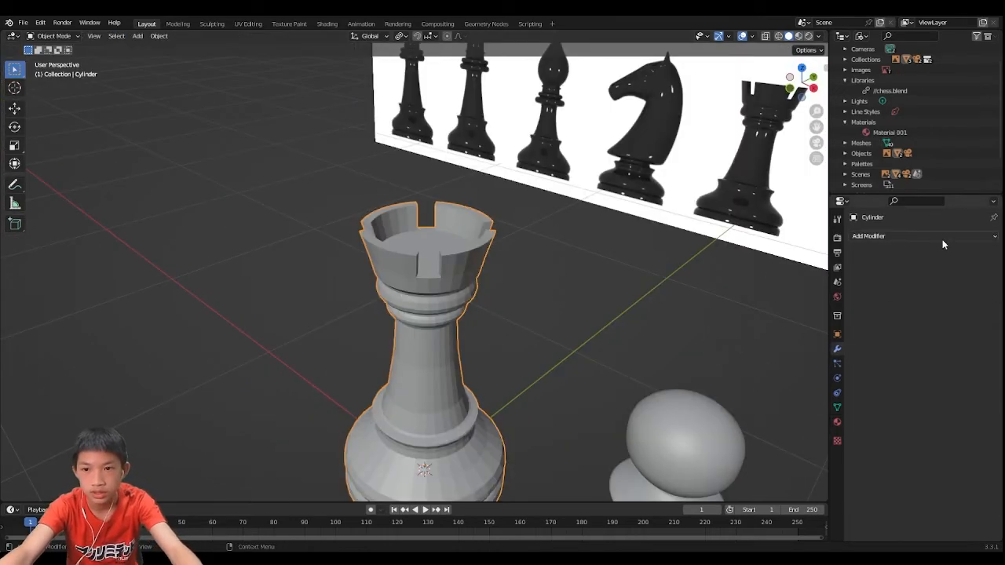
{"action": "left_click", "coordinate": [923, 235]}
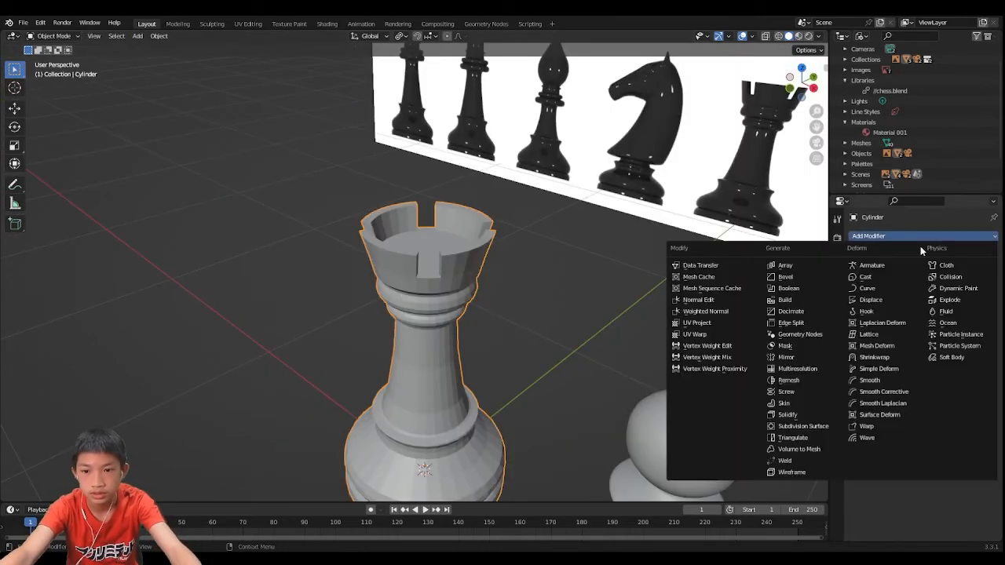
{"action": "left_click", "coordinate": [802, 425]}
- In Edit Mode, add two loop cuts to one battlement, one near its base and one near its top edge
{"action": "scroll", "coordinate": [684, 362], "scroll_direction": "up", "scroll_amount": 4}
{"action": "key", "text": "Tab"}
{"action": "key", "text": "ctrl+r"}
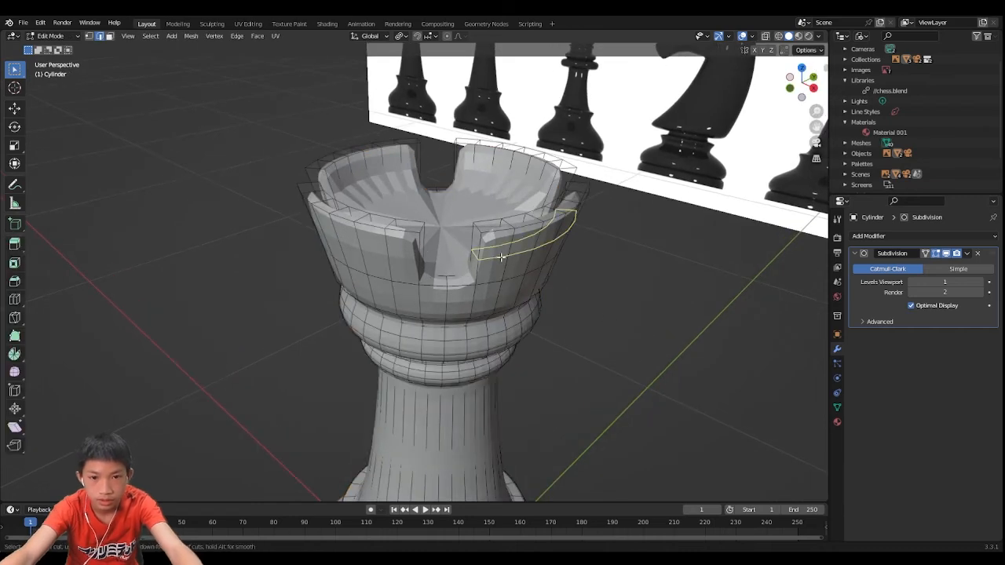
{"action": "left_click", "coordinate": [487, 270]}
{"action": "right_click", "coordinate": [486, 269]}
{"action": "key", "text": "ctrl+r"}
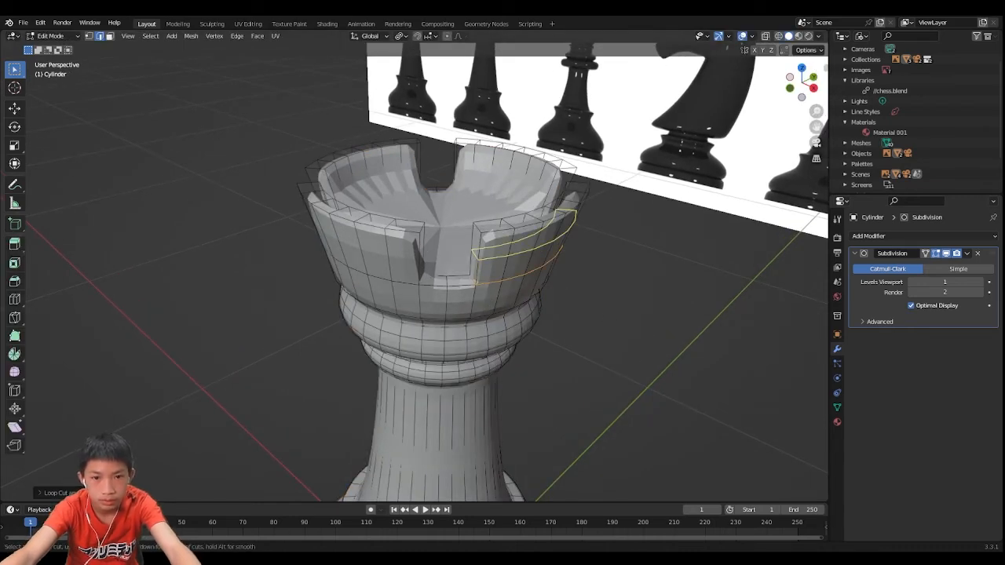
{"action": "left_click", "coordinate": [492, 258]}
{"action": "left_click", "coordinate": [514, 164]}
- Add loop cuts near the base and top edge of the adjacent battlement across the near notch
{"action": "middle_click_drag", "start_coordinate": [505, 196], "coordinate": [369, 245]}
{"action": "key", "text": "ctrl+r"}
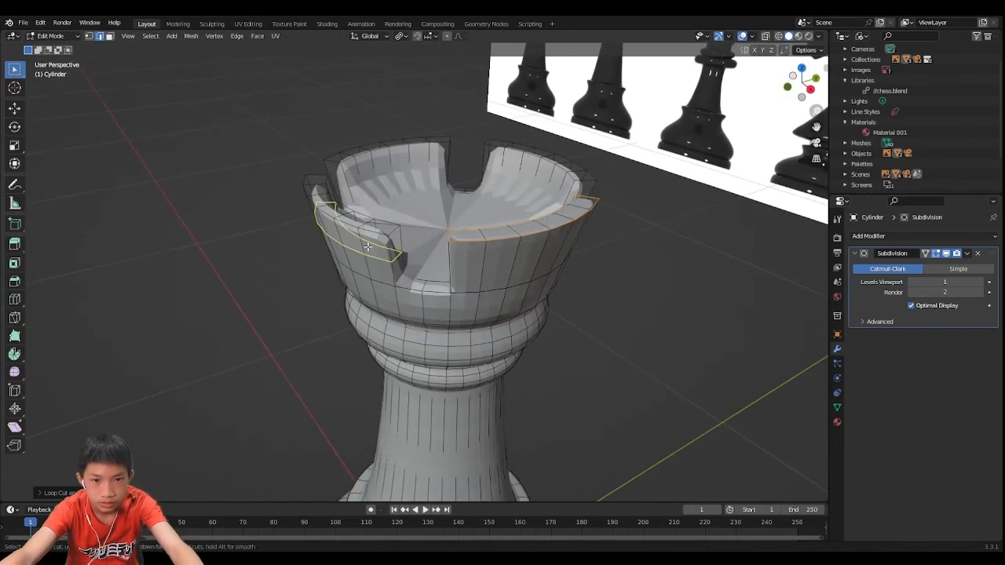
{"action": "left_click", "coordinate": [391, 246]}
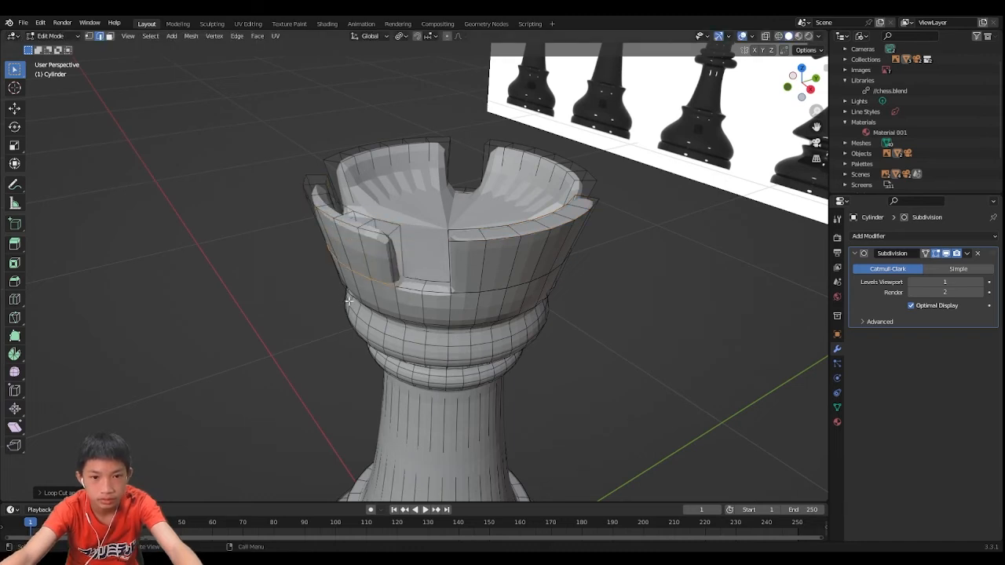
{"action": "left_click", "coordinate": [390, 246]}
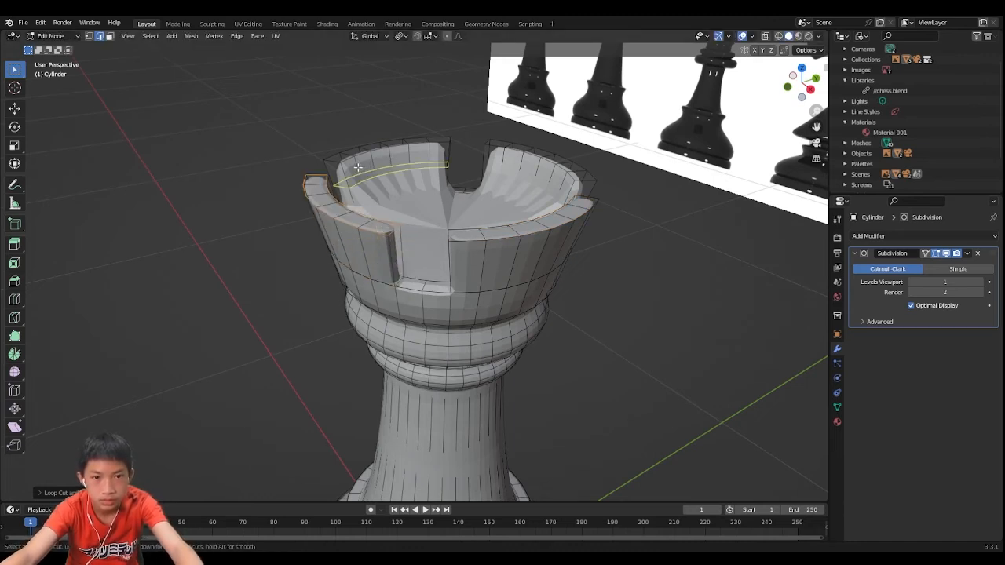
{"action": "left_click", "coordinate": [377, 276]}
- Add supporting loop cuts to the third battlement, sliding the upper one close to its top edge
{"action": "key", "text": "ctrl+r"}
{"action": "left_click", "coordinate": [364, 179]}
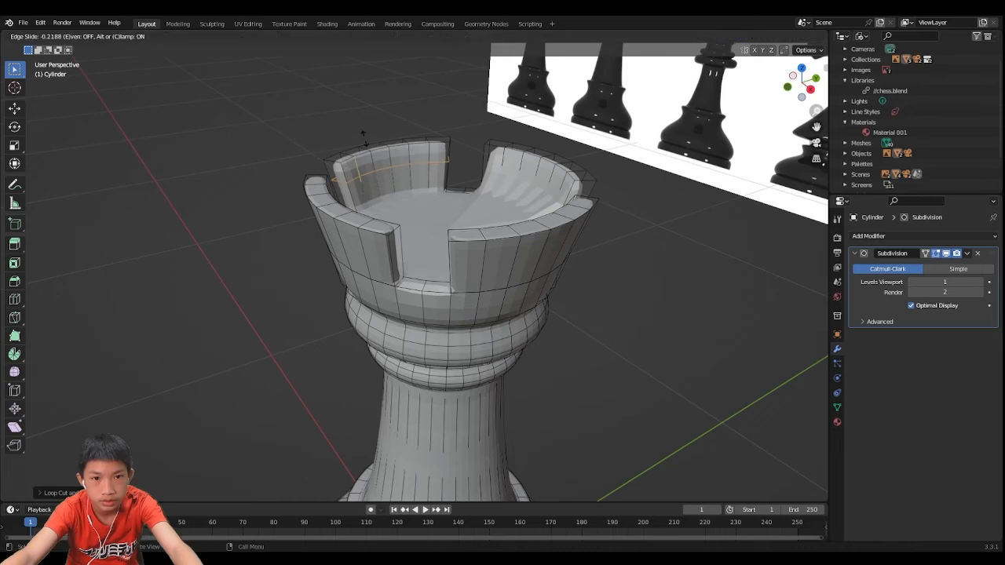
{"action": "left_click", "coordinate": [397, 120]}
- Add two loop cuts to the fourth battlement, sliding one down to its base and the other up to its top edge
{"action": "key", "text": "ctrl+r"}
{"action": "left_click", "coordinate": [485, 170]}
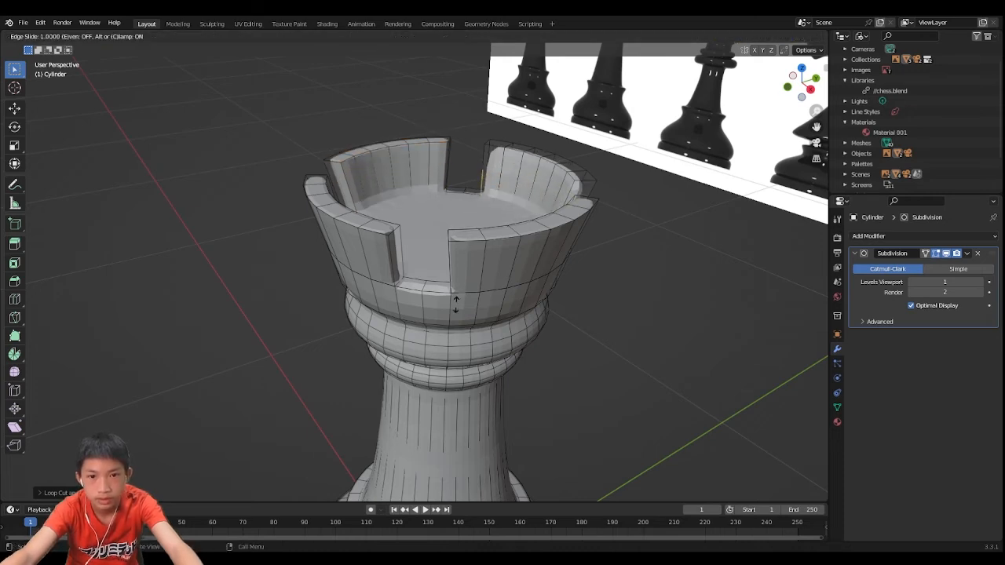
{"action": "left_click", "coordinate": [457, 300]}
{"action": "key", "text": "ctrl+r"}
{"action": "left_click", "coordinate": [495, 186]}
{"action": "left_click", "coordinate": [517, 102]}
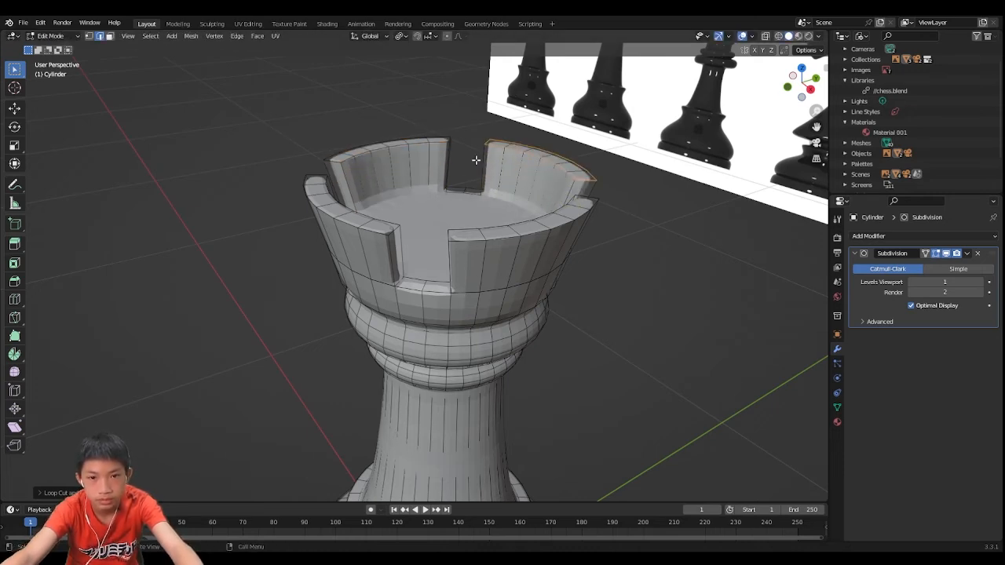
- Add two loop cuts running around the battlements and notches, one slid to the outer edge and one to the inner edge
{"action": "middle_click_drag", "start_coordinate": [476, 161], "coordinate": [330, 227]}
{"action": "key", "text": "ctrl+r"}
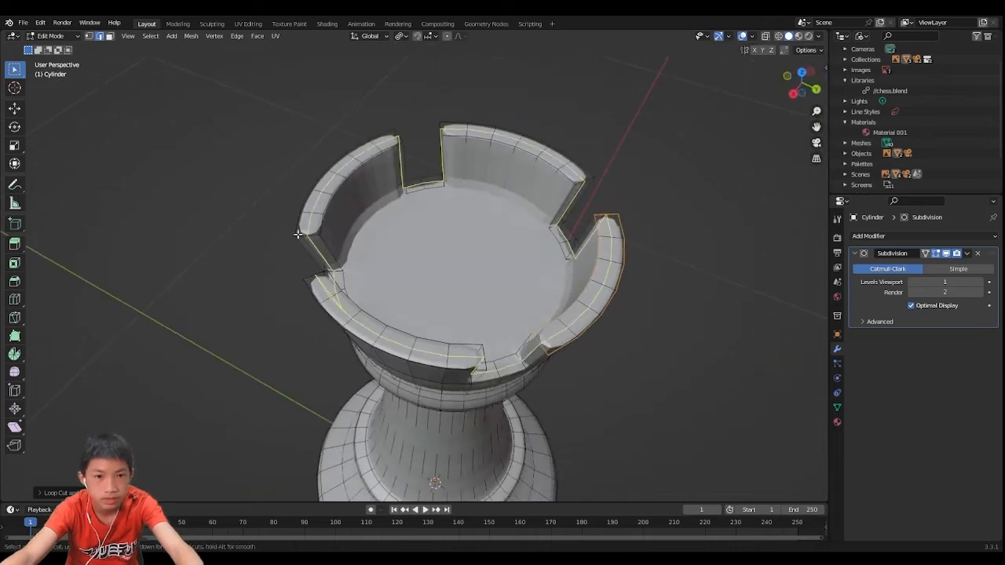
{"action": "left_click", "coordinate": [310, 236]}
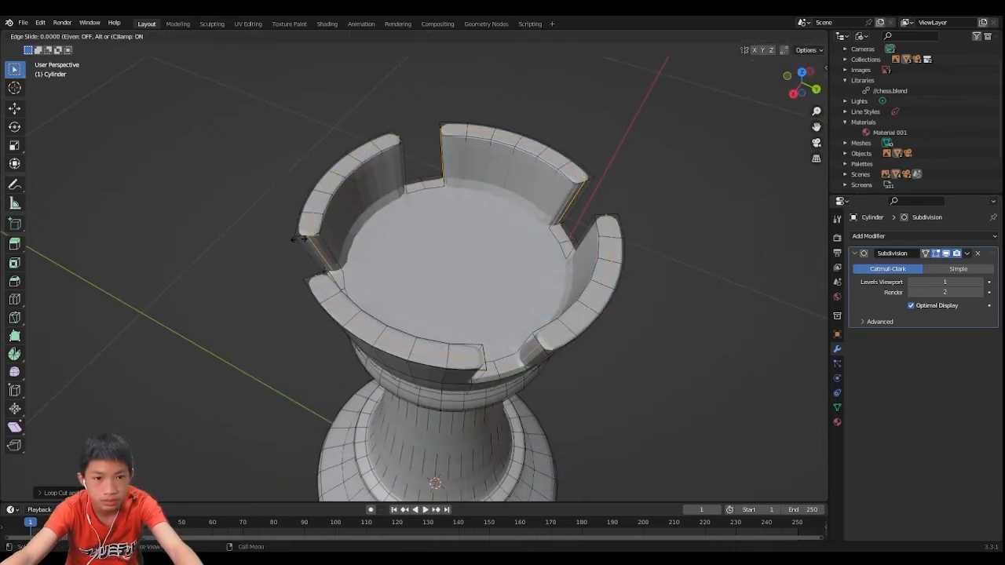
{"action": "left_click", "coordinate": [250, 256]}
{"action": "key", "text": "ctrl+r"}
{"action": "left_click", "coordinate": [304, 236]}
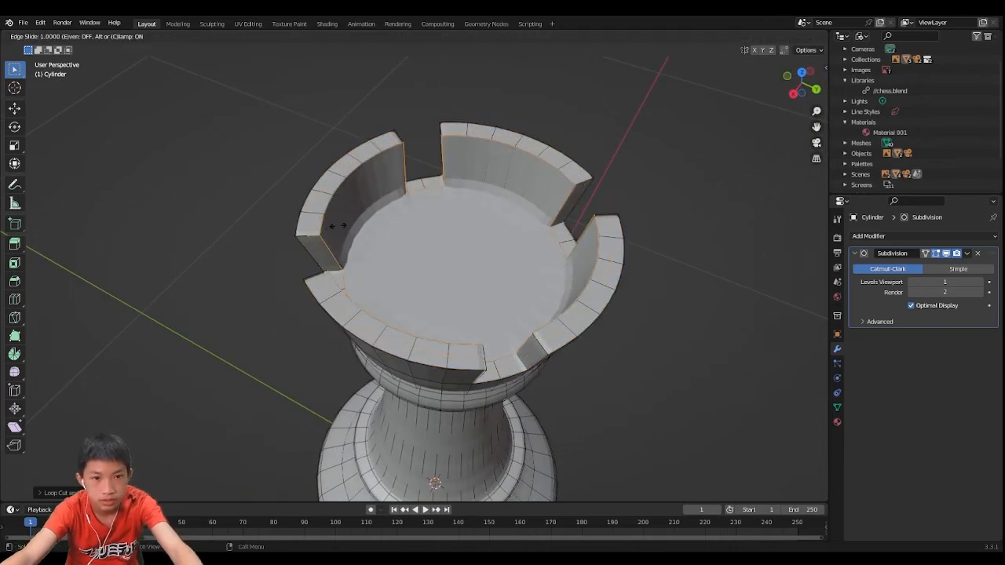
{"action": "left_click", "coordinate": [339, 225]}
{"action": "middle_click_drag", "start_coordinate": [380, 222], "coordinate": [357, 199]}
{"action": "key", "text": "ctrl+r"}
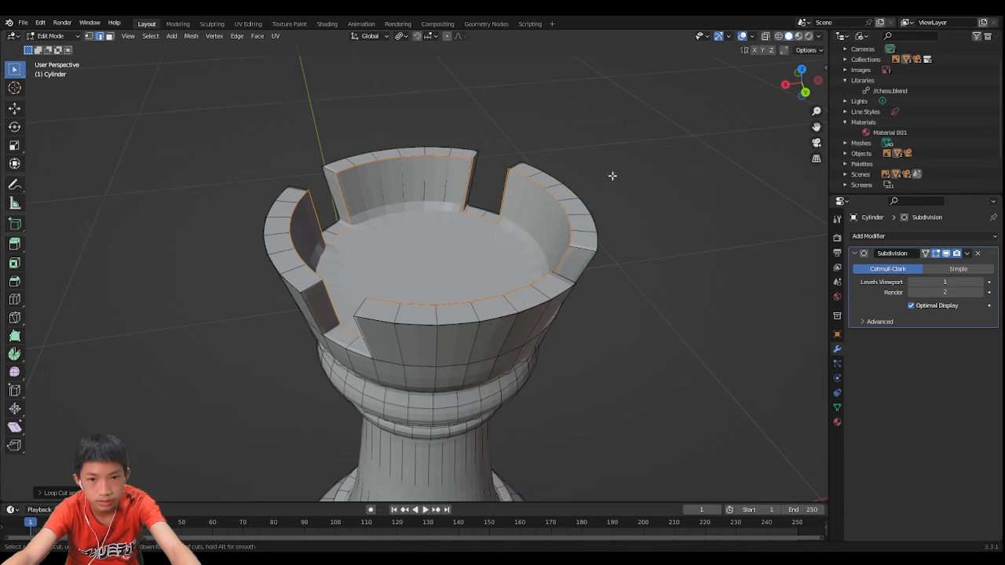
{"action": "key", "text": "Escape"}
- Inset the round floor face enclosed by the rook's battlements
{"action": "middle_click_drag", "start_coordinate": [636, 148], "coordinate": [585, 182]}
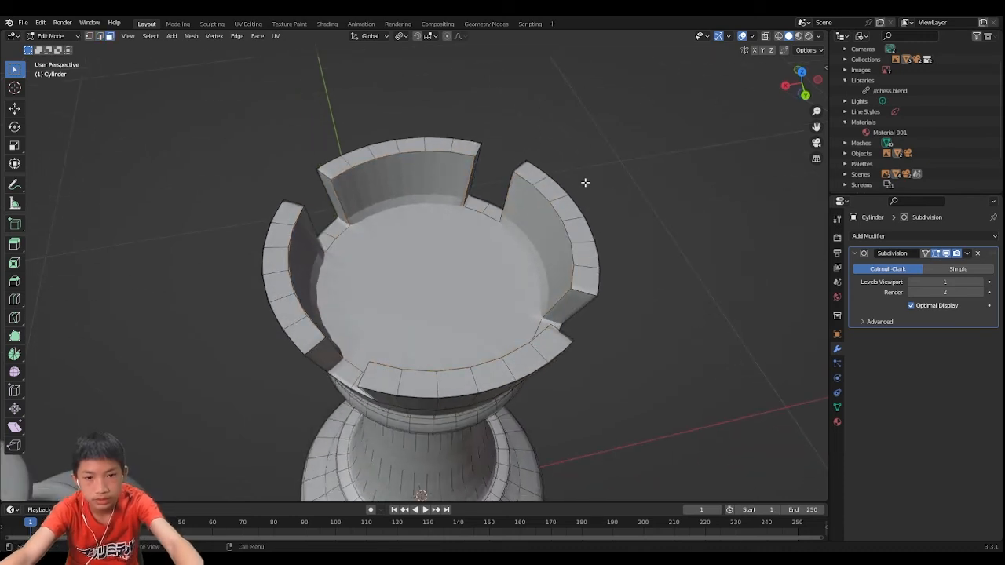
{"action": "left_click", "coordinate": [469, 235]}
{"action": "key", "text": "i"}
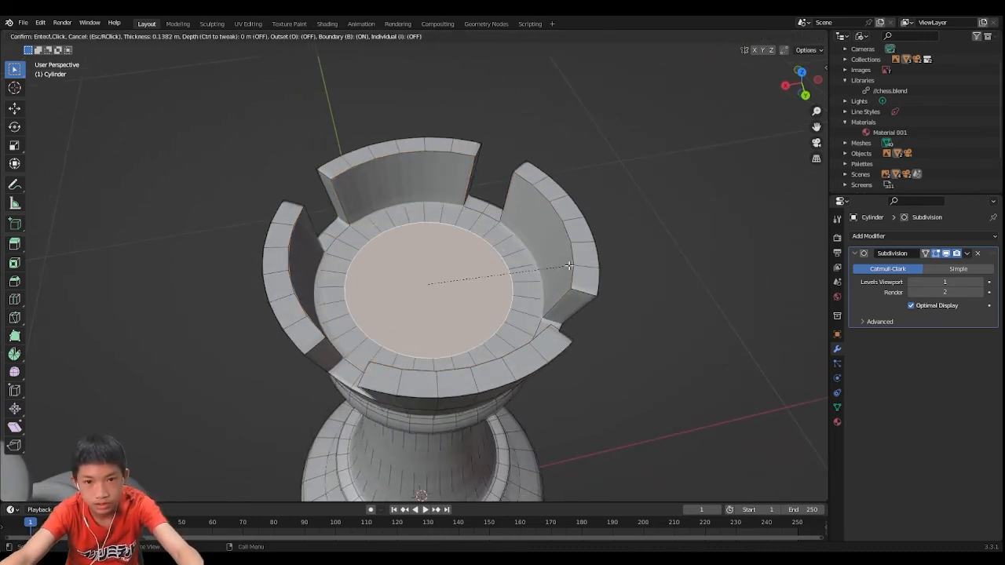
{"action": "key", "text": "Escape"}
- Inset the rook's large bottom face slightly, keeping the new edge ring close to the outer rim
{"action": "key", "text": "Tab"}
{"action": "middle_click_drag", "start_coordinate": [618, 258], "coordinate": [528, 218]}
{"action": "key", "text": "Tab"}
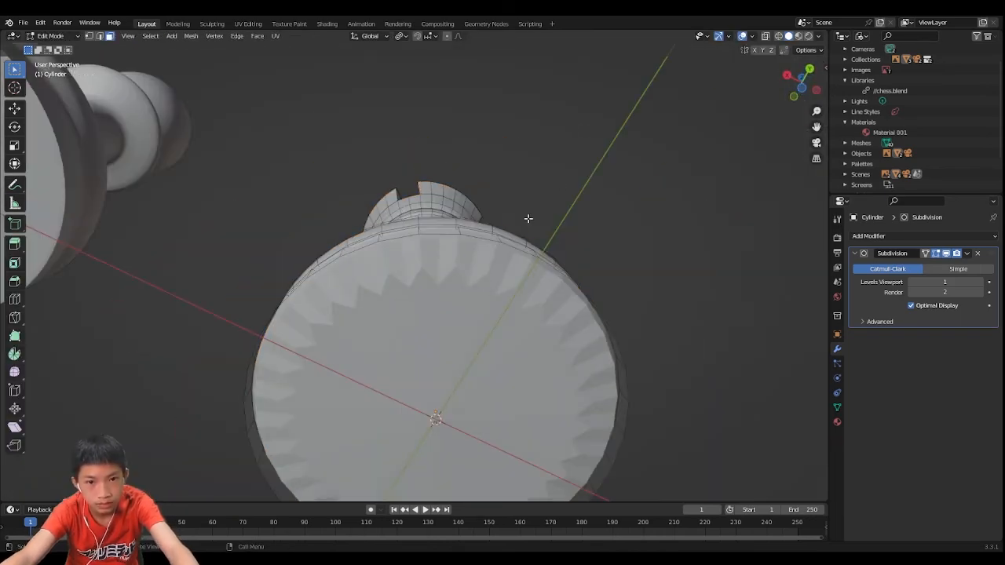
{"action": "left_click", "coordinate": [491, 302]}
{"action": "key", "text": "i"}
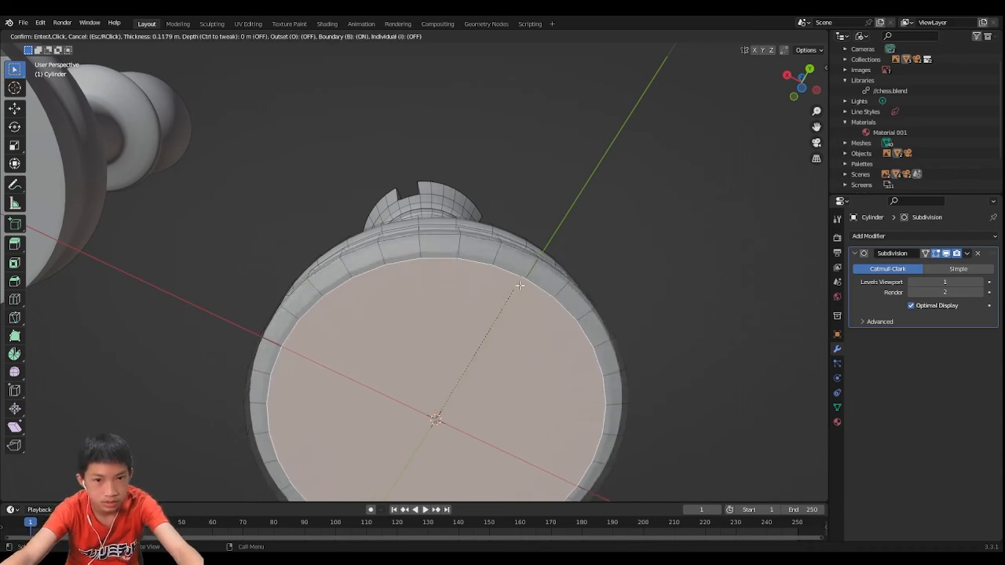
{"action": "left_click", "coordinate": [590, 235]}
- Add a loop cut around the base's lowest band, slide it down to the bottom edge, and return to Object Mode
{"action": "middle_click_drag", "start_coordinate": [590, 236], "coordinate": [588, 329]}
{"action": "middle_click_drag", "start_coordinate": [587, 330], "coordinate": [550, 314], "text": "shift"}
{"action": "middle_click_drag", "start_coordinate": [549, 314], "coordinate": [586, 233], "text": "shift"}
{"action": "scroll", "coordinate": [584, 260], "scroll_direction": "up", "scroll_amount": 5}
{"action": "middle_click_drag", "start_coordinate": [584, 283], "coordinate": [481, 103], "text": "shift"}
{"action": "scroll", "coordinate": [482, 103], "scroll_direction": "down", "scroll_amount": 2}
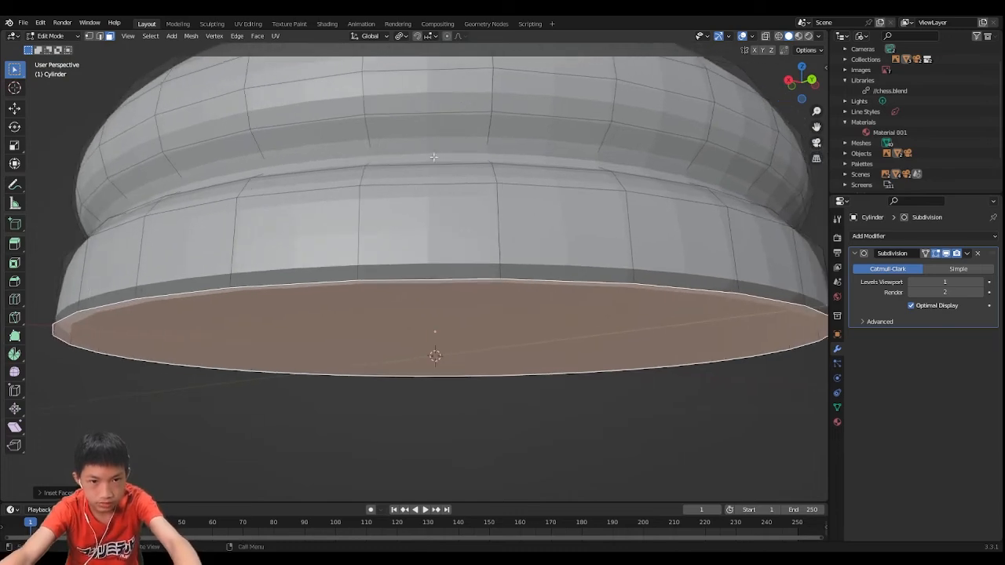
{"action": "key", "text": "ctrl+r"}
{"action": "left_click", "coordinate": [367, 245]}
{"action": "left_click", "coordinate": [357, 343]}
{"action": "key", "text": "Tab"}
{"action": "scroll", "coordinate": [357, 300], "scroll_direction": "down", "scroll_amount": 5}
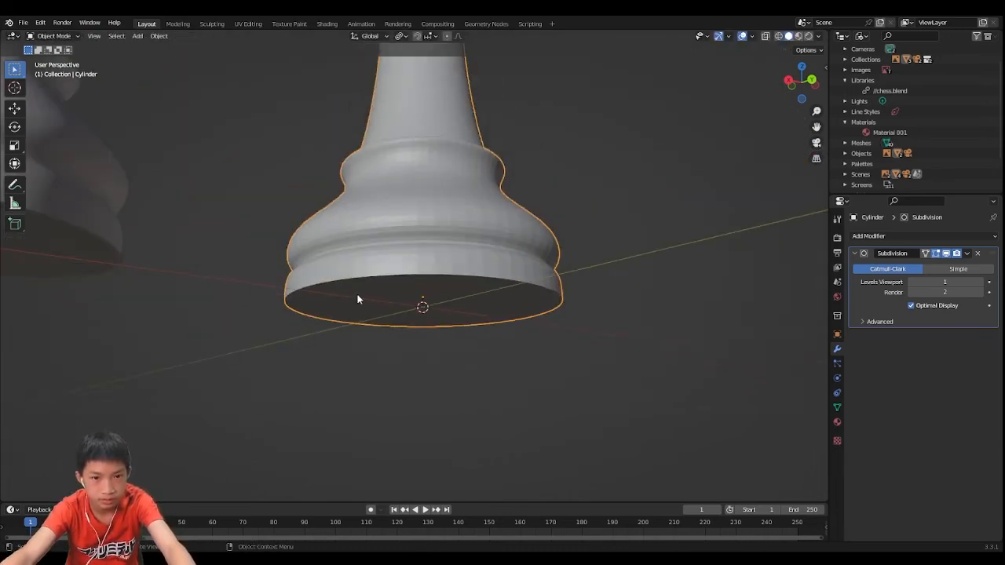
- Apply Shade Smooth to the rook and deselect it
{"action": "scroll", "coordinate": [357, 300], "scroll_direction": "down", "scroll_amount": 3}
{"action": "middle_click_drag", "start_coordinate": [358, 300], "coordinate": [529, 369]}
{"action": "scroll", "coordinate": [426, 340], "scroll_direction": "down", "scroll_amount": 4}
{"action": "left_click", "coordinate": [480, 346]}
{"action": "scroll", "coordinate": [530, 368], "scroll_direction": "up", "scroll_amount": 4}
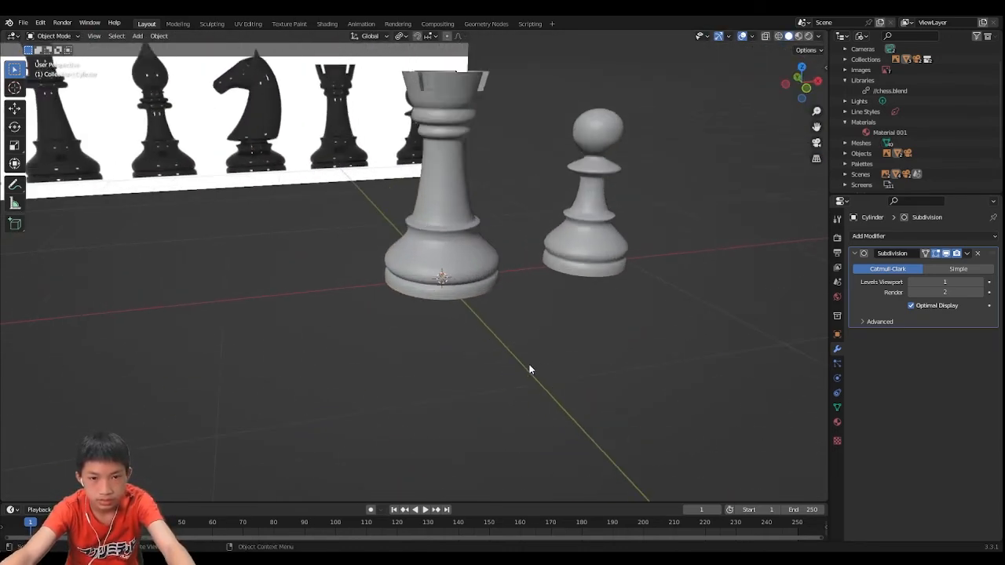
{"action": "middle_click_drag", "start_coordinate": [483, 267], "coordinate": [460, 350], "text": "shift"}
{"action": "left_click", "coordinate": [446, 250]}
{"action": "right_click", "coordinate": [446, 251]}
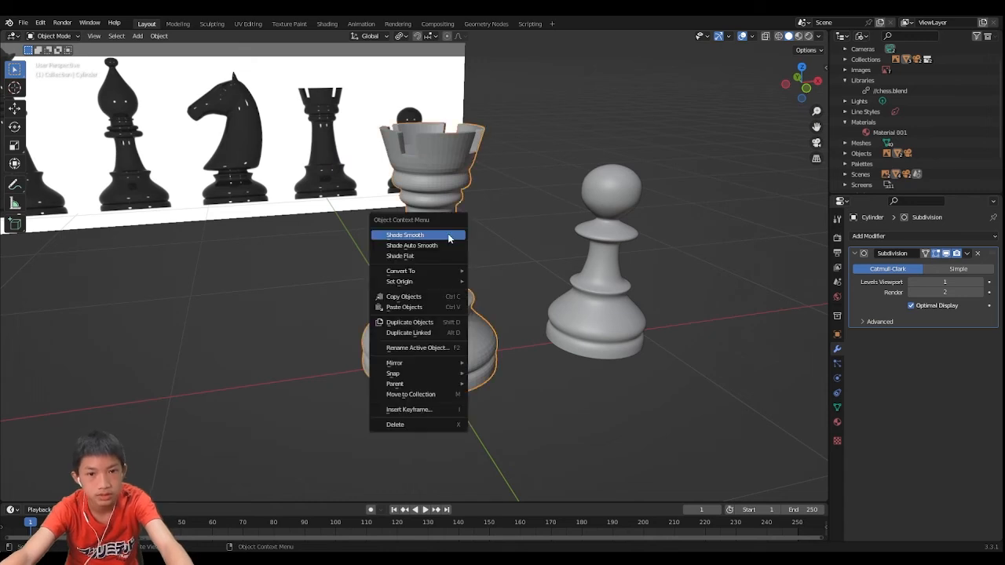
{"action": "left_click", "coordinate": [448, 233]}
{"action": "middle_click_drag", "start_coordinate": [447, 234], "coordinate": [490, 250]}
{"action": "left_click", "coordinate": [509, 200]}
{"action": "left_click", "coordinate": [490, 195]}
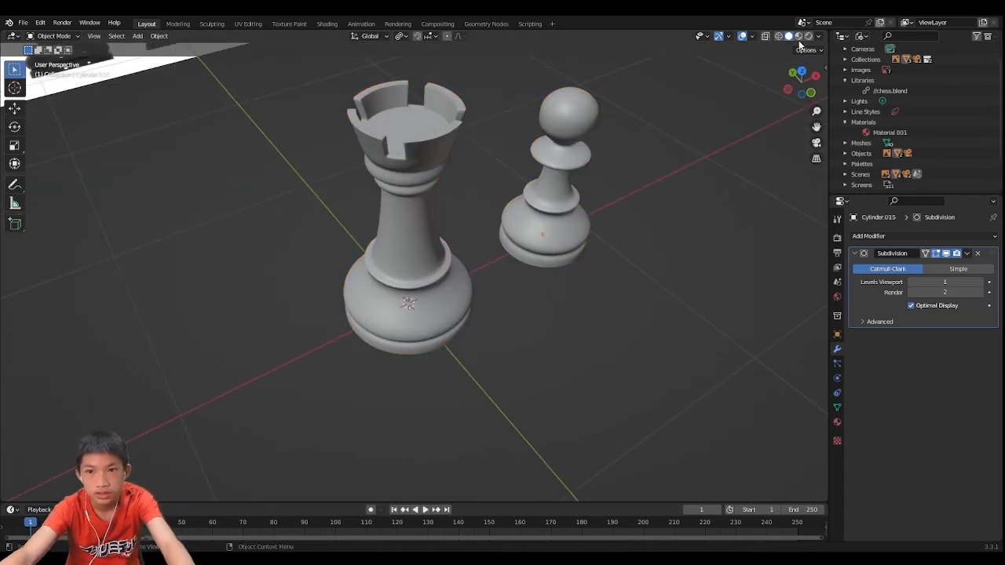
- Switch the viewport to Material Preview shading with the rook and pawn in view
{"action": "left_click", "coordinate": [800, 36]}
{"action": "scroll", "coordinate": [613, 155], "scroll_direction": "down", "scroll_amount": 2}
{"action": "middle_click_drag", "start_coordinate": [583, 159], "coordinate": [543, 145]}
{"action": "scroll", "coordinate": [549, 152], "scroll_direction": "up", "scroll_amount": 4}
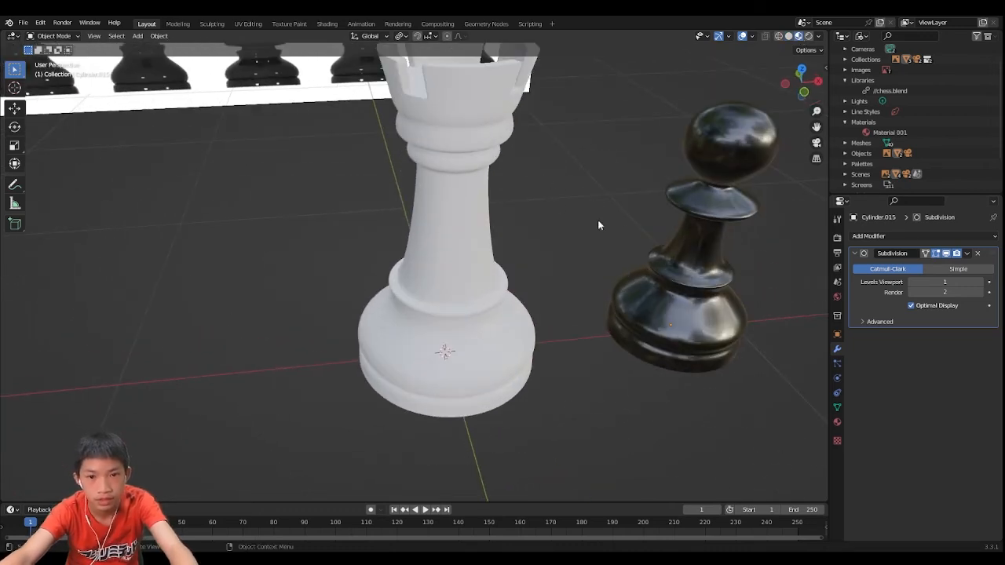
{"action": "left_click", "coordinate": [673, 247]}
{"action": "key", "text": "g"}
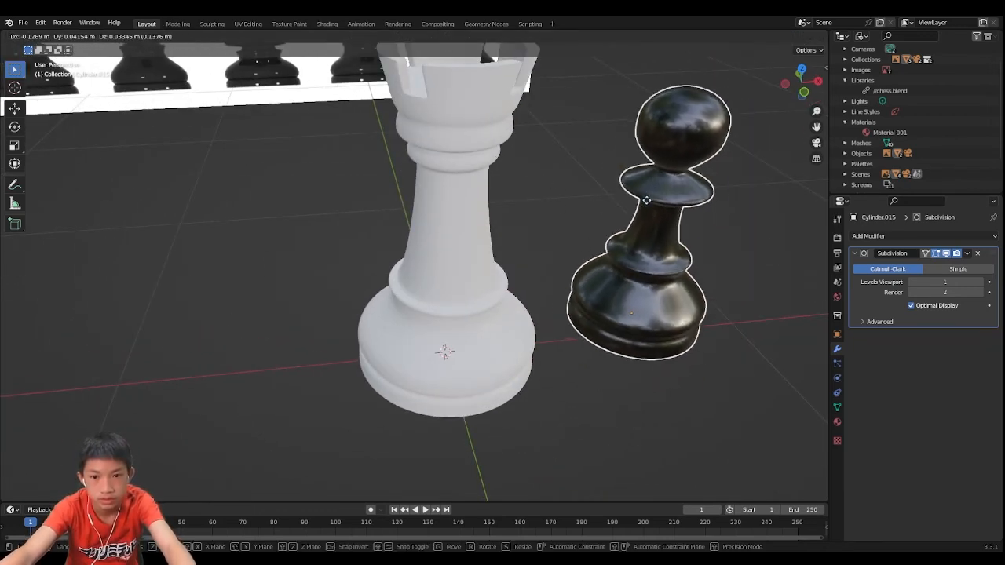
{"action": "key", "text": "Escape"}
{"action": "key", "text": "g"}
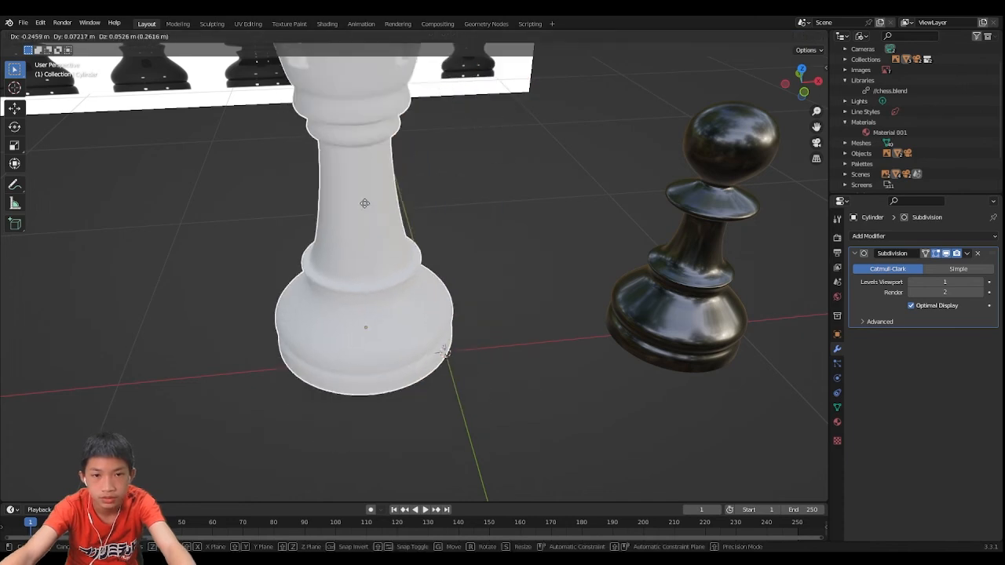
{"action": "right_click", "coordinate": [384, 238]}
- Assign the existing glossy black Material 001 to the rook
{"action": "left_click", "coordinate": [837, 421]}
{"action": "left_click", "coordinate": [856, 281]}
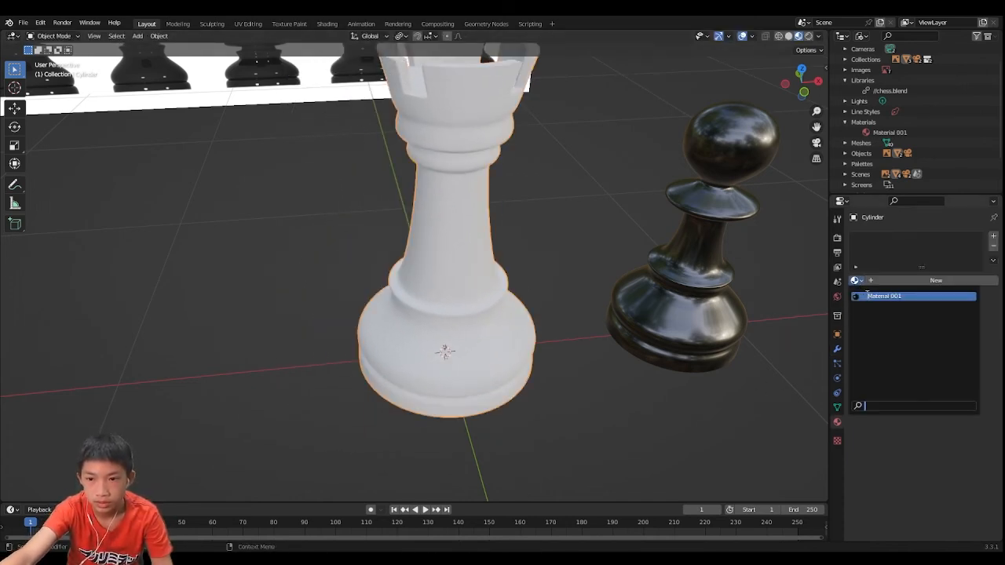
{"action": "left_click", "coordinate": [870, 297]}
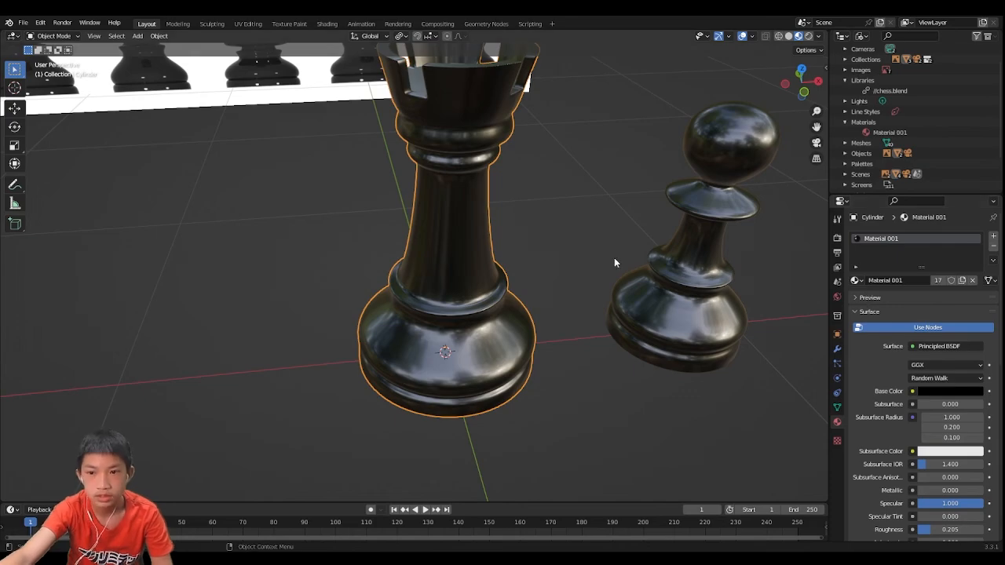
{"action": "middle_click_drag", "start_coordinate": [614, 257], "coordinate": [376, 468]}
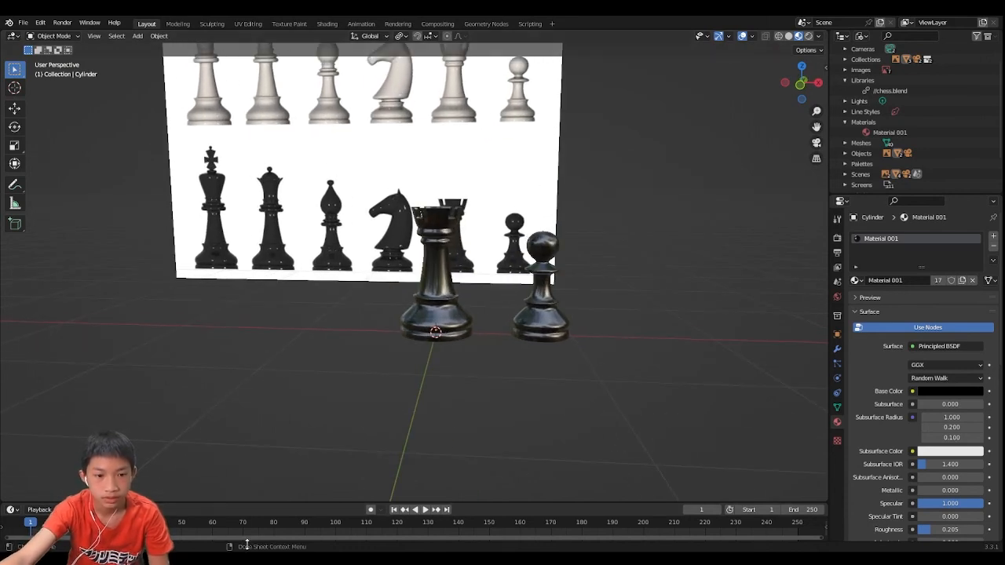